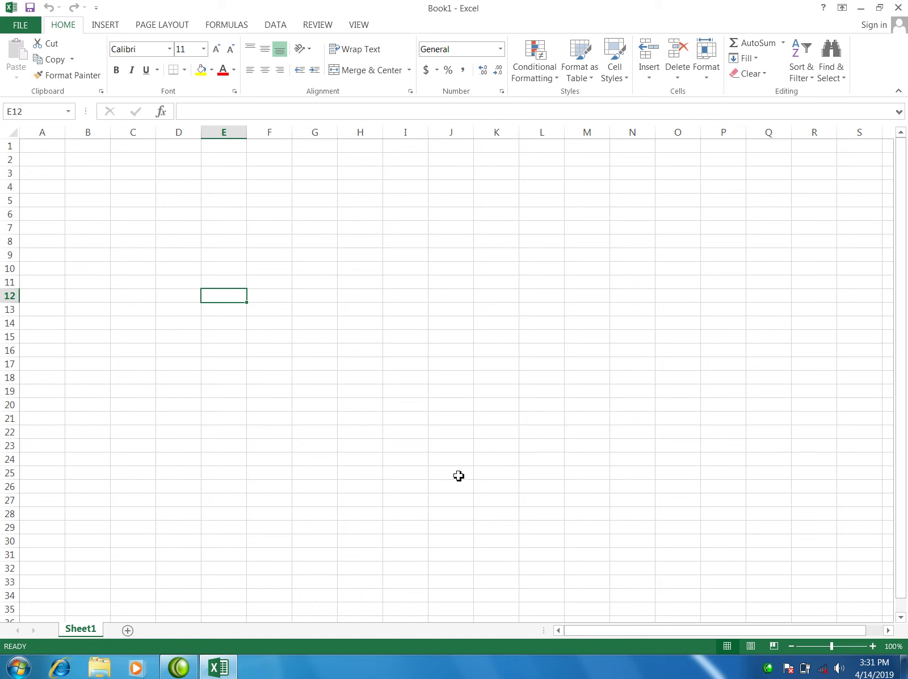
- Select and clear several blocks of empty cells around rows 6–9 of the blank sheet
click(407, 339)
drag(199, 227, 408, 329)
click(351, 291)
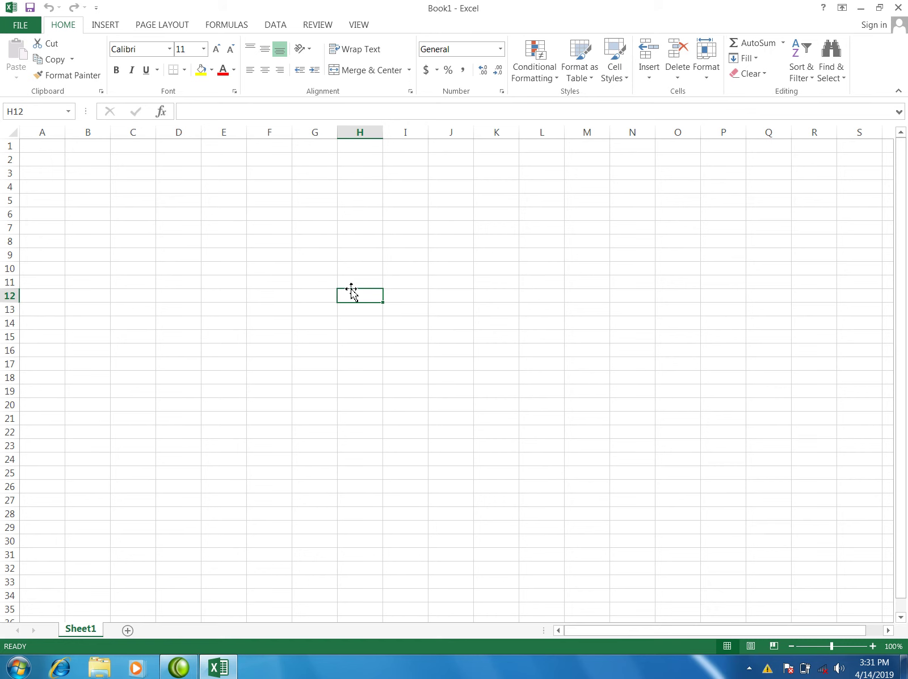
click(244, 217)
drag(160, 226, 351, 259)
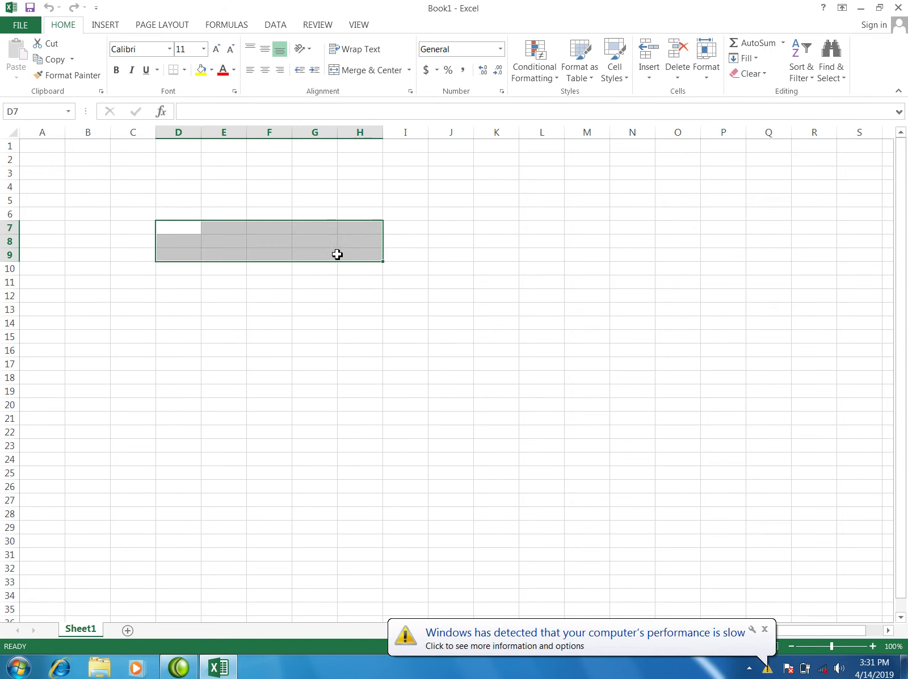
click(323, 253)
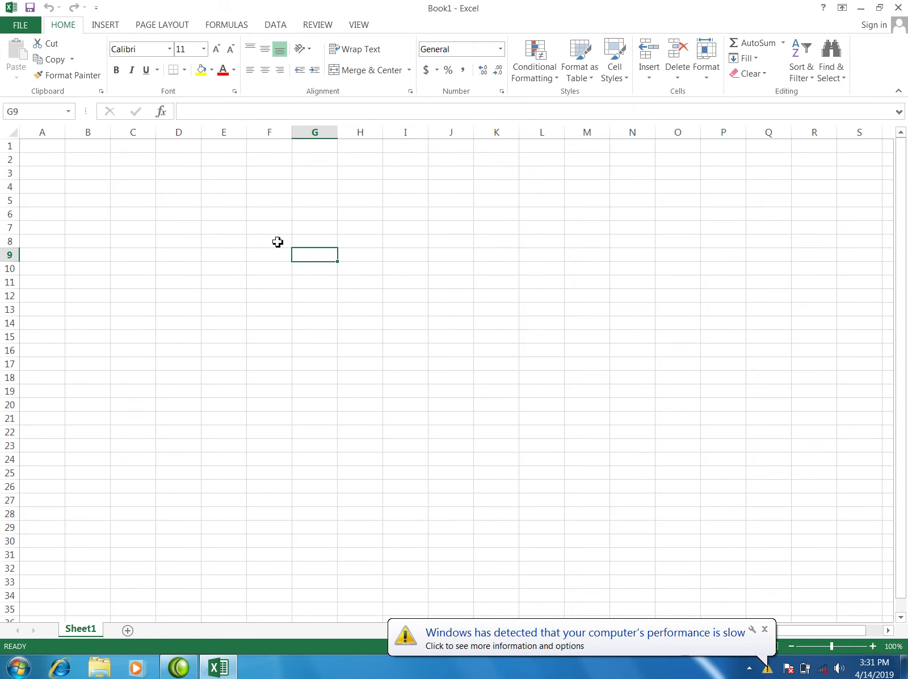
click(263, 213)
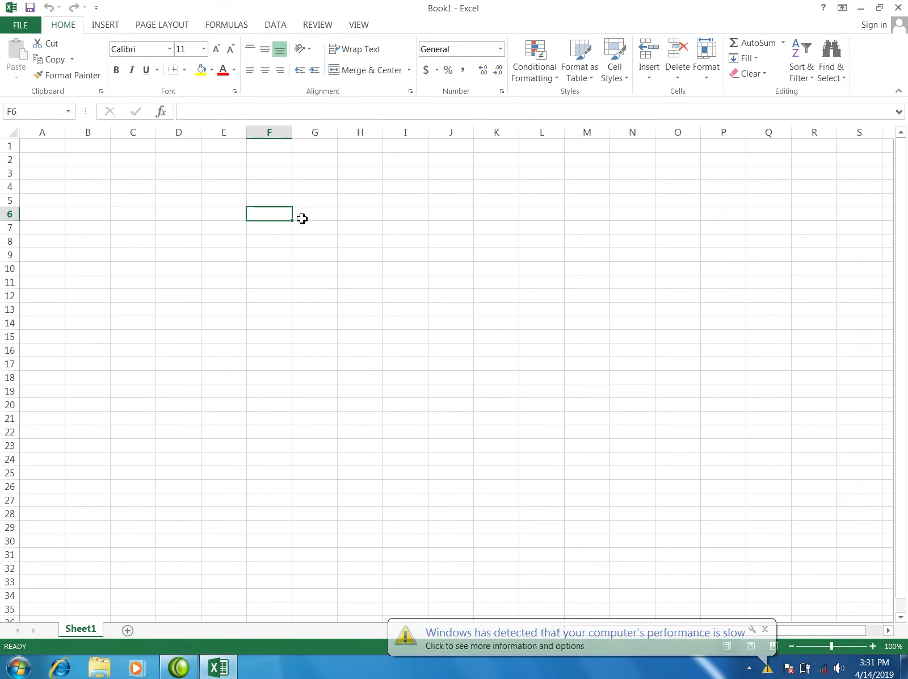
key(Left)
key(Left)
key(Left)
drag(149, 215, 647, 214)
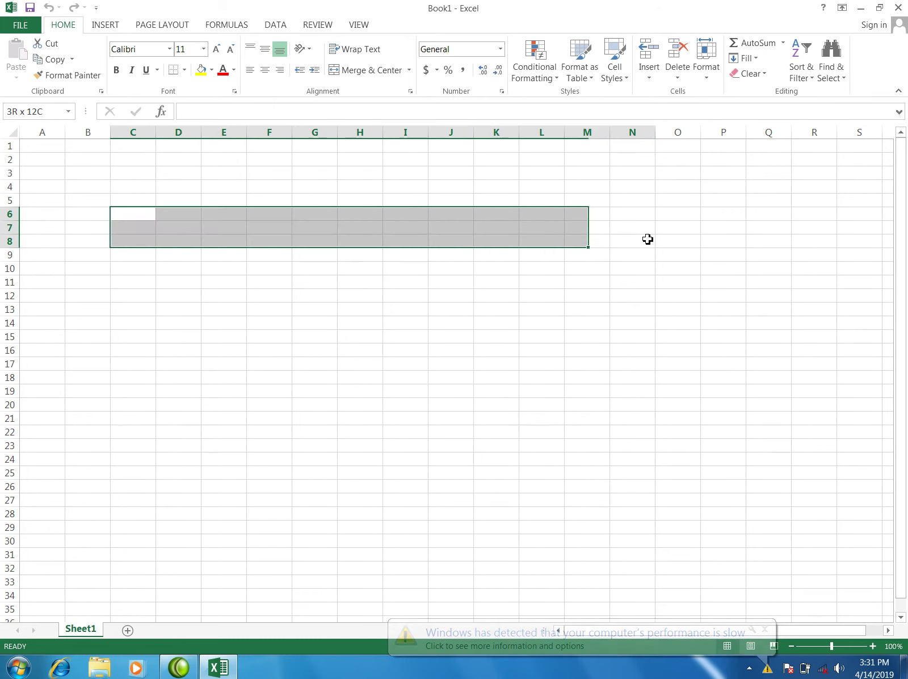
click(647, 214)
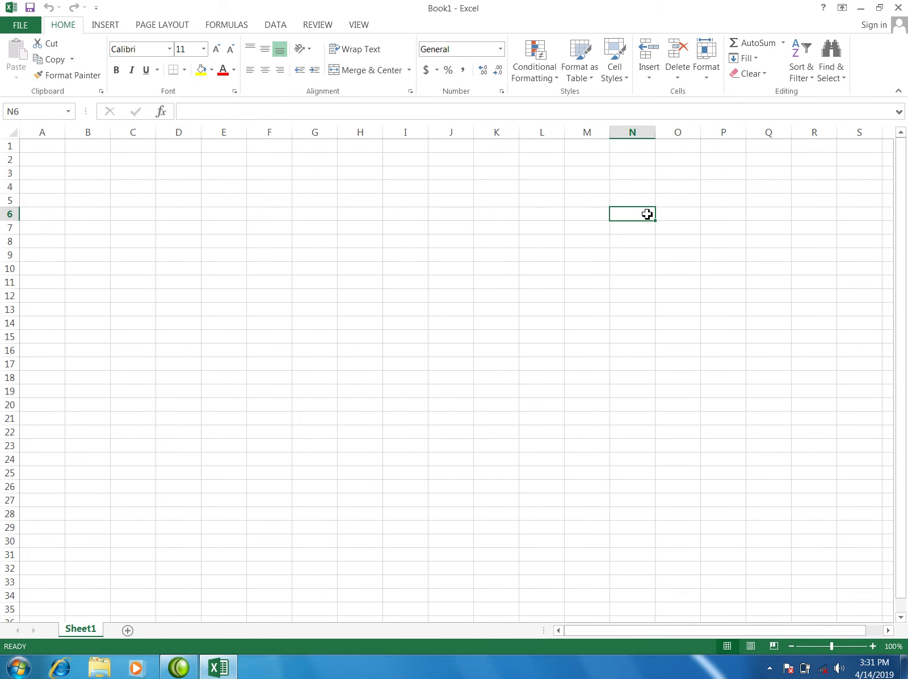
mouse_move(601, 215)
mouse_down()
mouse_move(597, 302)
mouse_move(707, 323)
mouse_move(904, 324)
mouse_move(799, 319)
mouse_up()
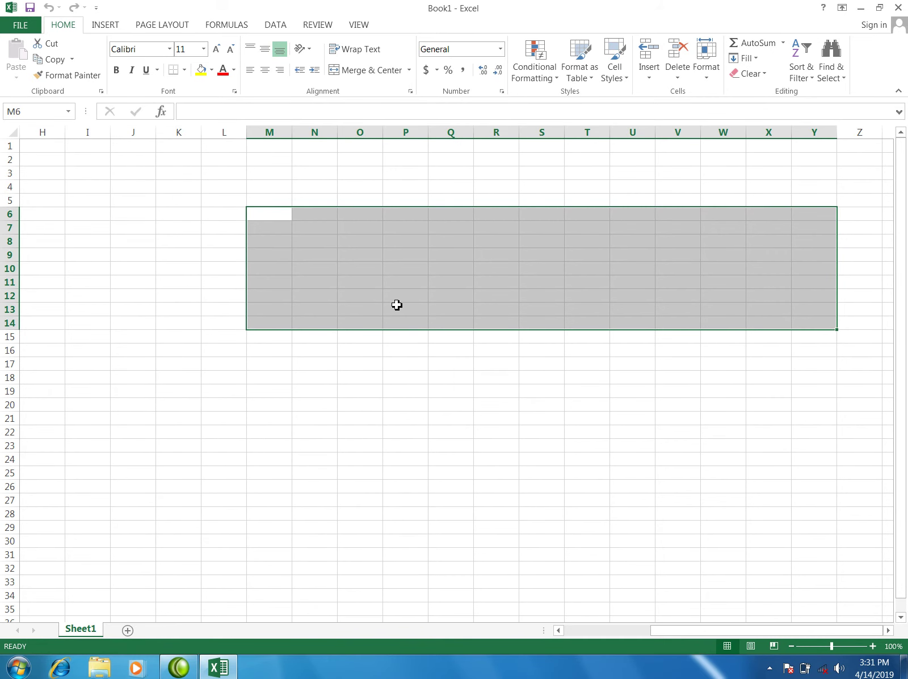
click(182, 216)
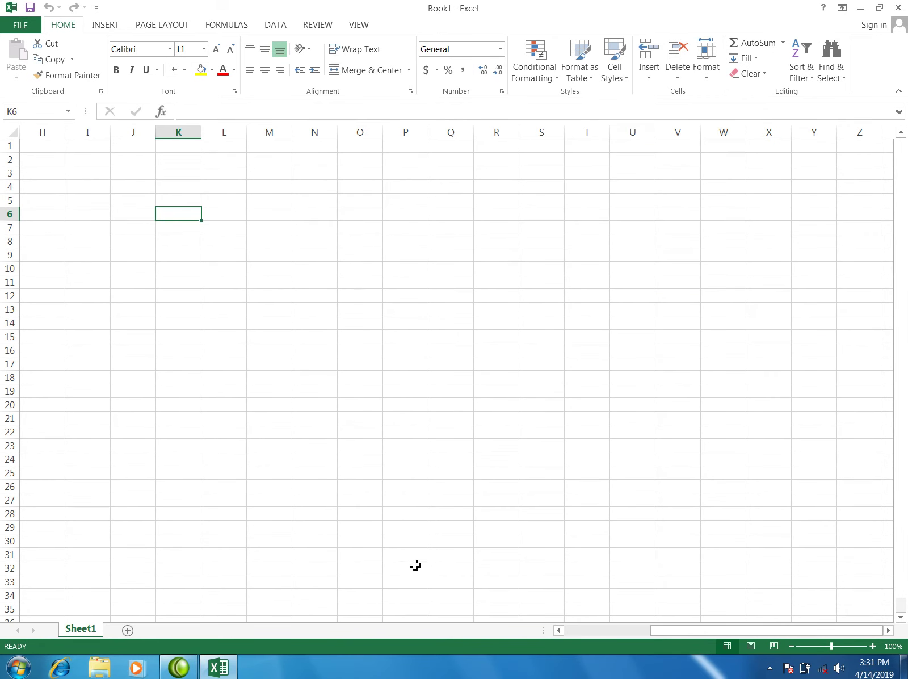
- Scroll back to column A and settle on cell C6 for the first header
click(558, 630)
click(557, 630)
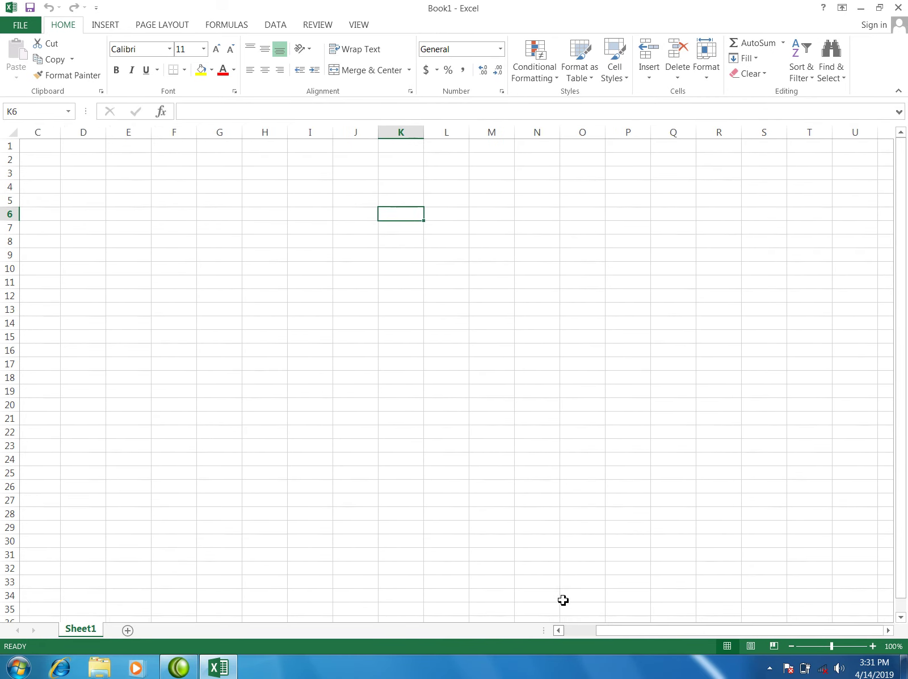
click(536, 212)
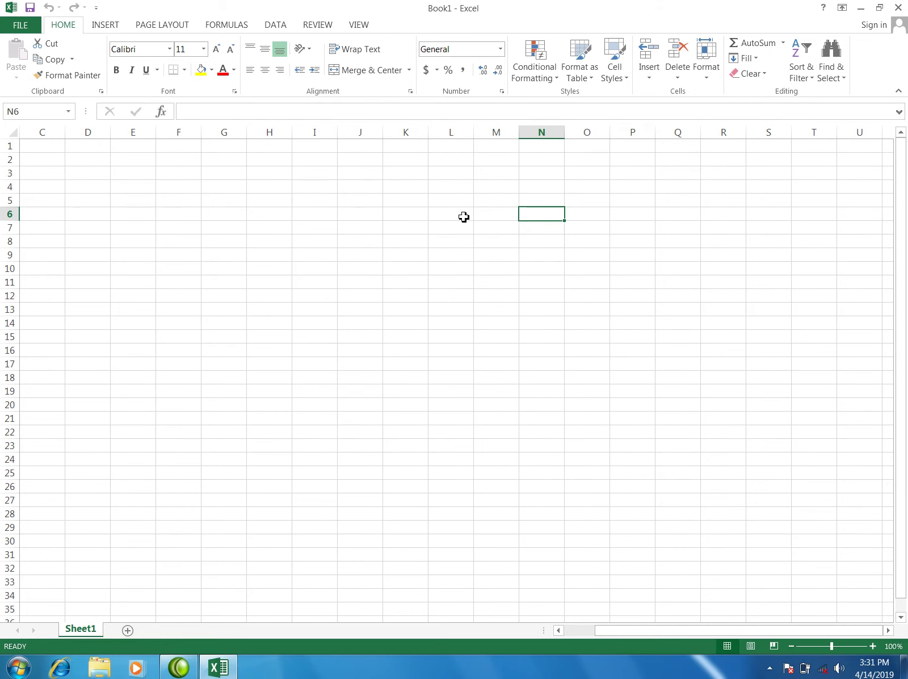
click(261, 223)
click(233, 216)
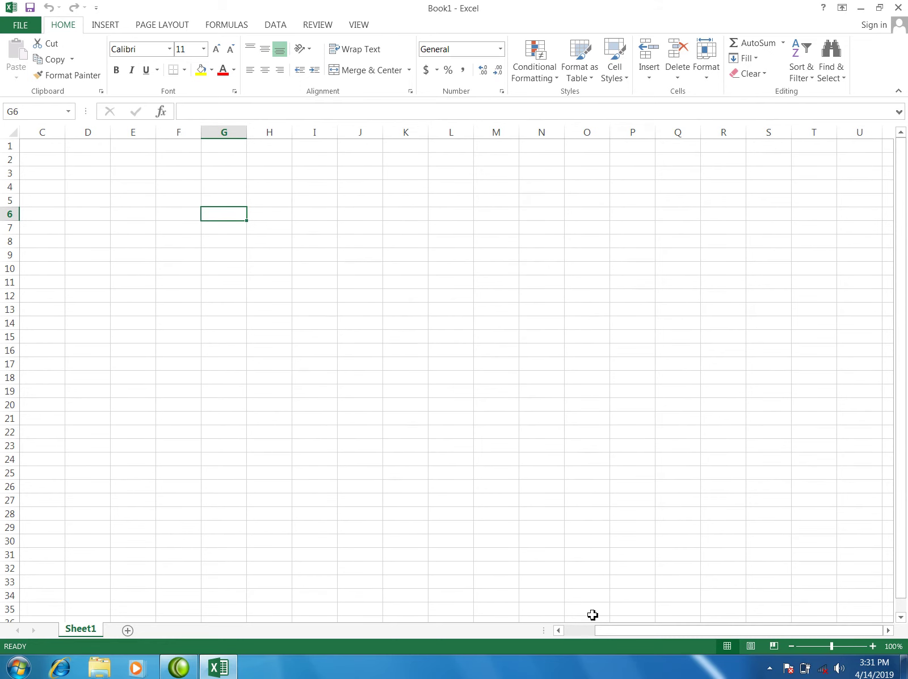
drag(604, 631, 571, 631)
click(535, 408)
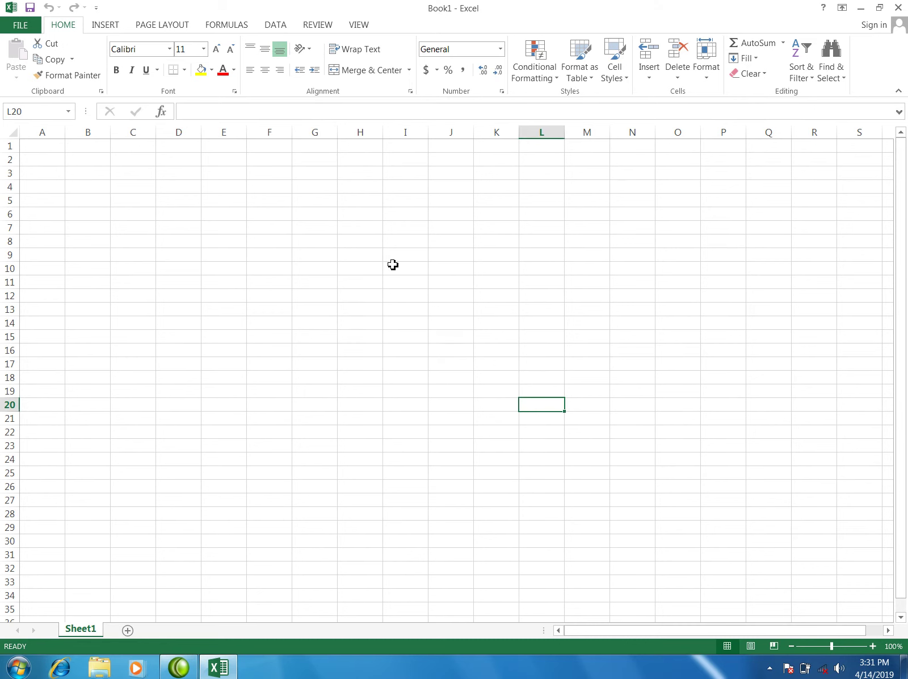
click(132, 219)
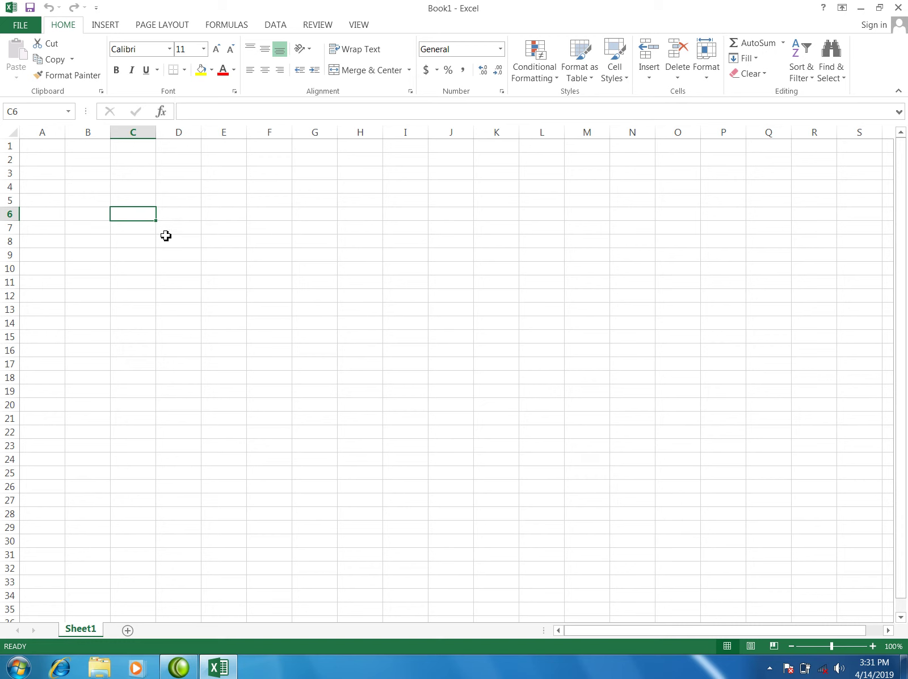
click(141, 227)
click(140, 215)
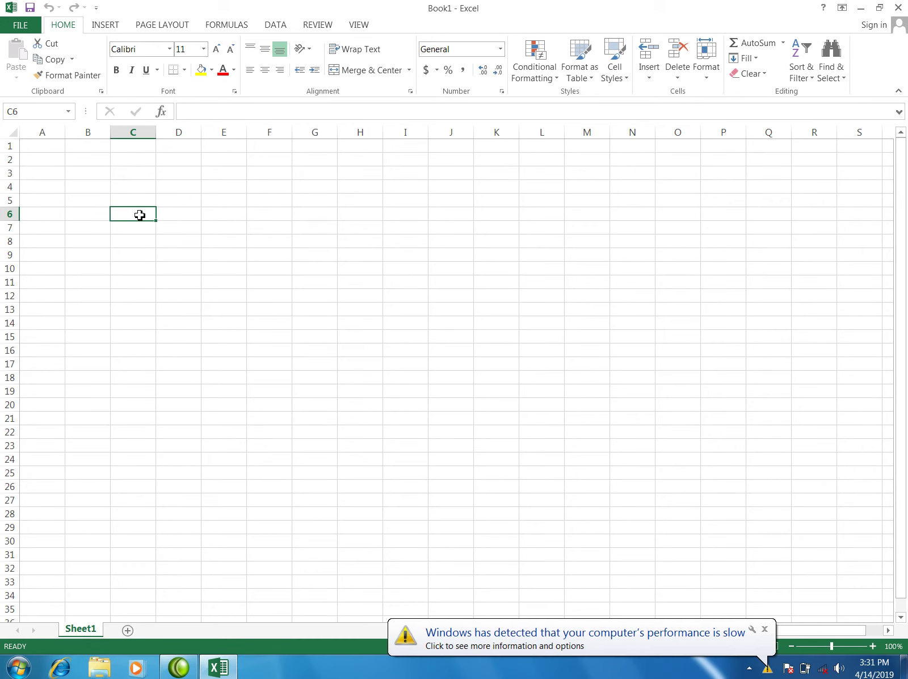
- Enter headers ID, Name, job, B/Salary, Per/day and Per/week across C6:H6
text(ID)
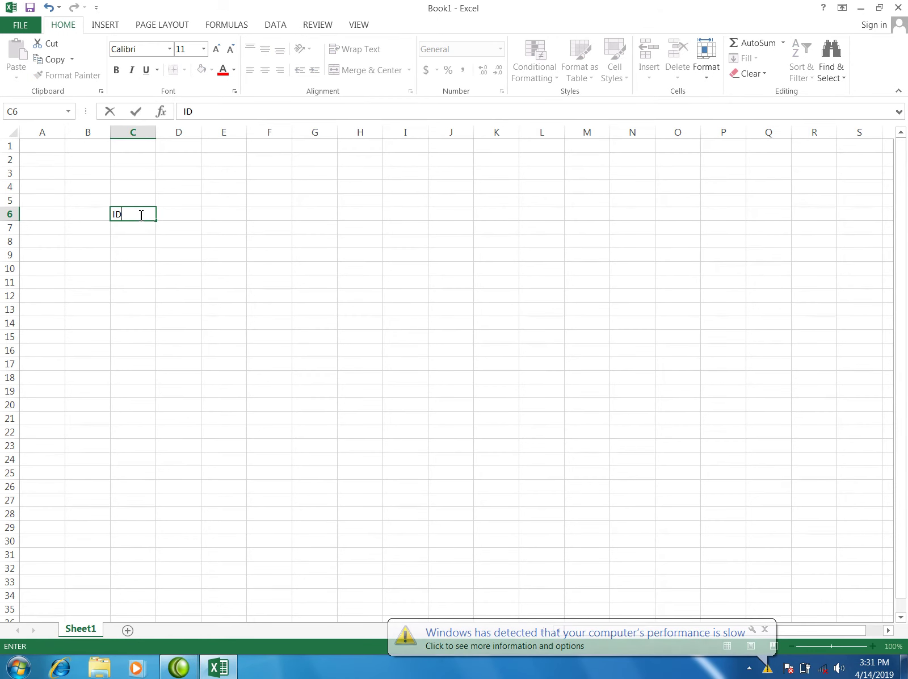
click(181, 214)
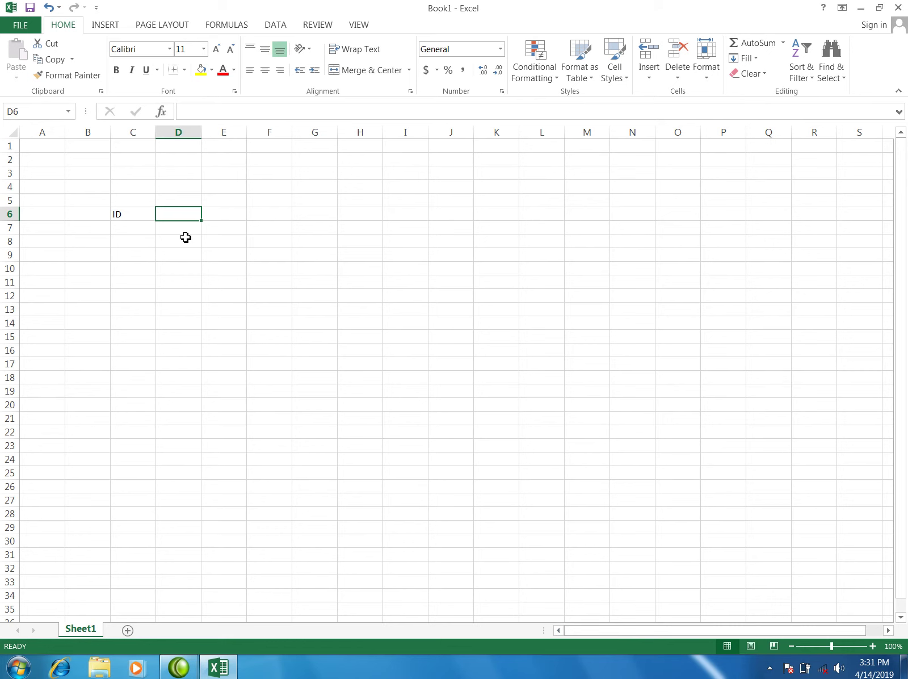
text(Name)
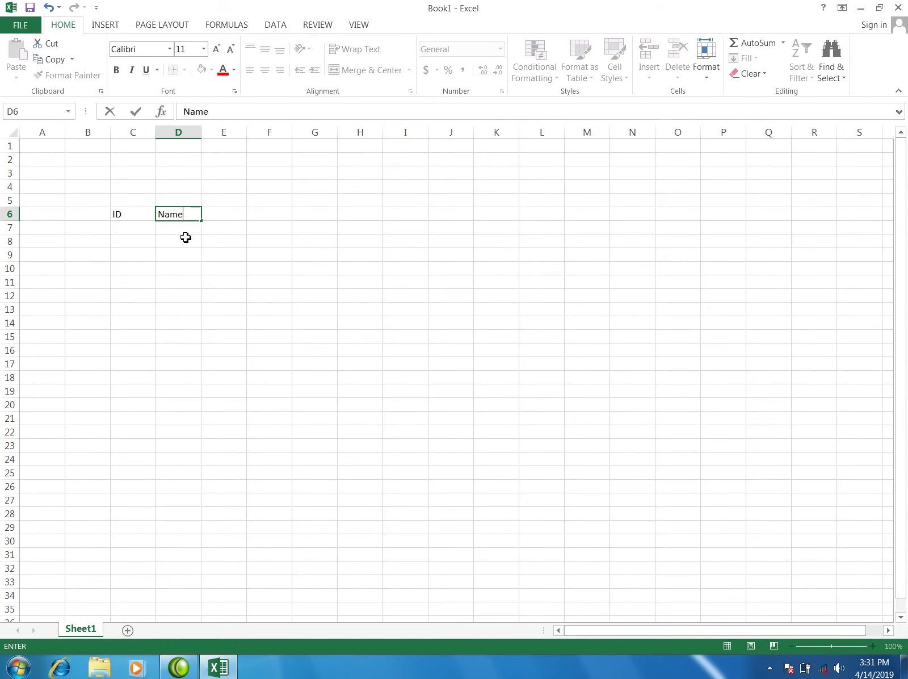
key(Tab)
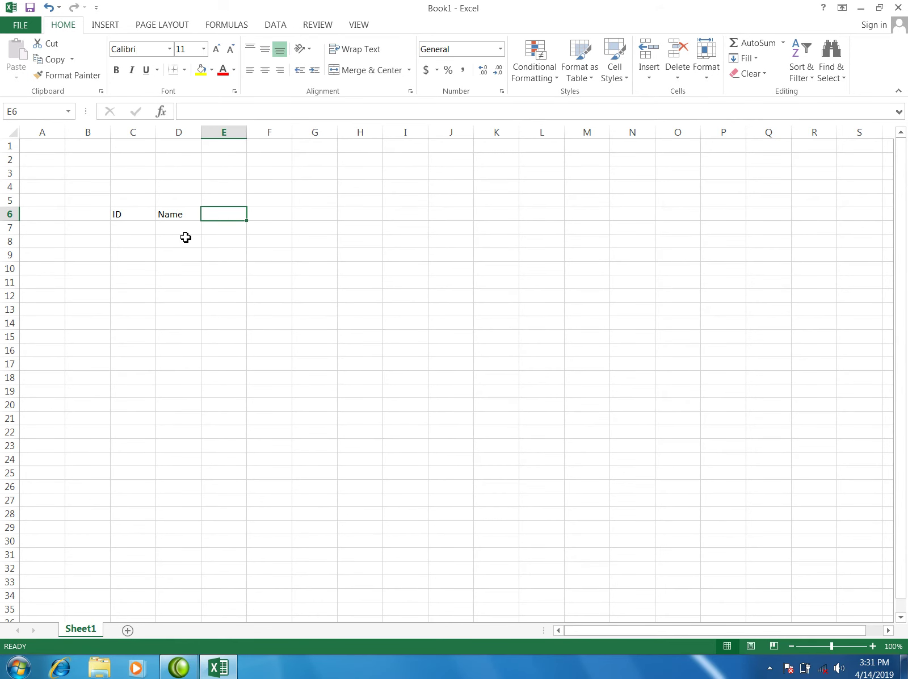
text(job)
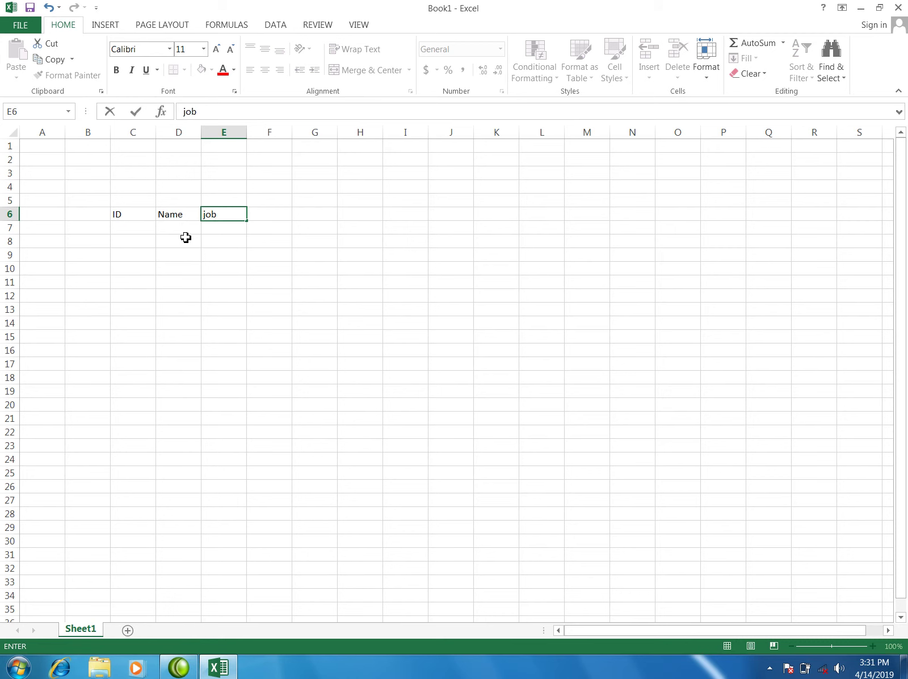
key(Tab)
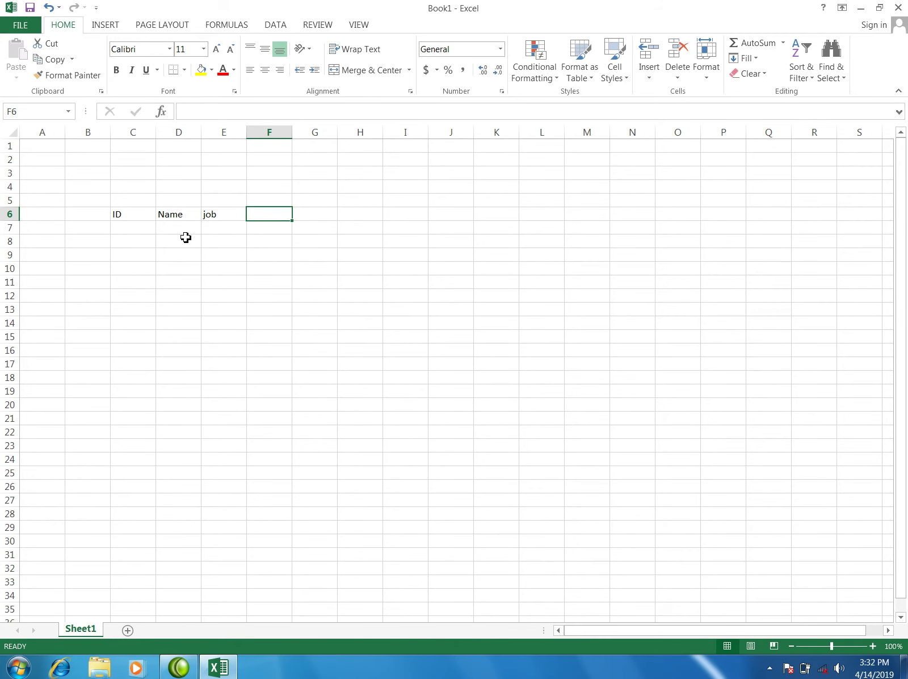
text(B/Salary)
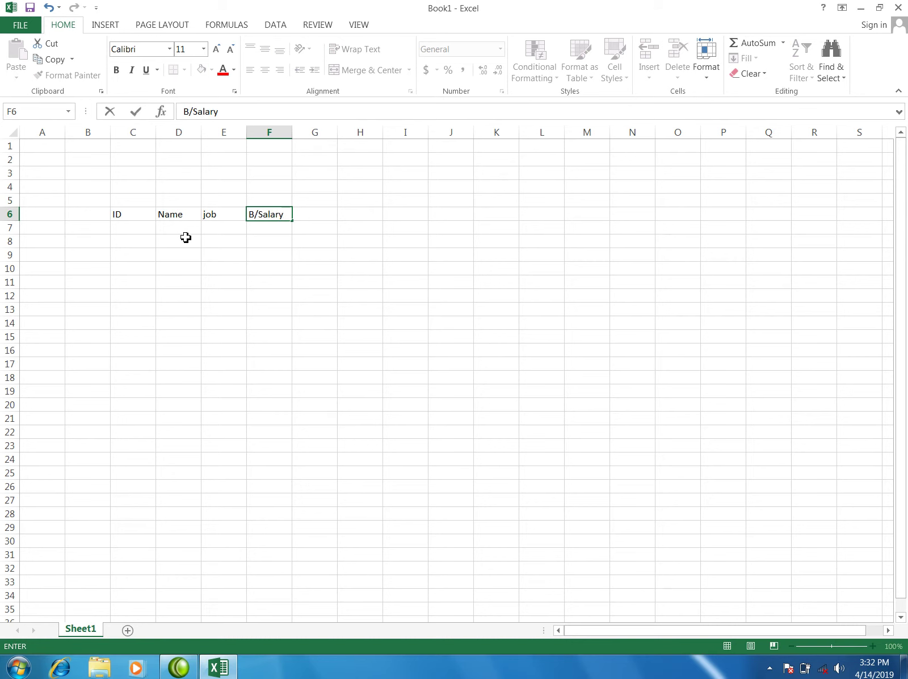
key(Tab)
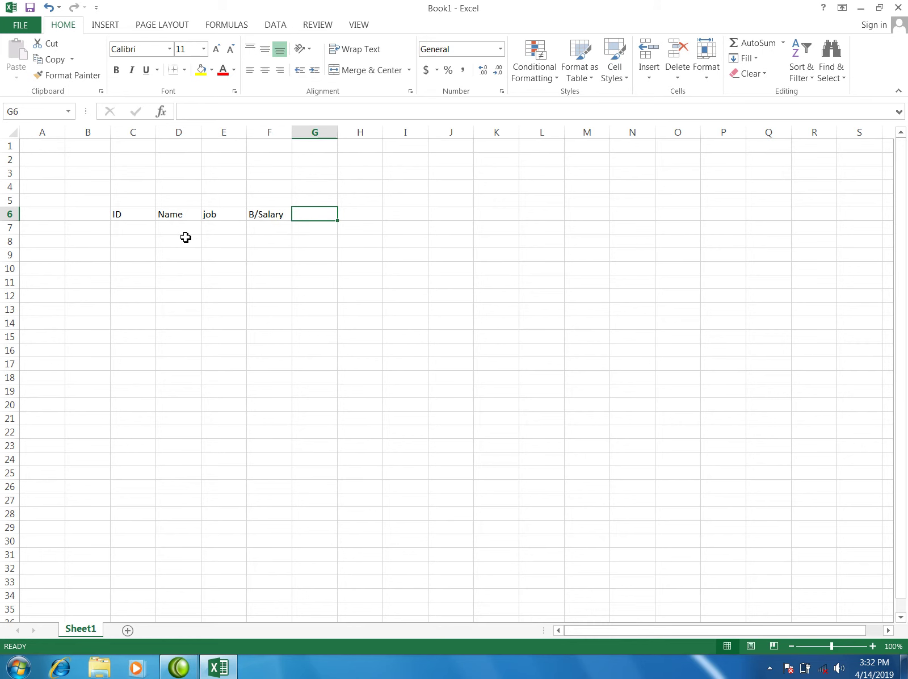
text(Per)
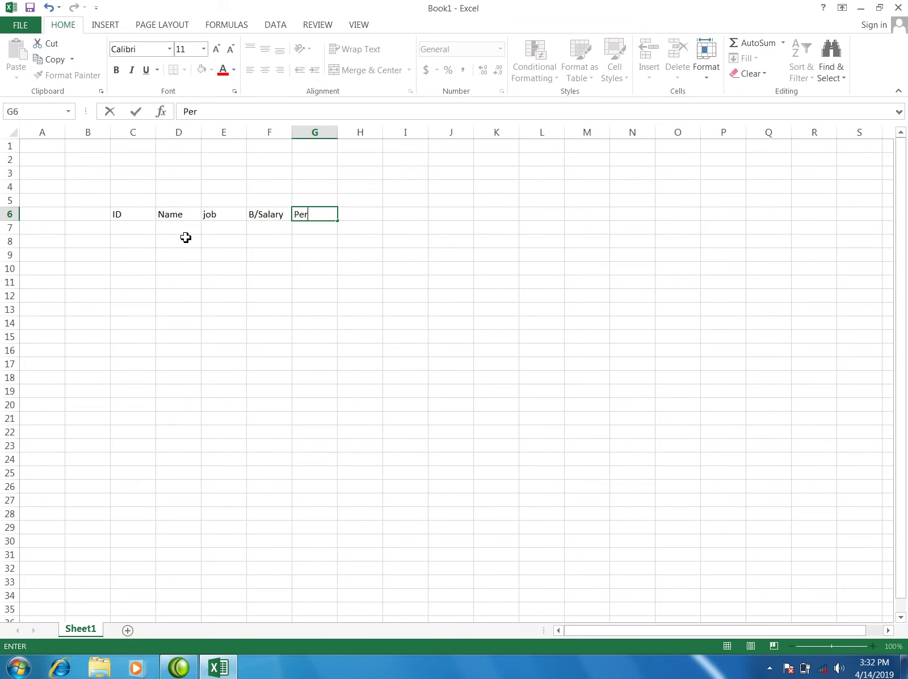
text(/day)
key(Tab)
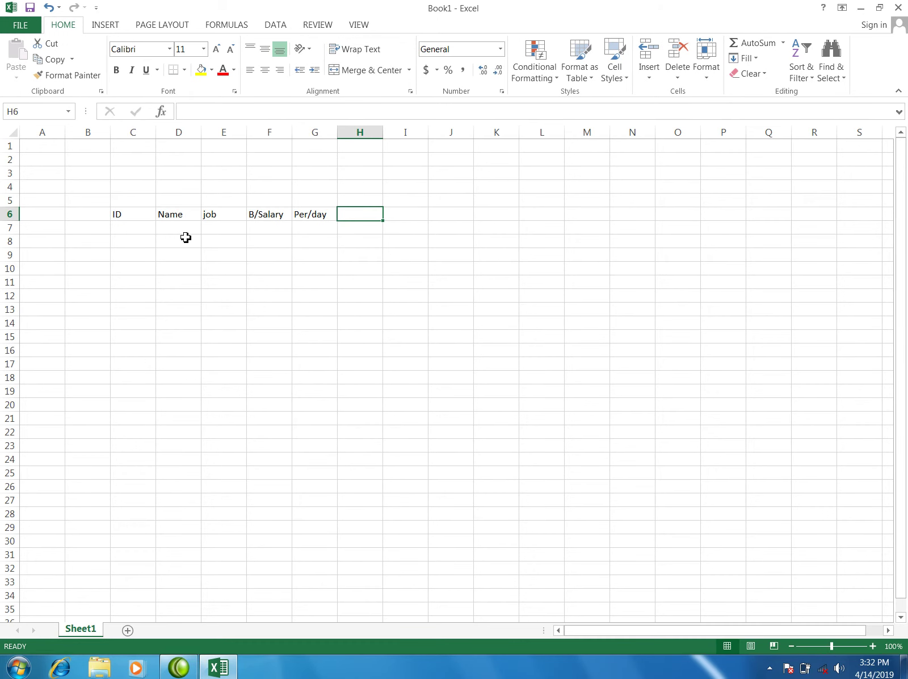
text(Per/w)
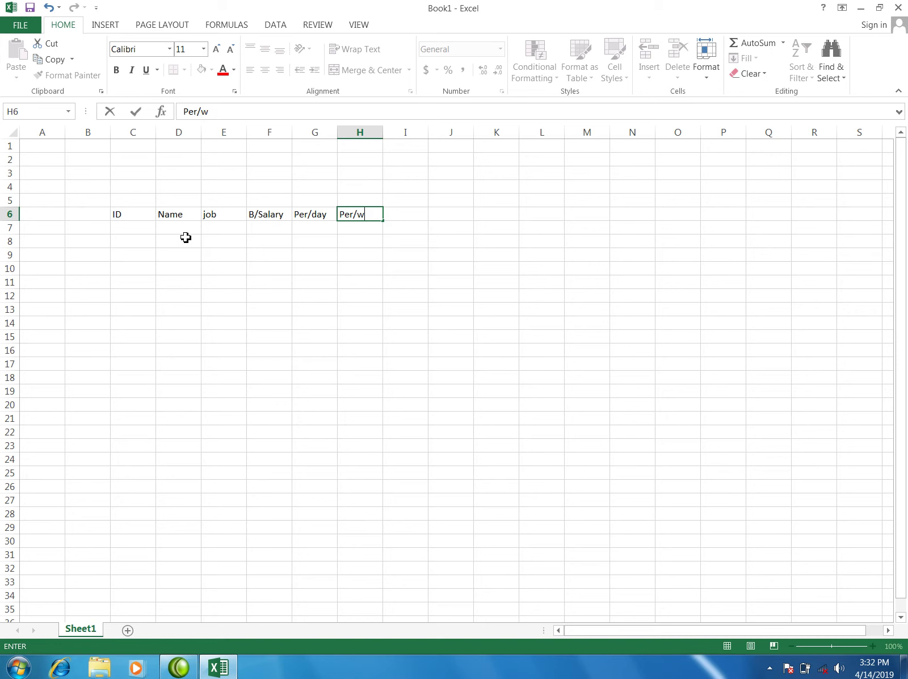
key(Tab)
- Add the Per/H header in cell I6
click(295, 228)
click(352, 229)
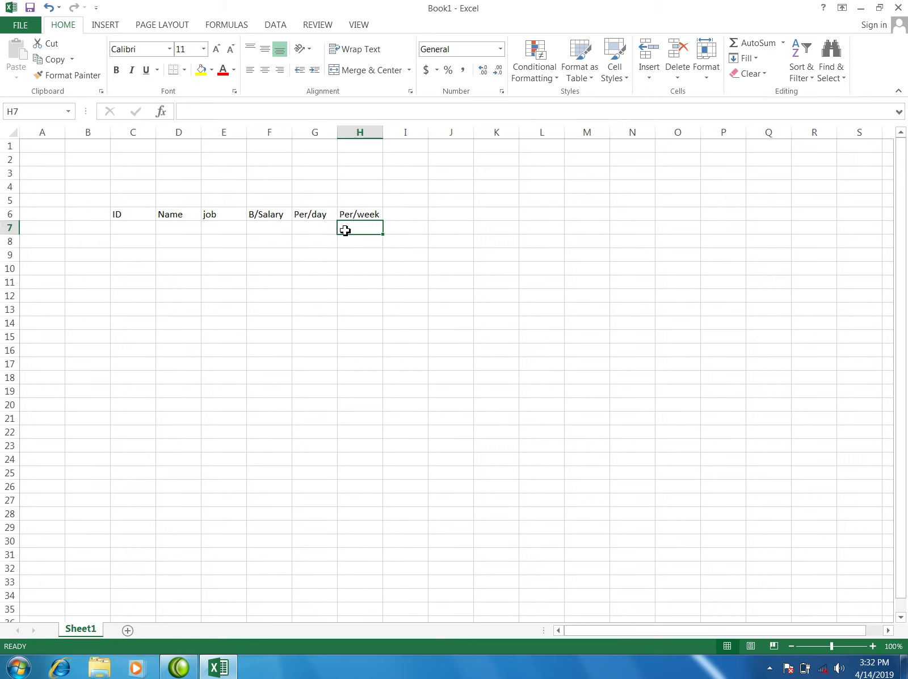
click(403, 229)
click(398, 216)
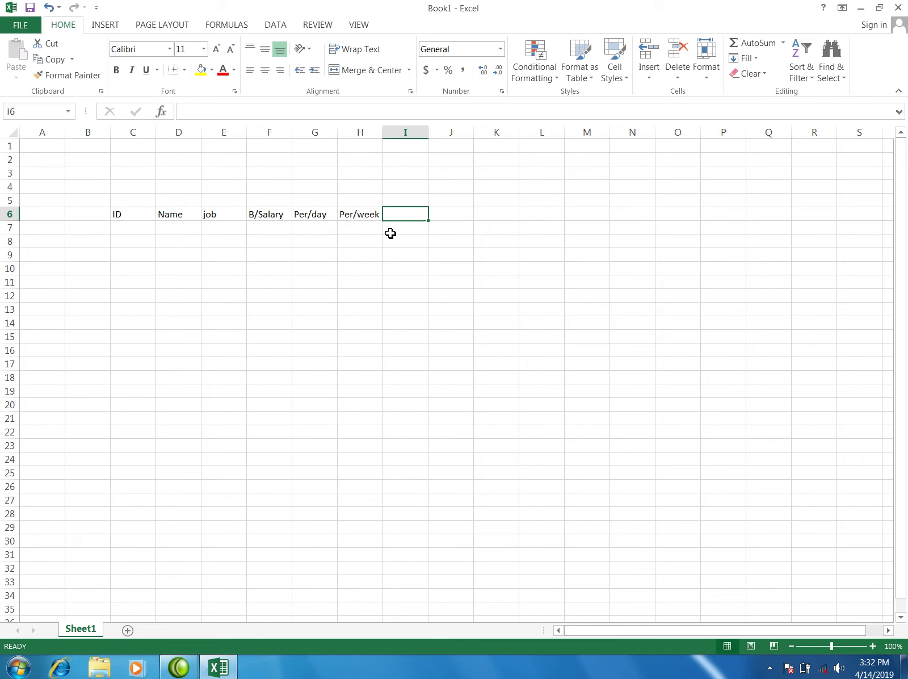
text(Per/H)
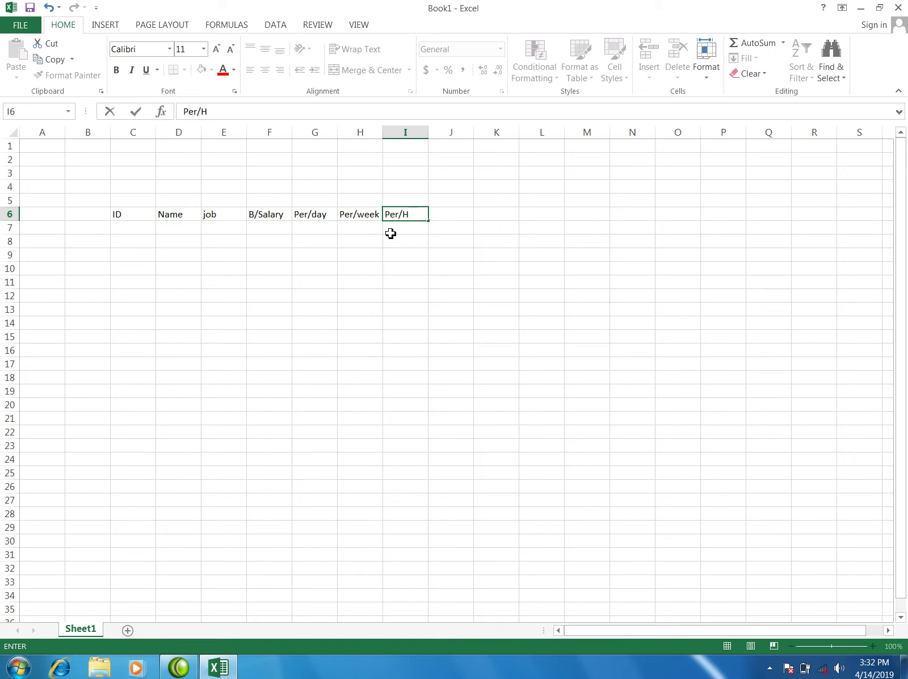
click(446, 214)
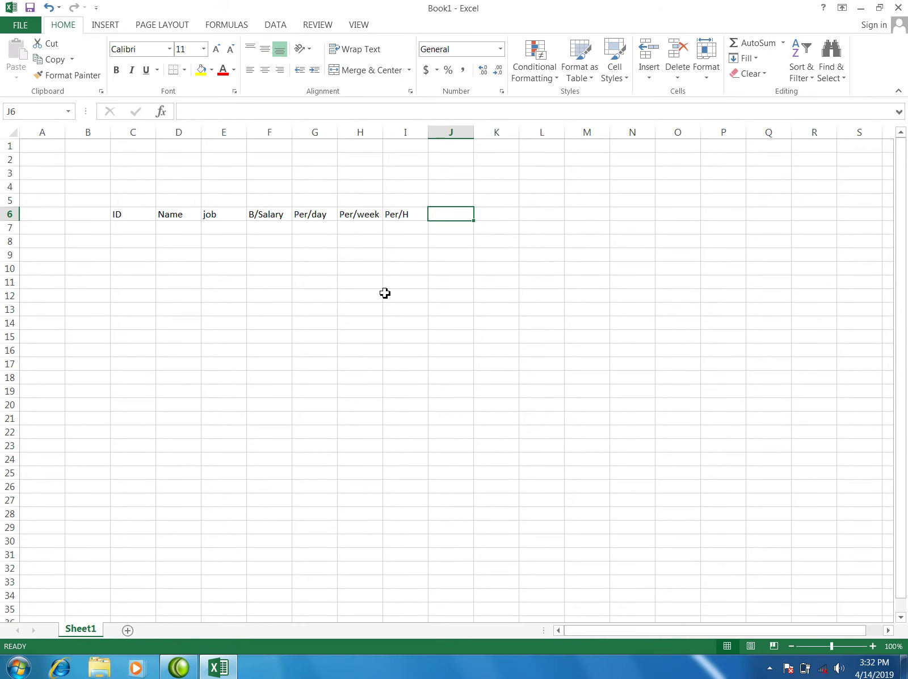
- Enter T/Attendence in J6, autofit column J, and enter T/Salary in K6
click(495, 218)
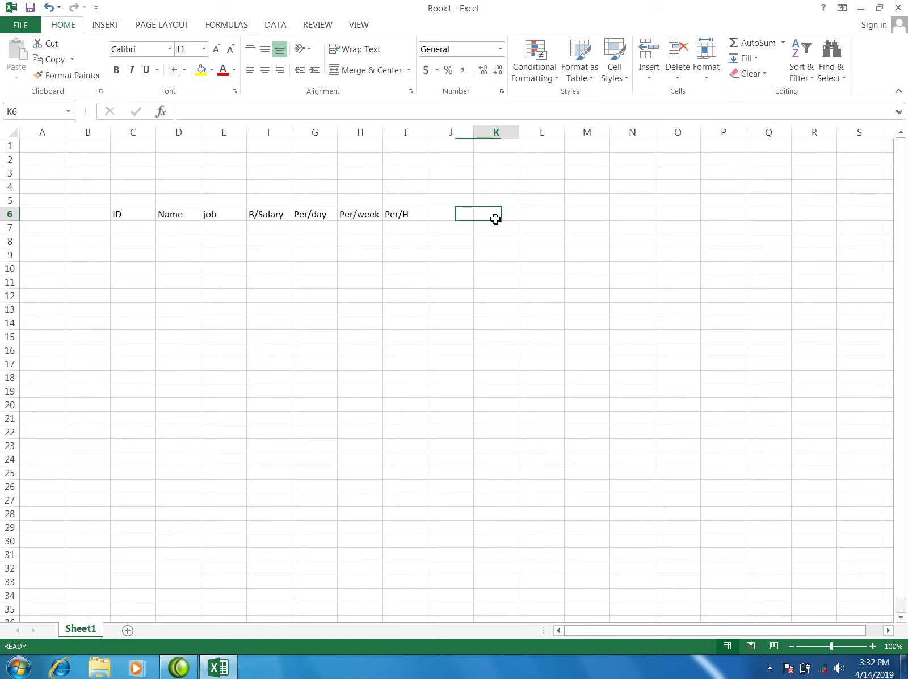
click(461, 214)
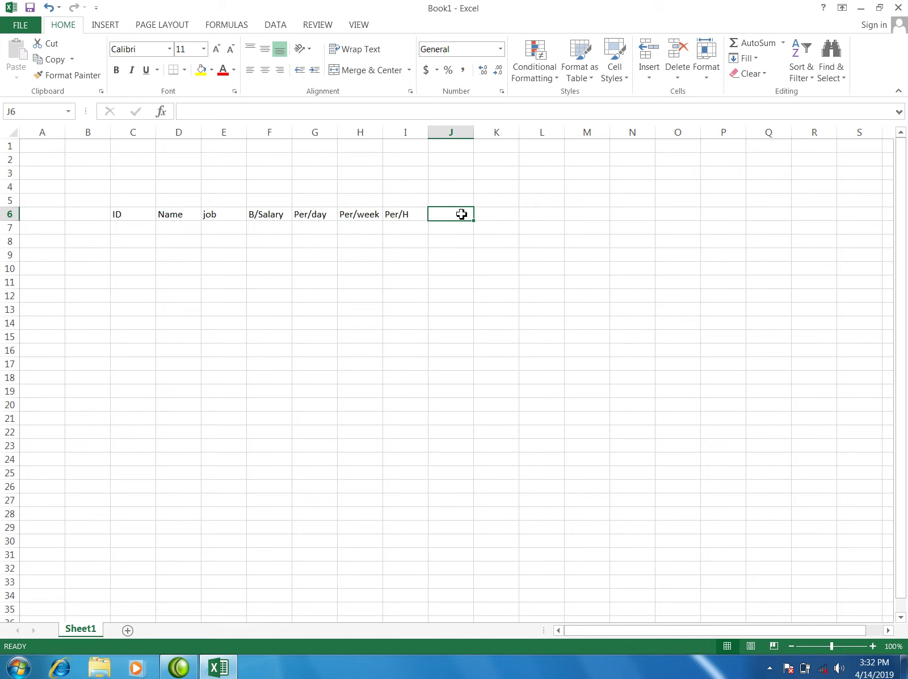
text(T/Attendence)
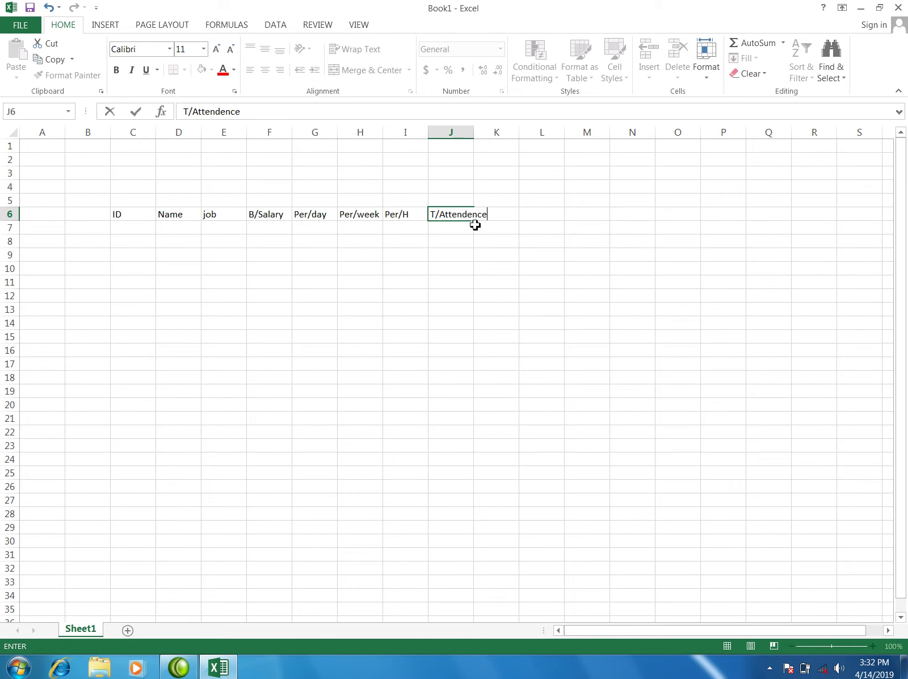
click(477, 226)
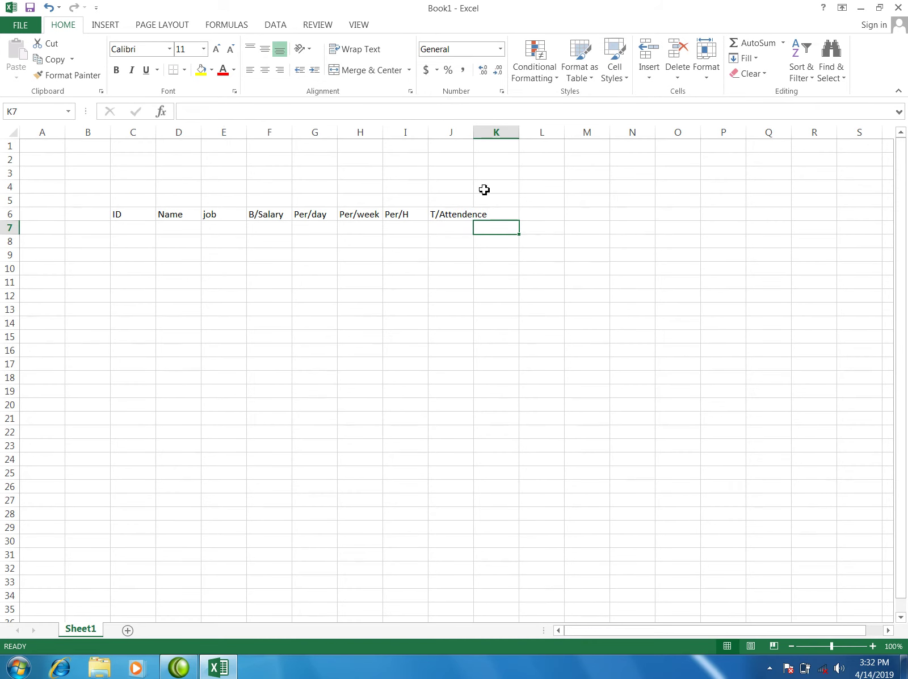
double_click(473, 132)
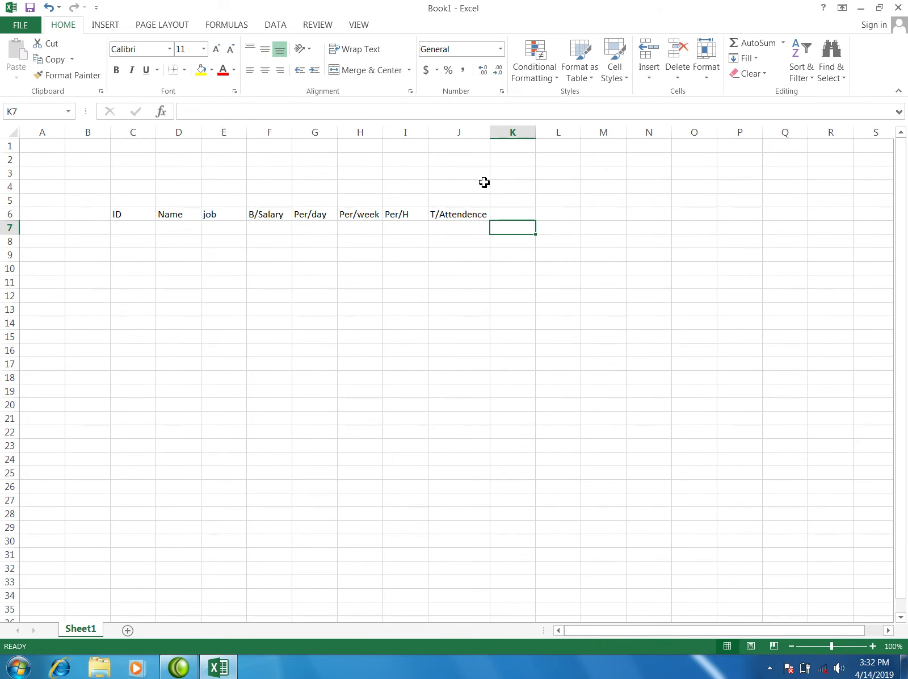
click(506, 217)
text(T/Salary)
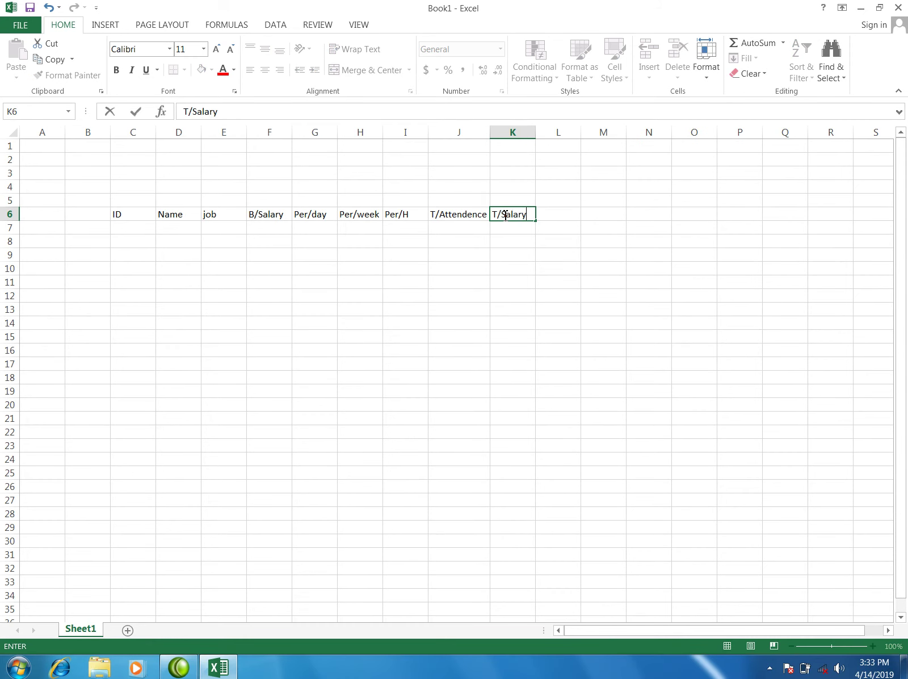
click(545, 271)
- Give headers C6:K6 all borders, a light blue fill, and font enlarged twice to 14 pt
mouse_move(126, 215)
mouse_down()
mouse_move(481, 225)
mouse_move(512, 217)
mouse_up()
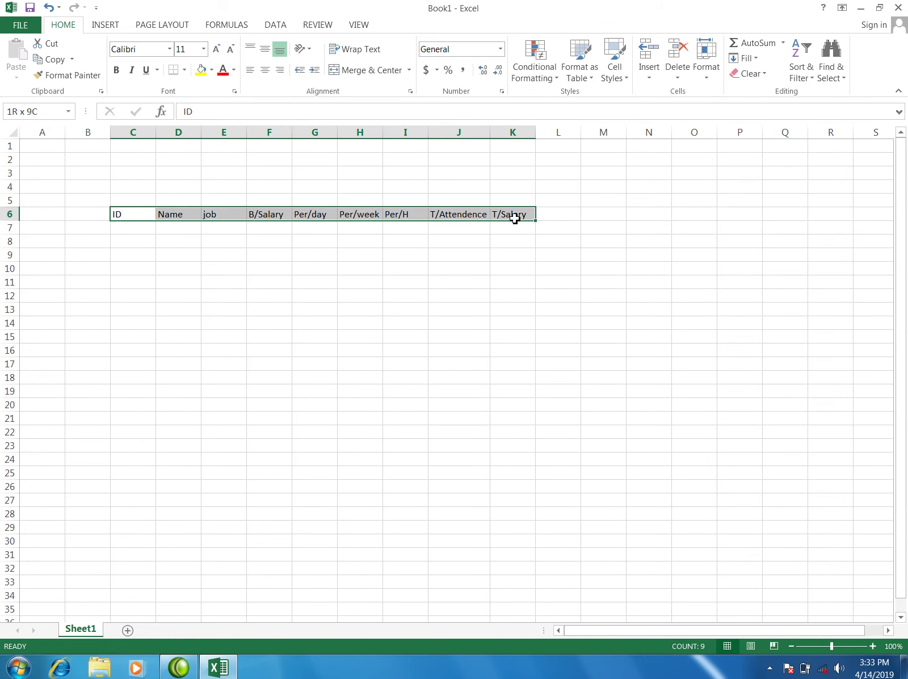
click(184, 70)
click(192, 188)
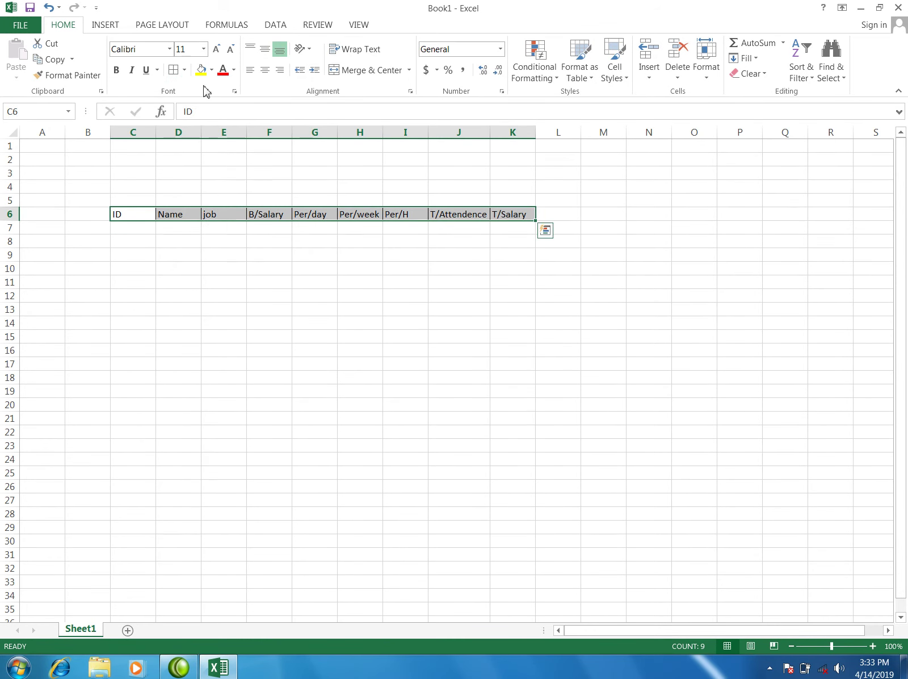
click(211, 70)
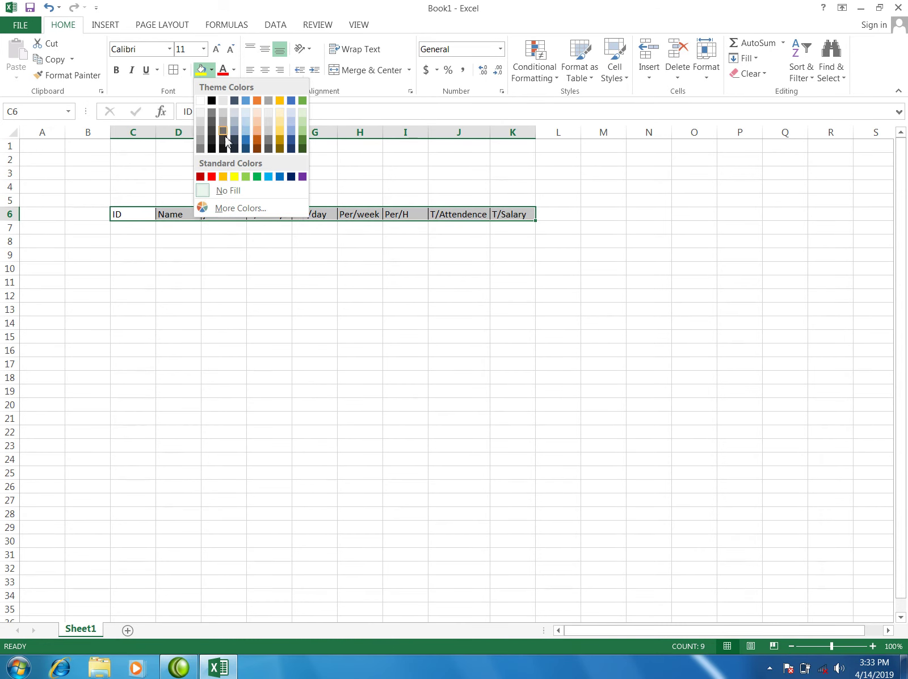
click(246, 121)
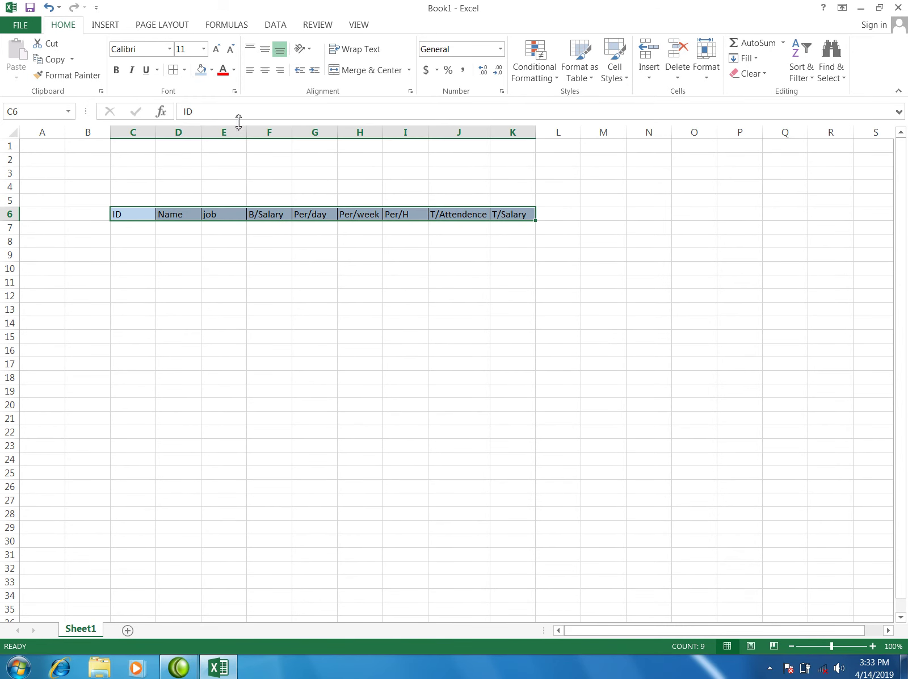
click(217, 49)
click(216, 50)
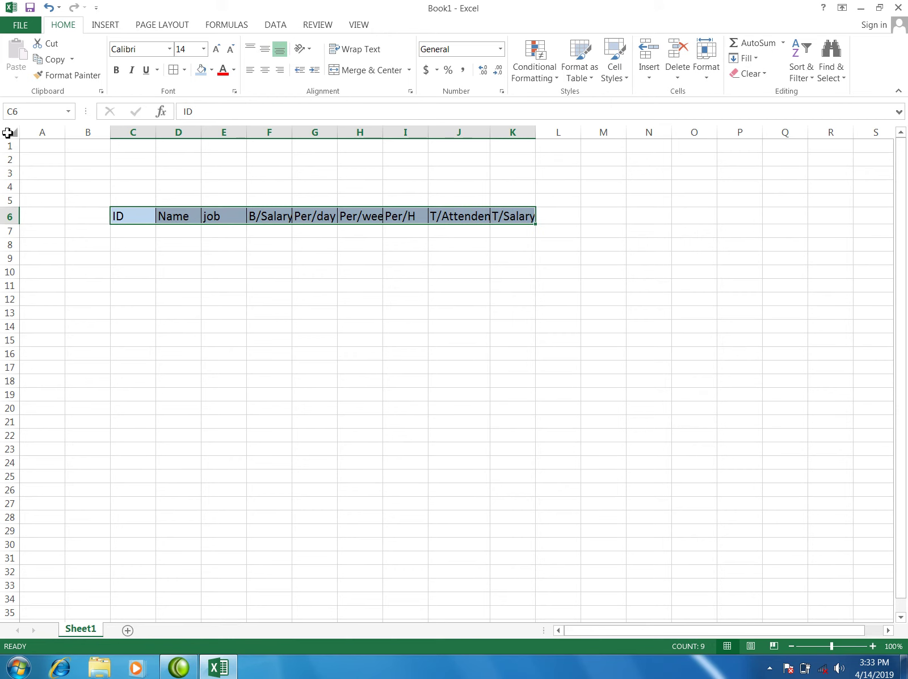
- Select the whole sheet and autofit every column to its heading
click(13, 132)
double_click(202, 132)
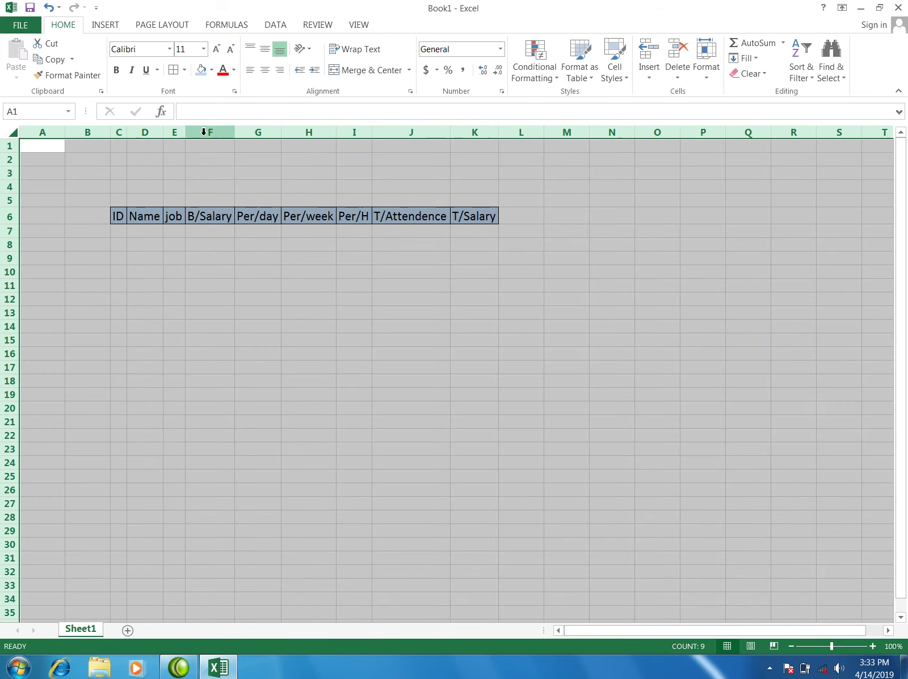
click(289, 188)
click(290, 192)
- Widen columns C, D, E, G, I, J and K, then select the table body C7:K20
drag(281, 132, 303, 132)
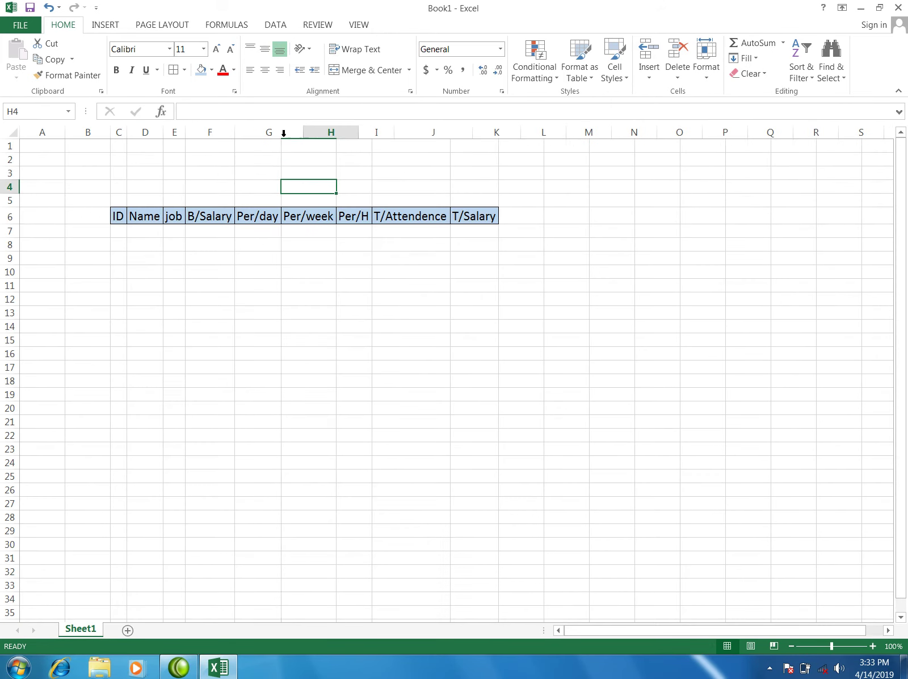
mouse_move(185, 132)
mouse_down()
mouse_move(210, 131)
mouse_move(186, 132)
mouse_up()
drag(127, 132, 156, 132)
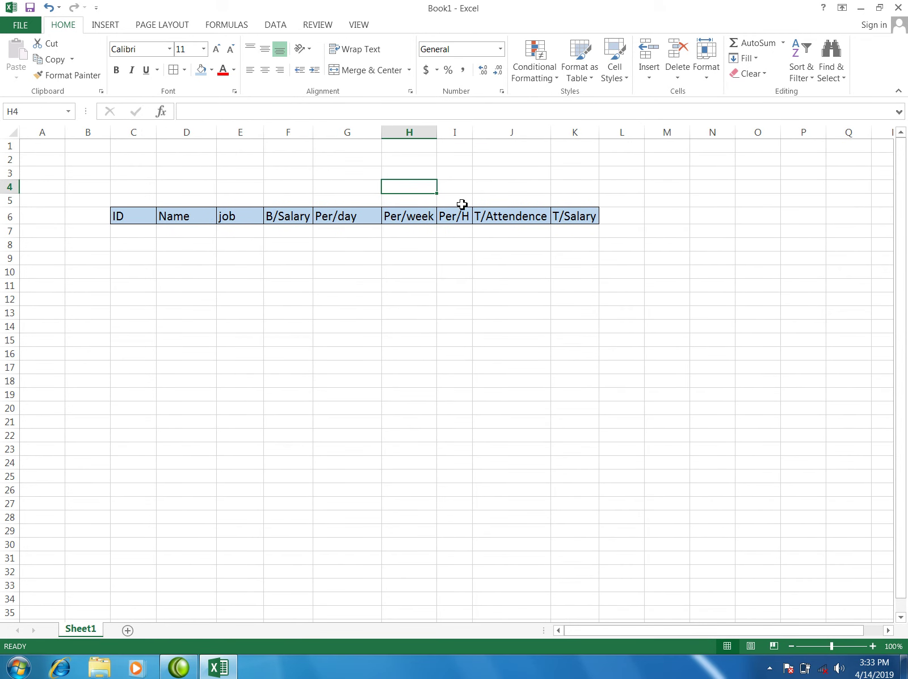
drag(472, 137, 484, 136)
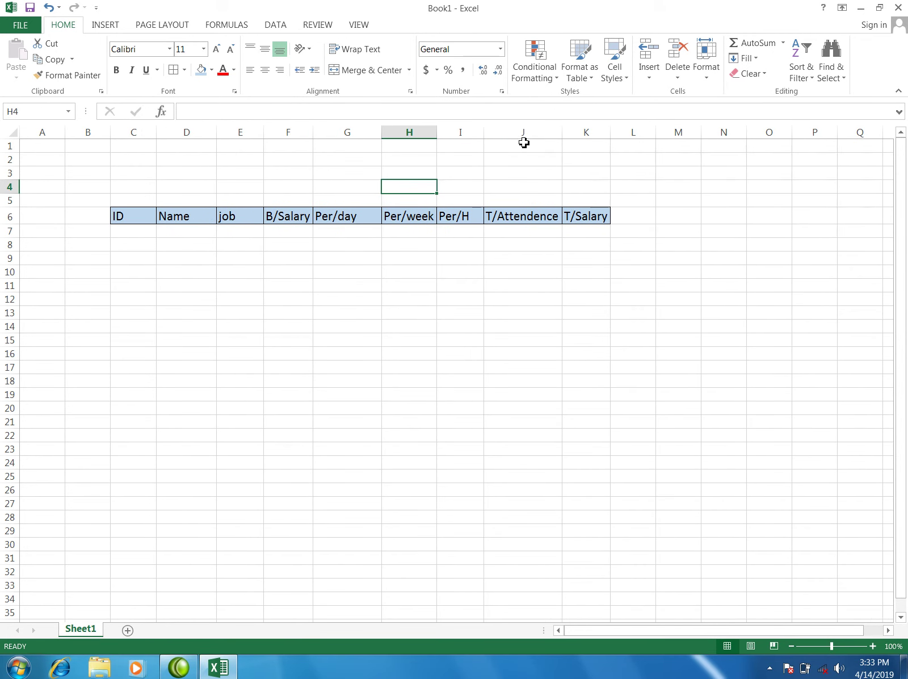
drag(562, 135, 627, 134)
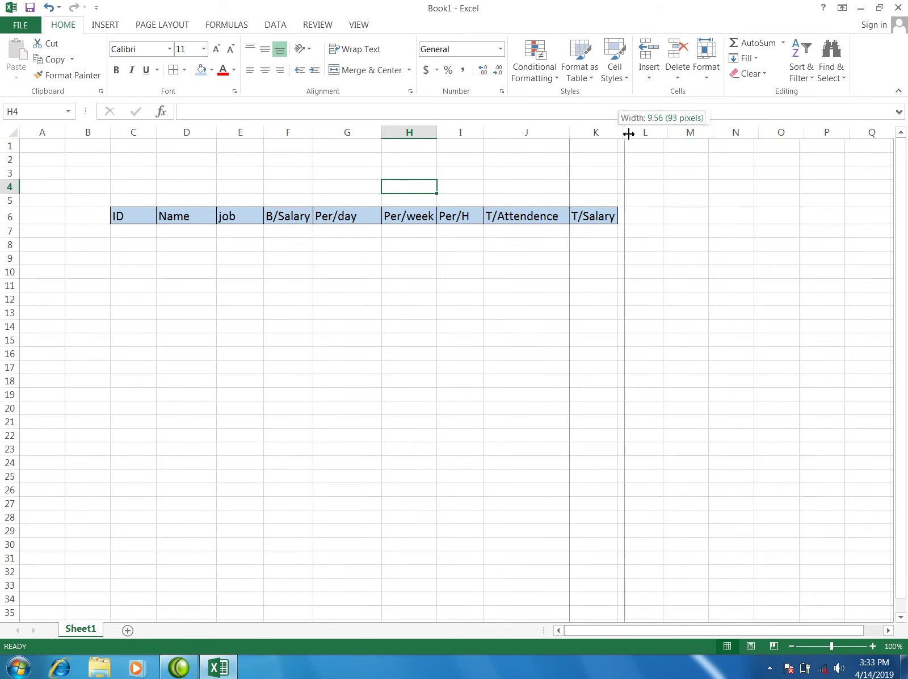
drag(471, 300, 434, 300)
drag(146, 231, 571, 411)
- Apply All Borders to rows 7–20 and enter the first ID, 1, in C7
click(173, 69)
click(290, 319)
click(127, 233)
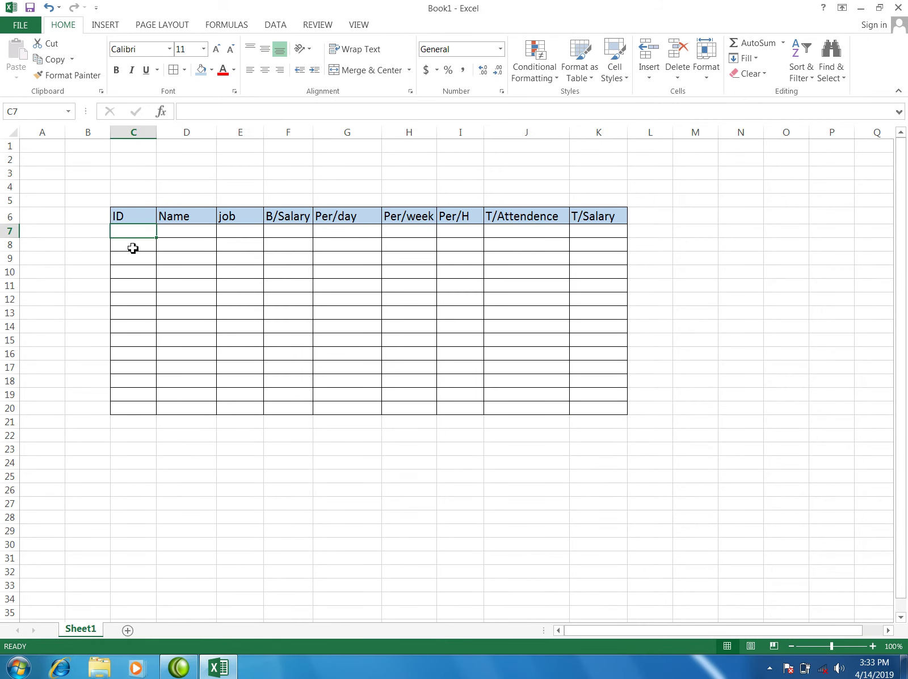
text(1)
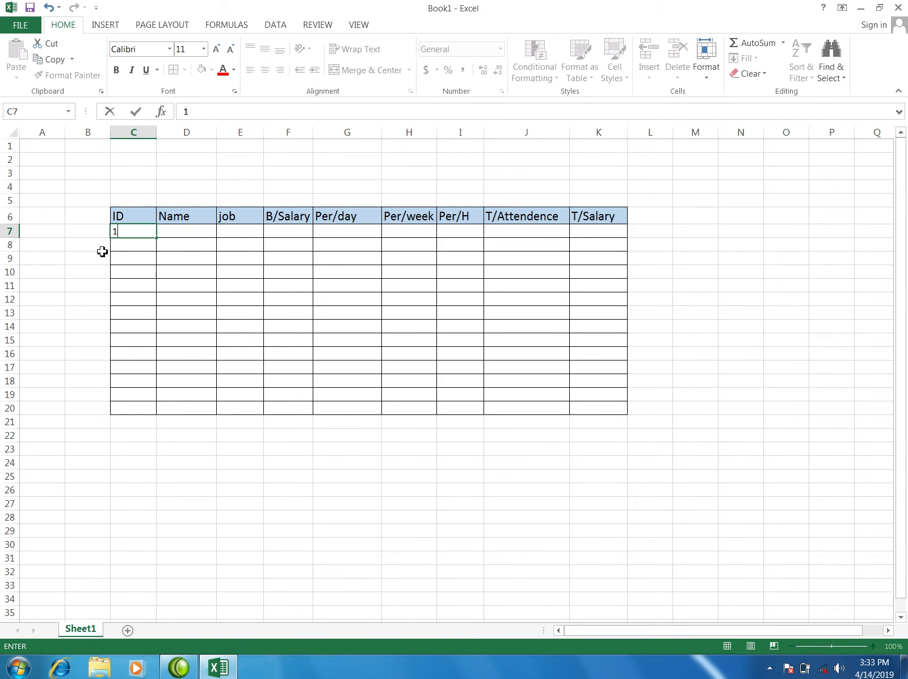
click(88, 216)
- Fill the ID down to C20 as a series numbered 1 to 14
click(147, 235)
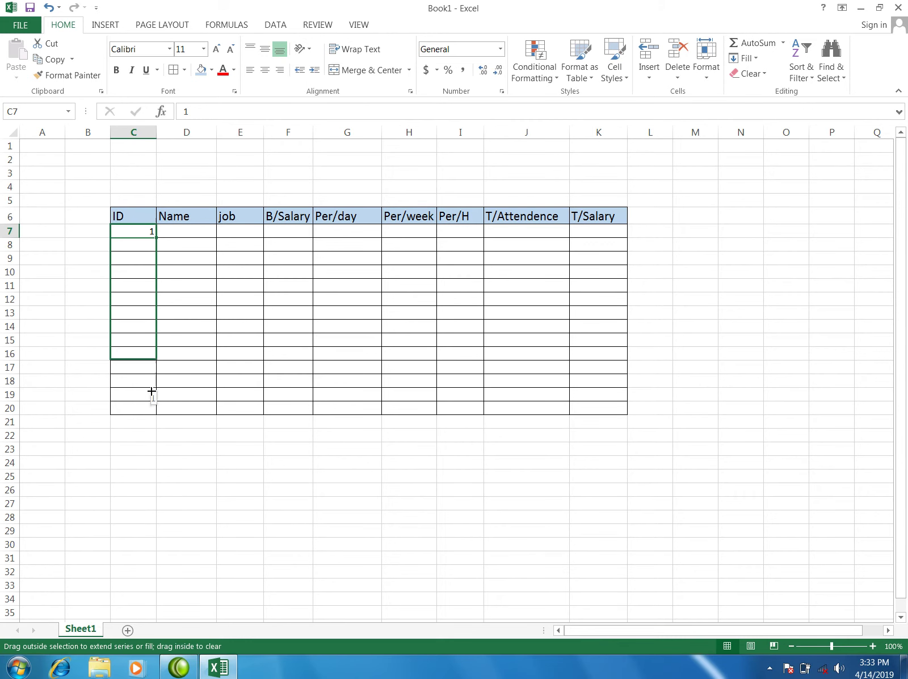
drag(160, 239, 162, 407)
click(176, 423)
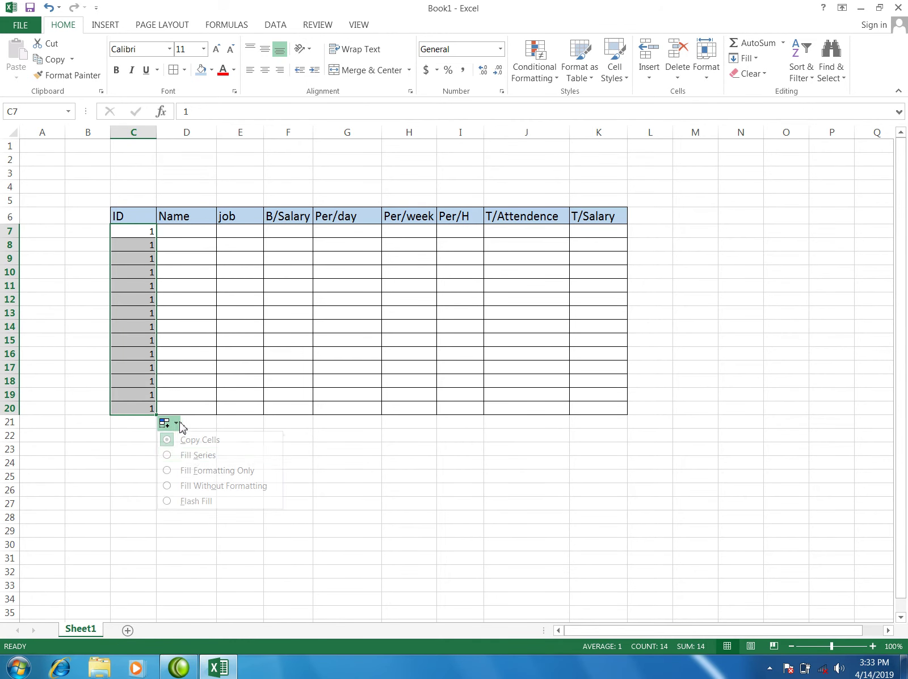
click(192, 454)
click(202, 274)
- Enter five employee names down the Name column in D7:D11
click(195, 231)
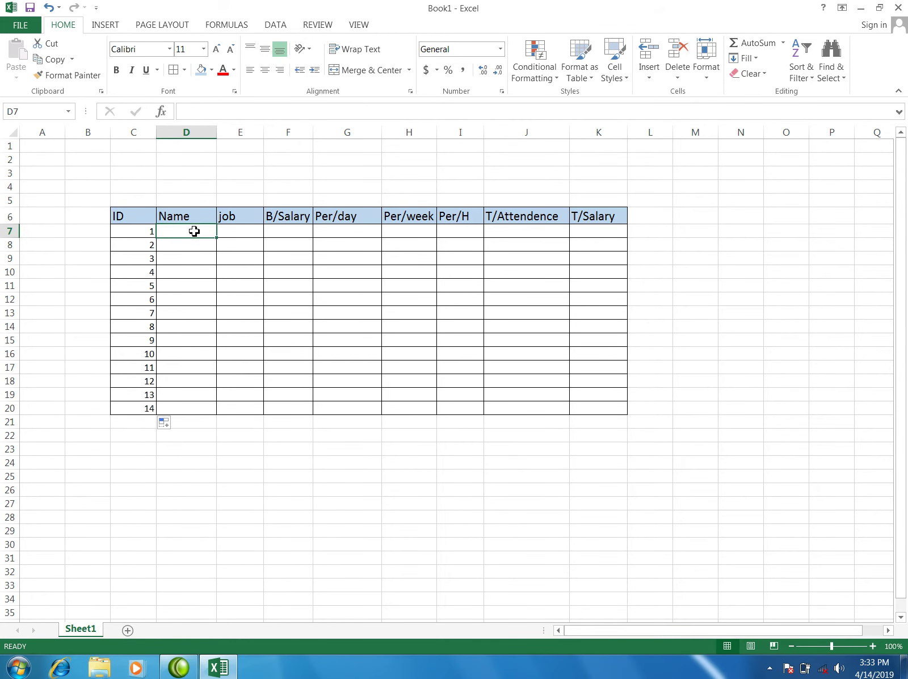
text(asad)
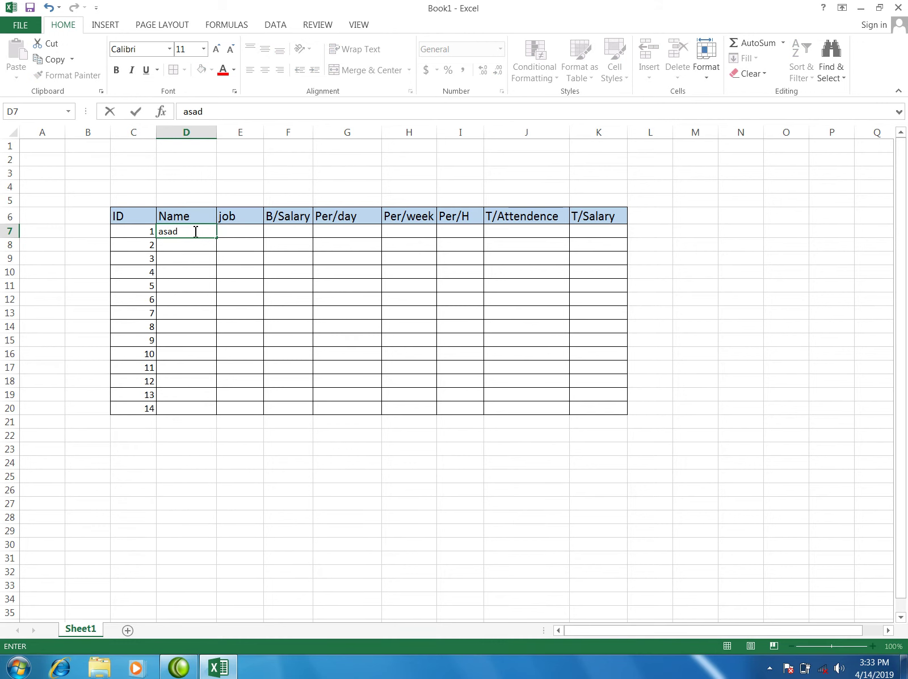
key(Return)
text(am)
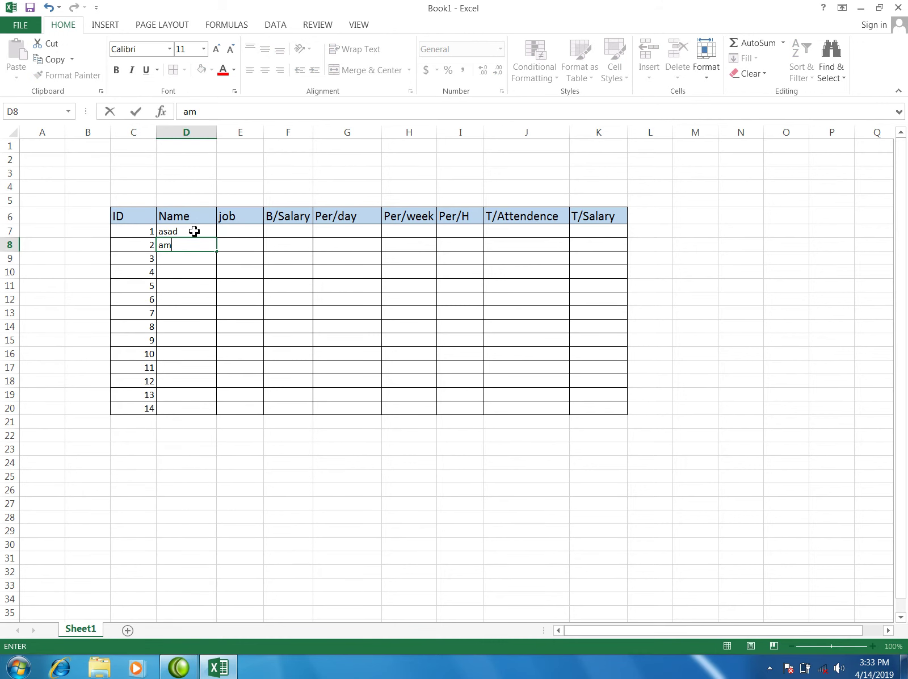
text(ir)
key(Return)
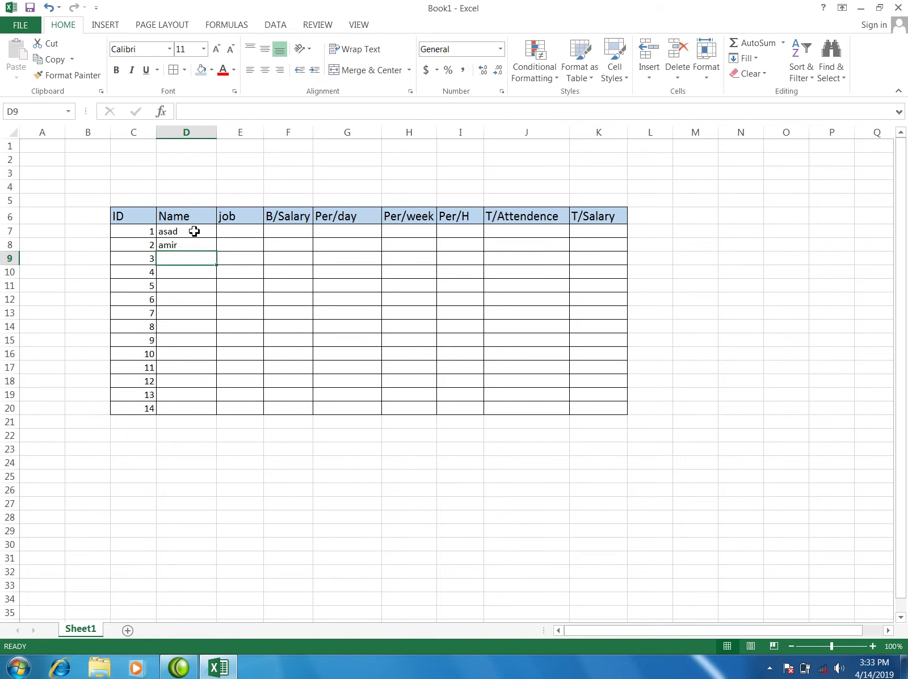
text(salman)
key(Return)
text(za)
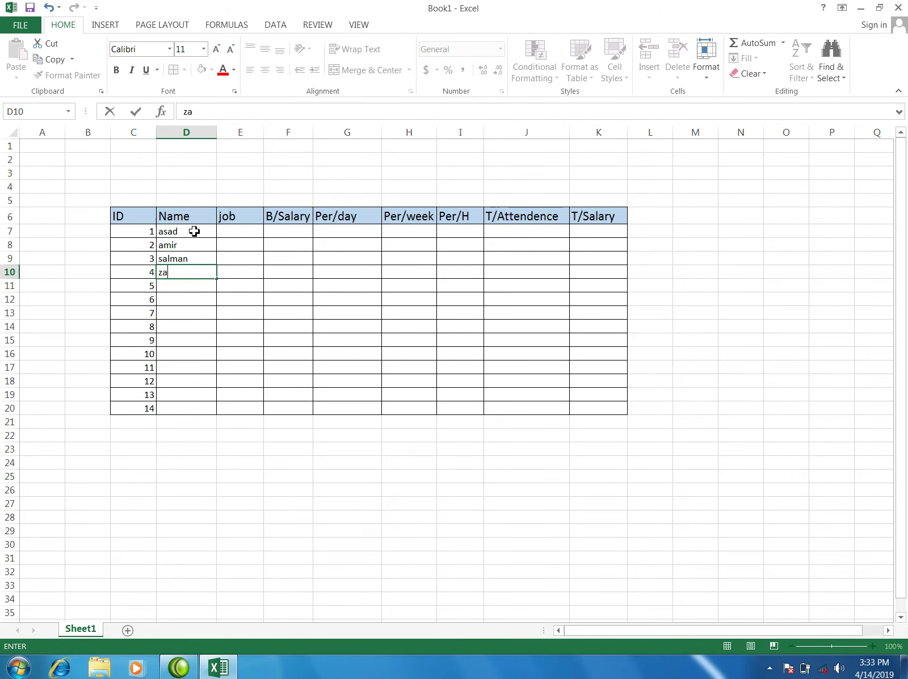
text(hir)
key(Return)
text(khan)
key(Return)
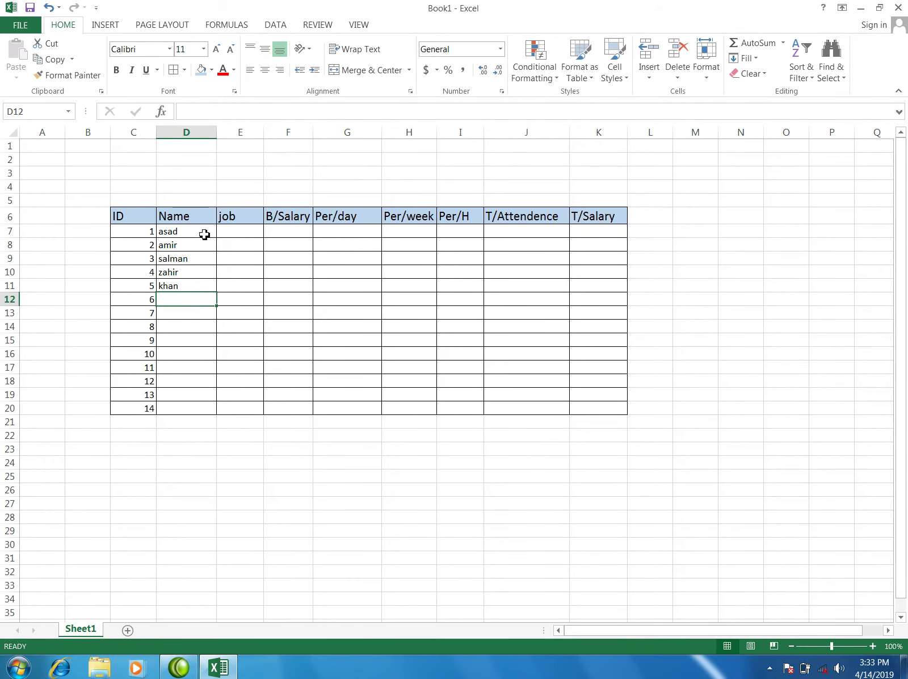
- Enter jobs dr, eng, lab and op in E7:E10
click(234, 235)
text(dr)
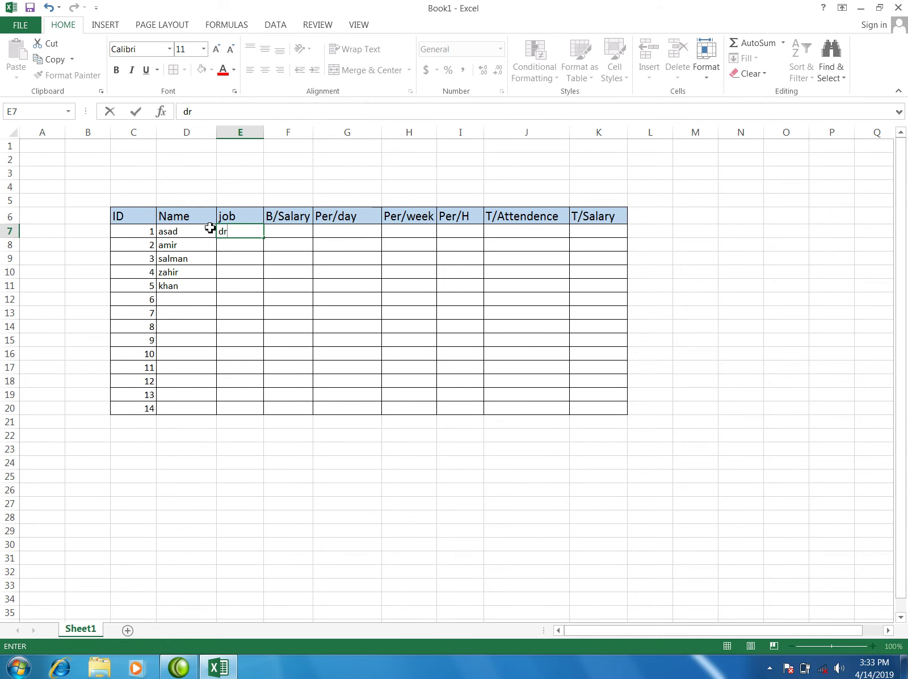
key(Return)
text(eng)
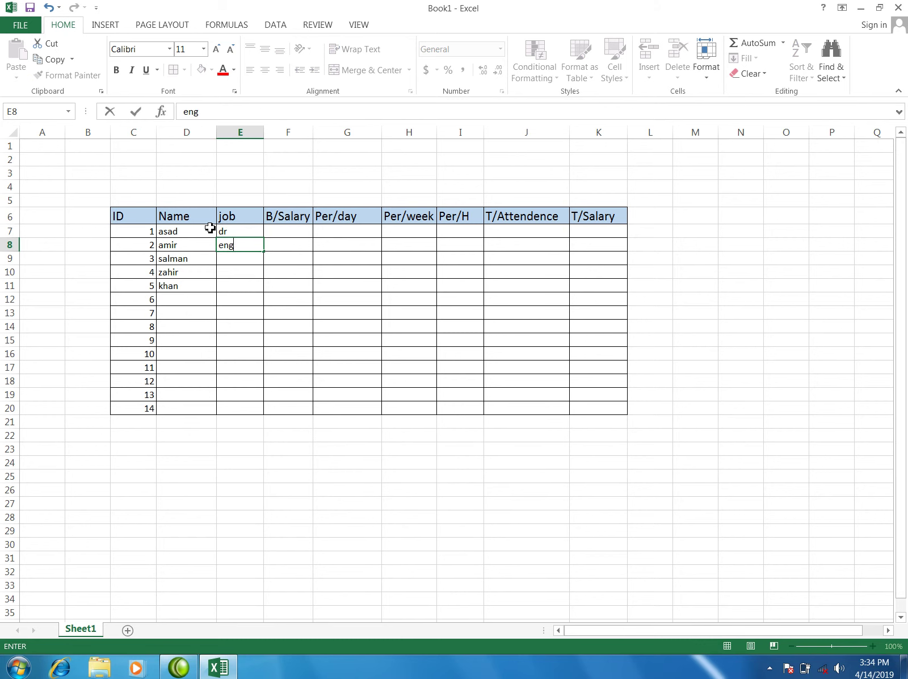
key(Return)
text(lab)
key(Return)
text(op)
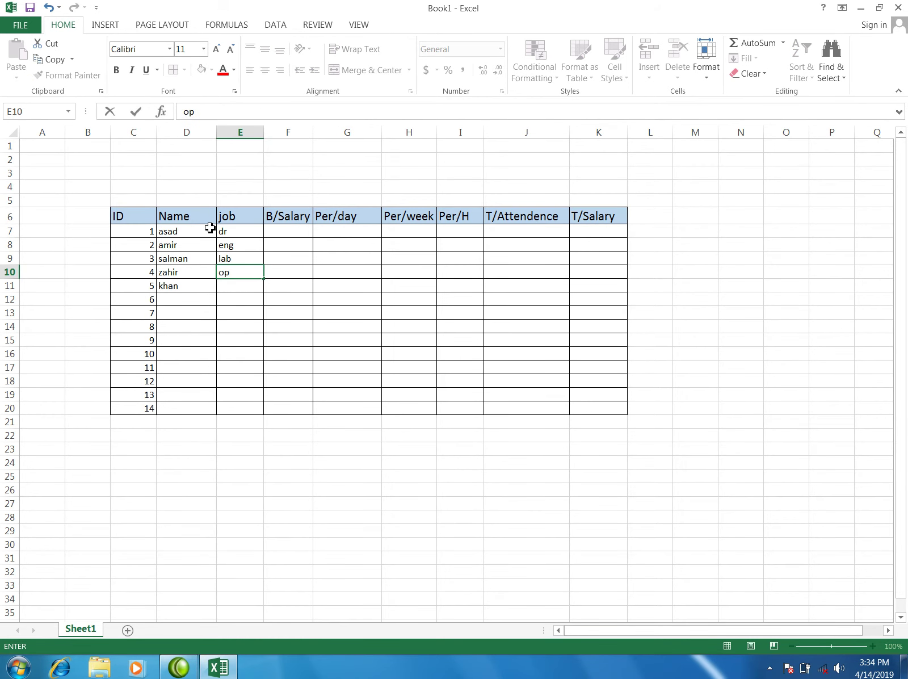
key(Return)
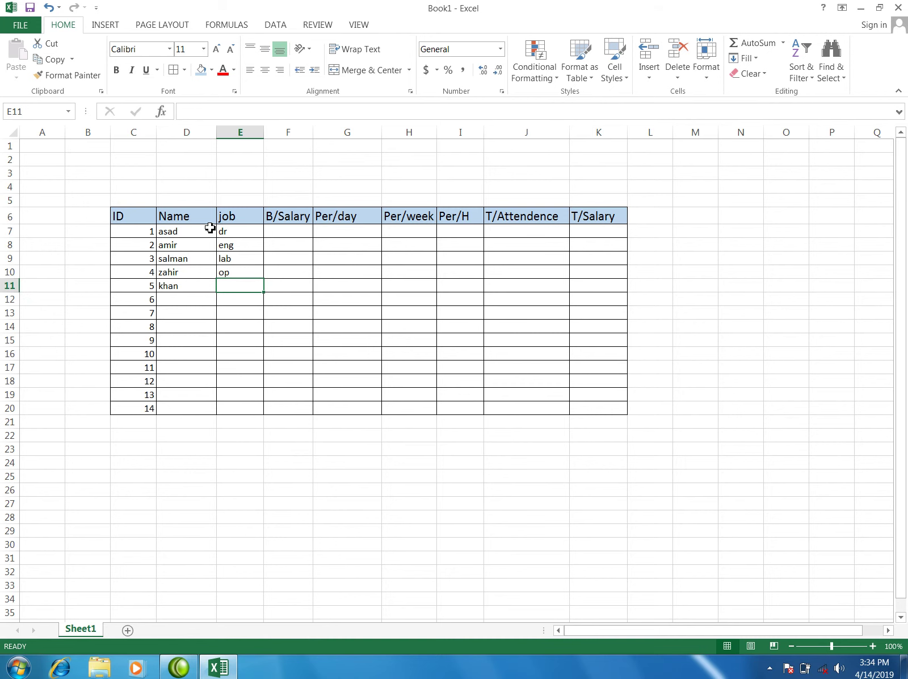
- Add the fifth job dr, then base salaries 12000, 16000, 4000, 30000 and begin 10000 in F7:F11
text(dr)
click(284, 233)
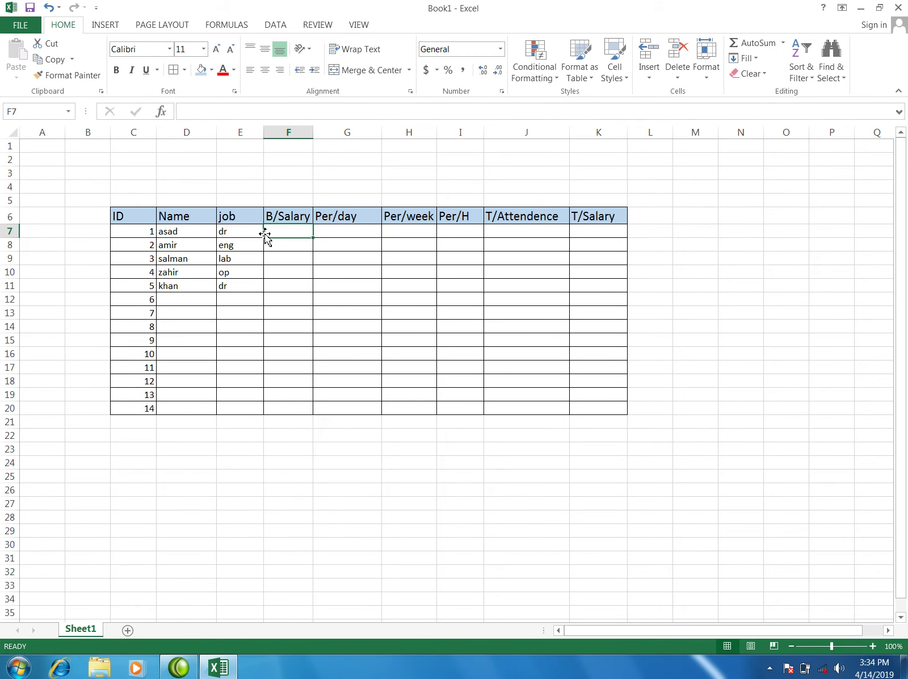
text(12000)
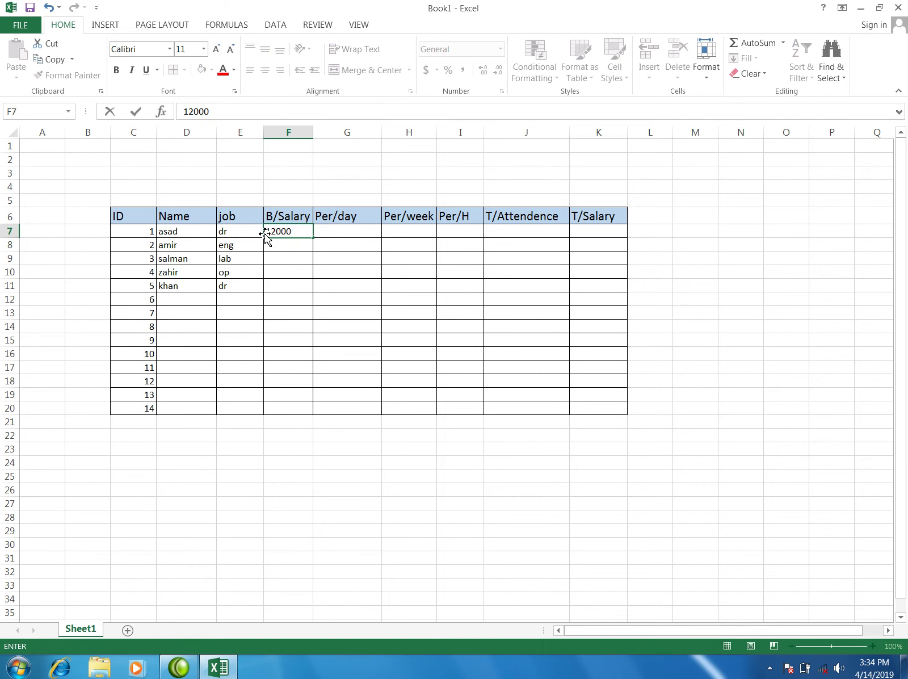
key(Return)
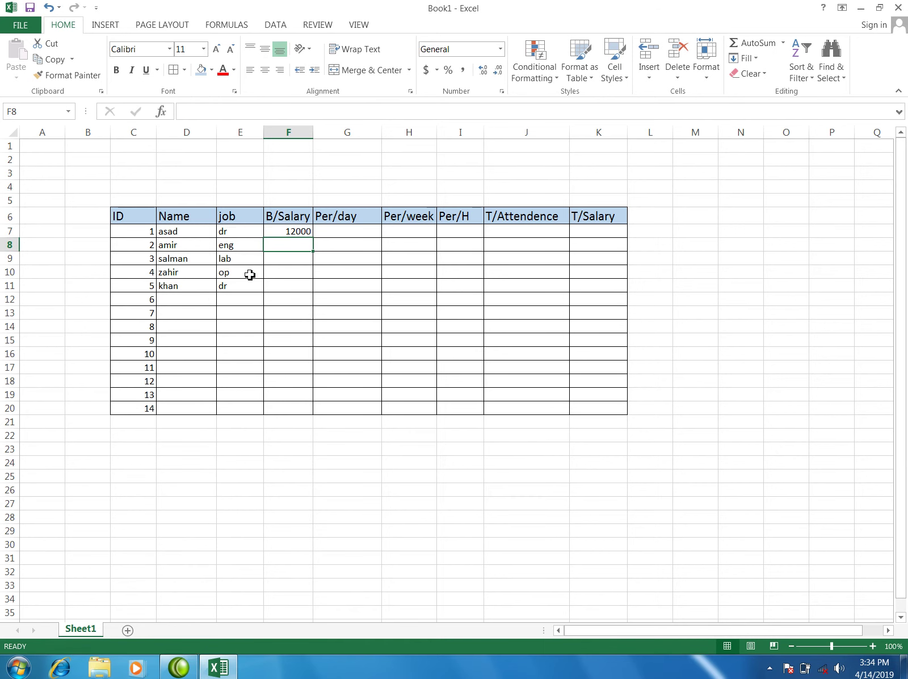
text(16000)
key(Return)
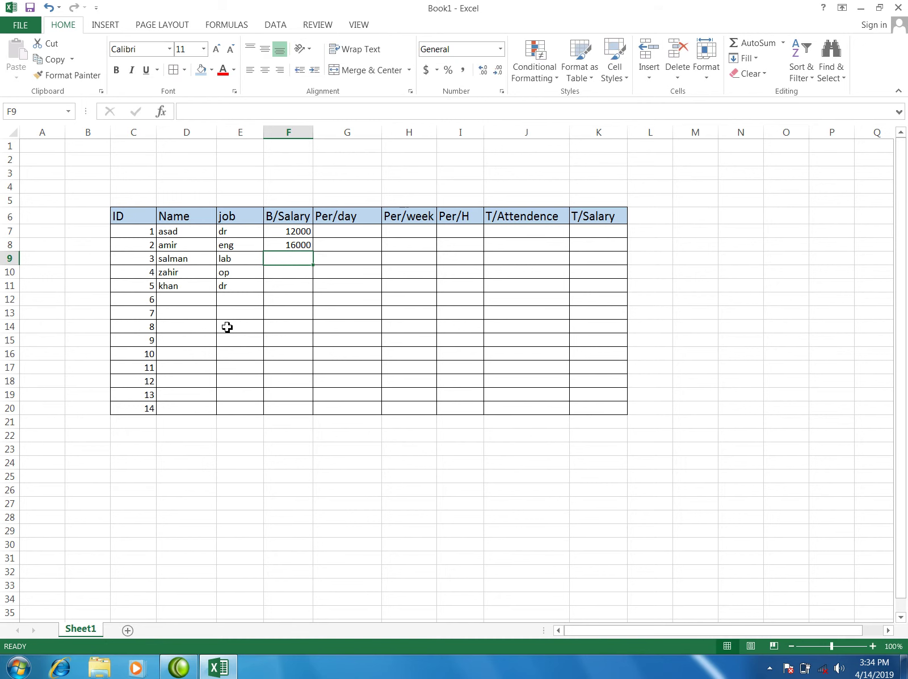
text(4000)
key(Return)
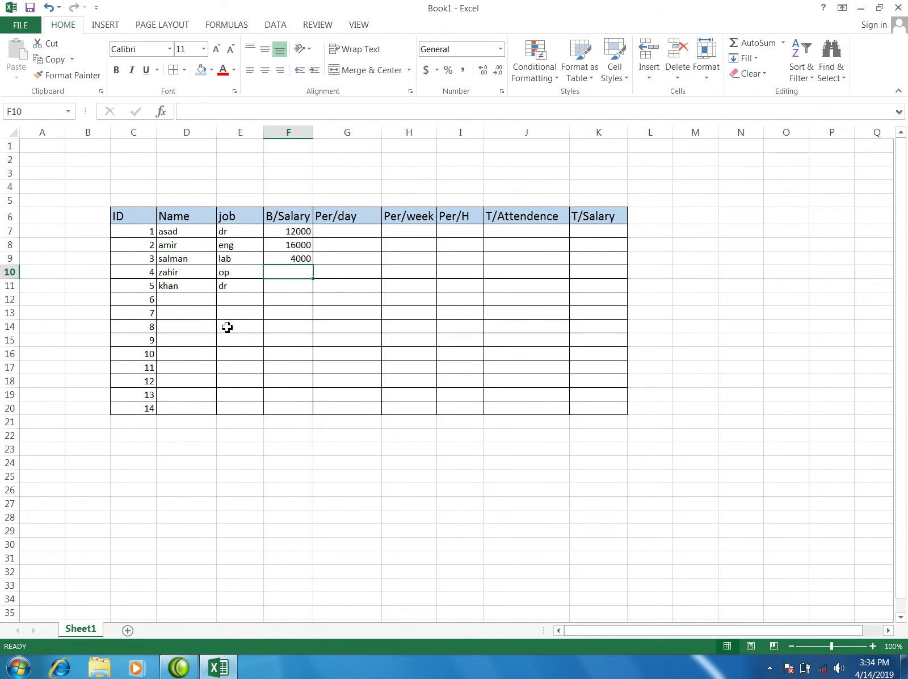
text(30000)
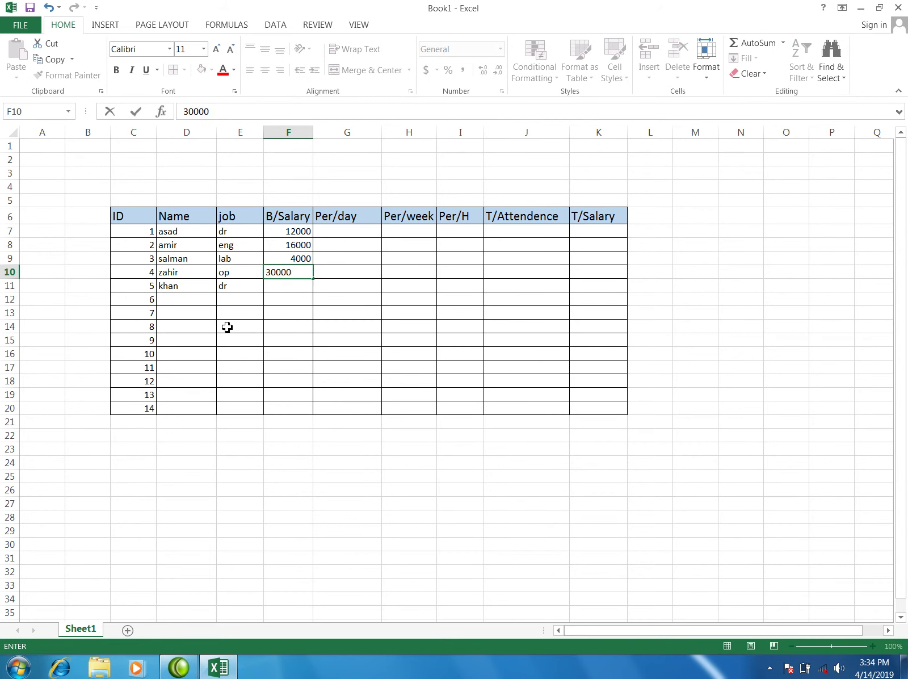
key(Return)
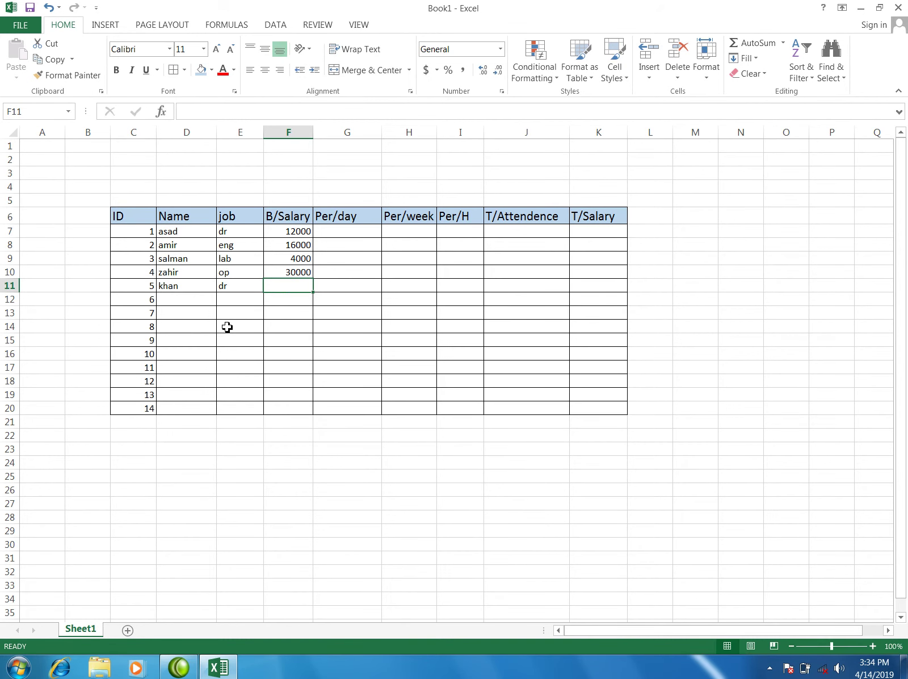
text(10000)
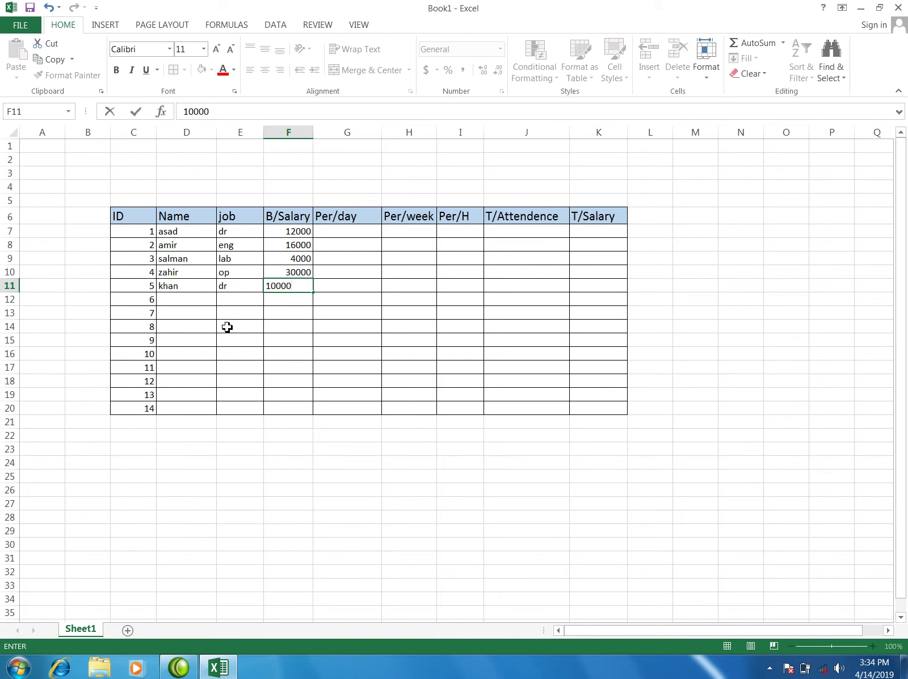
click(335, 313)
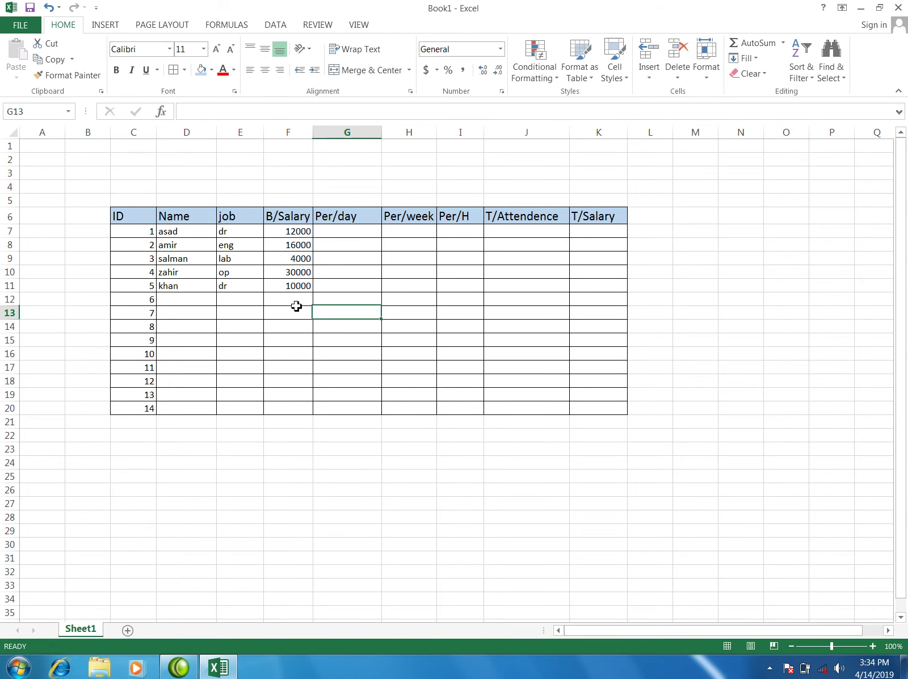
click(341, 235)
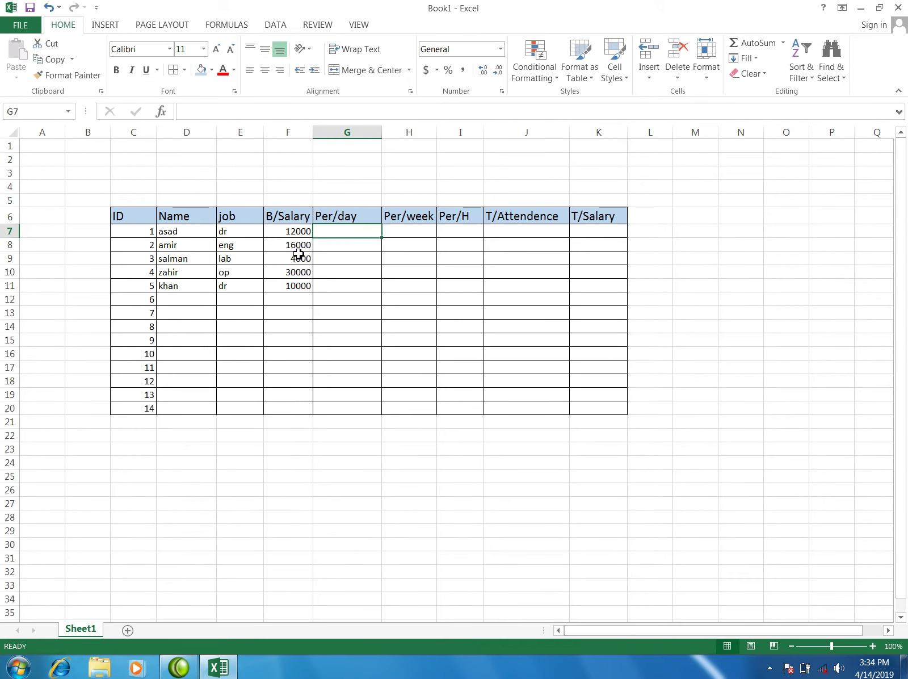
click(413, 228)
click(446, 235)
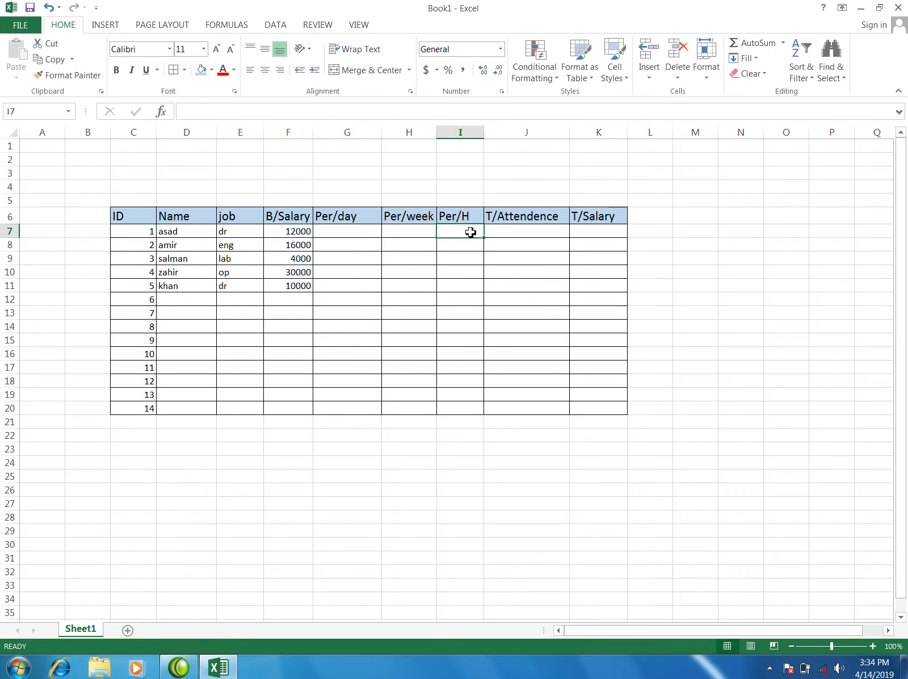
click(502, 236)
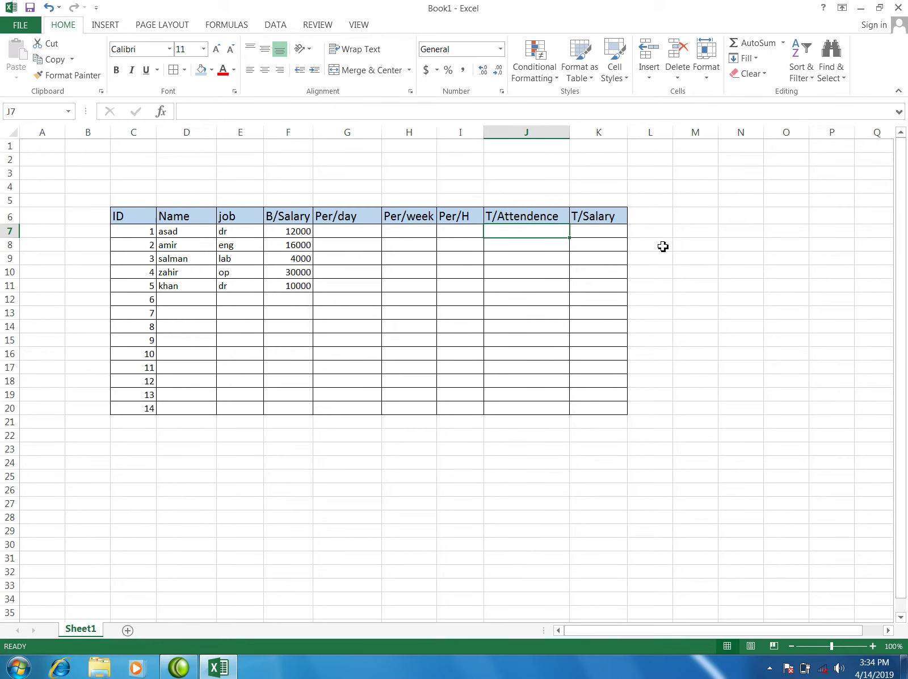
click(743, 260)
drag(534, 234, 531, 418)
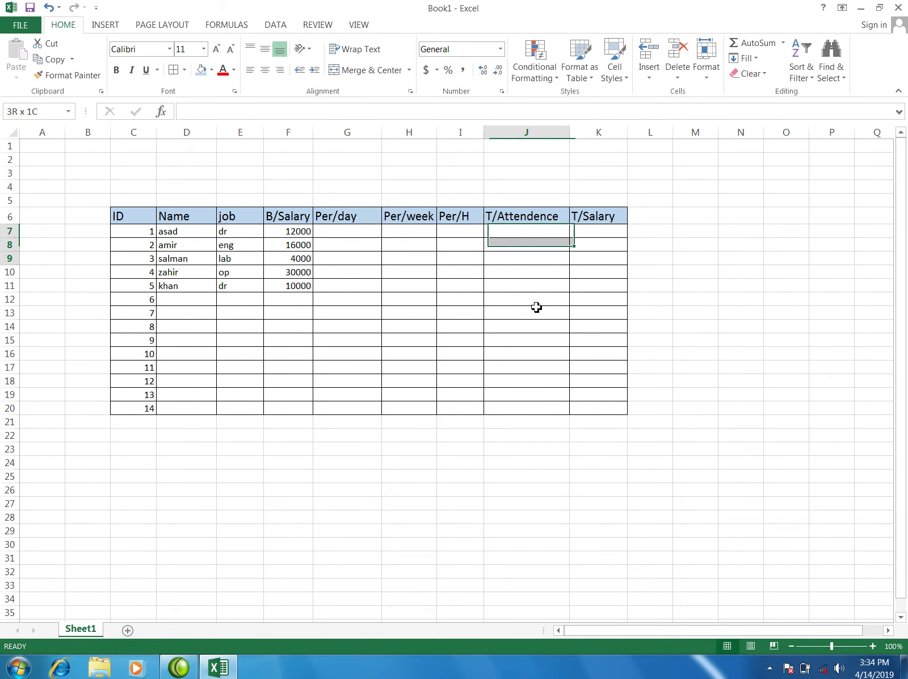
click(585, 298)
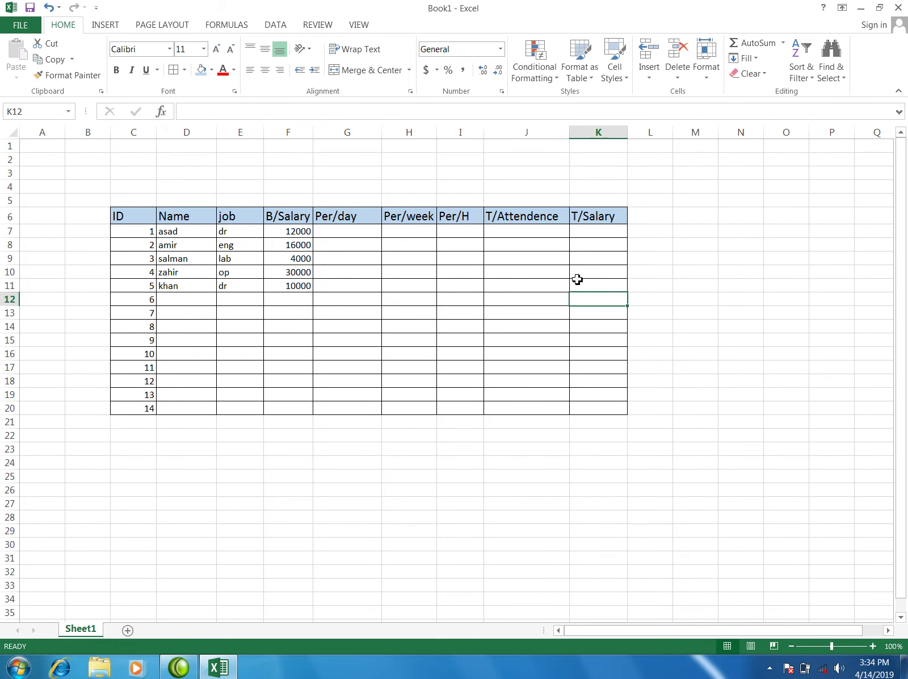
click(591, 231)
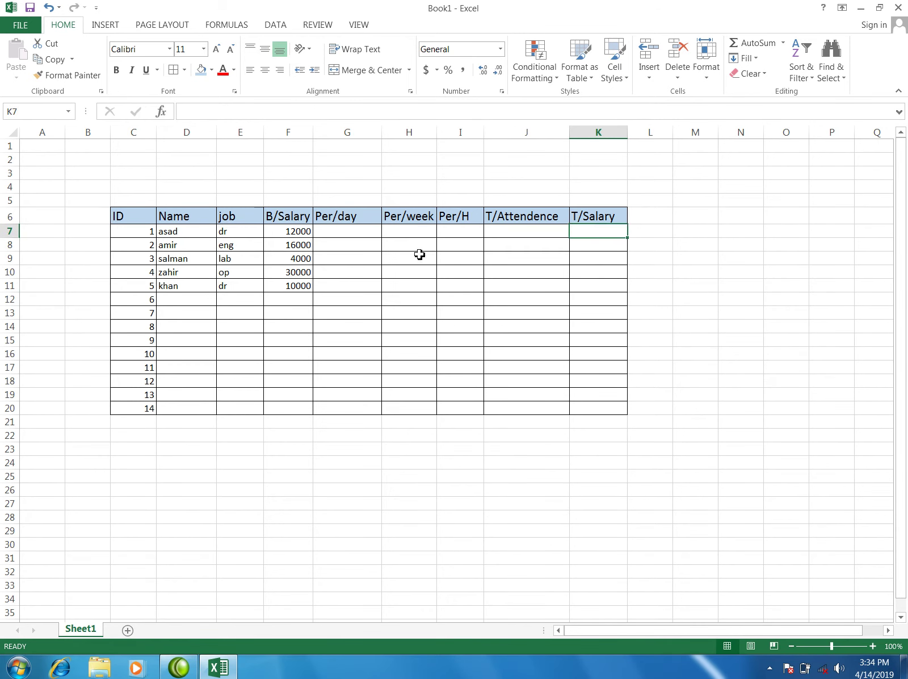
click(337, 234)
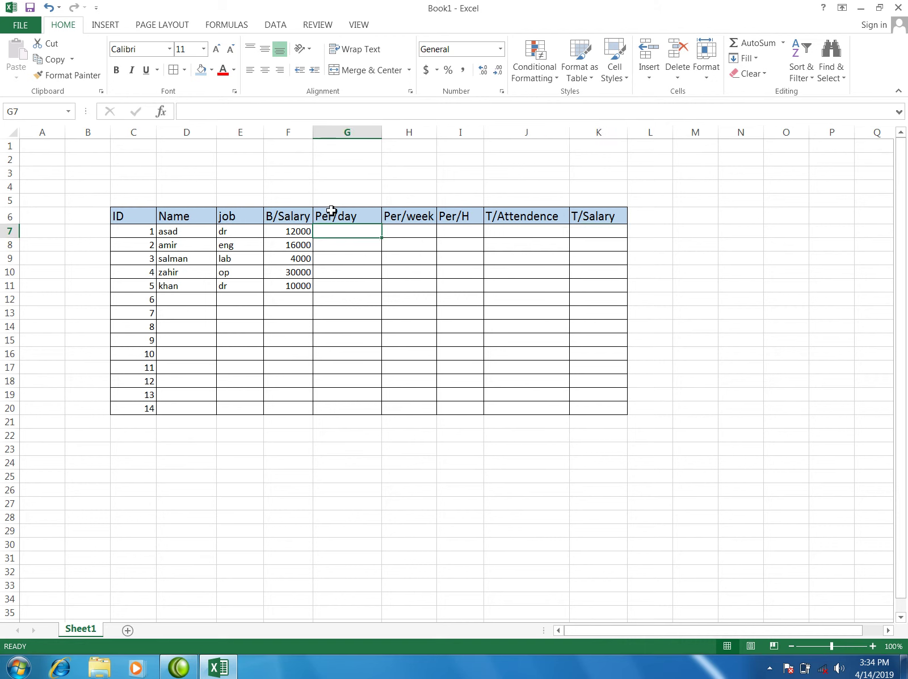
ctrl+scroll(347, 236, up, 1)
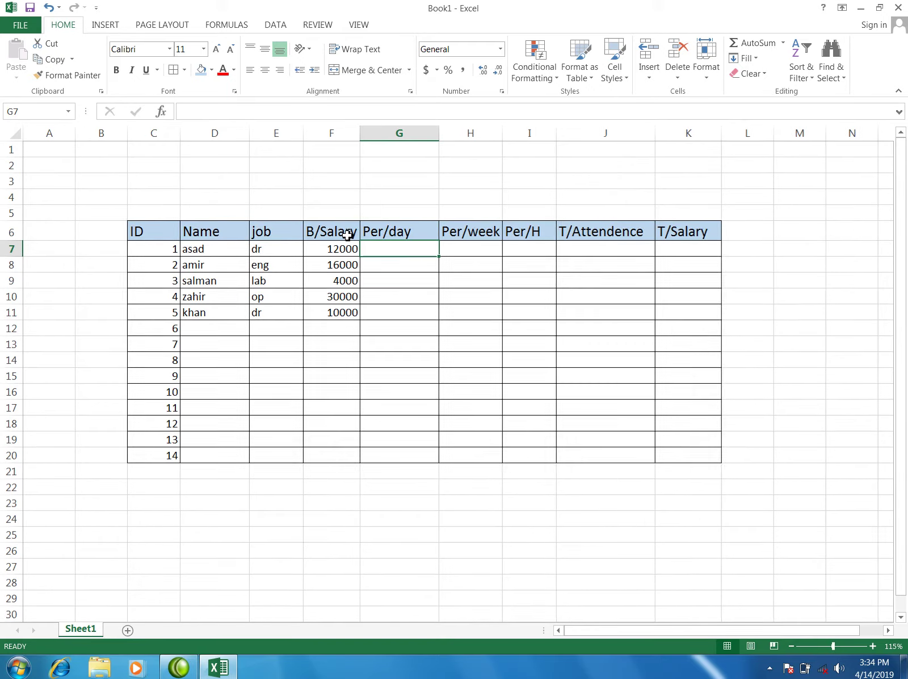
ctrl+scroll(347, 236, up, 1)
ctrl+scroll(347, 236, up, 1)
ctrl+scroll(418, 278, up, 2)
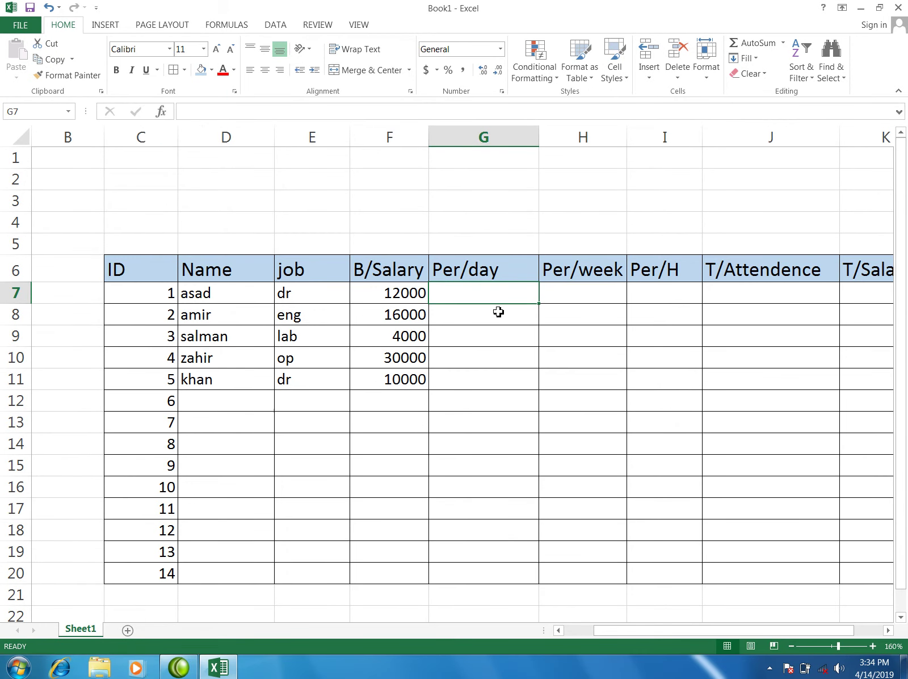
- Enter =F7/30 in G7, giving a per-day rate of 400
text(=)
click(410, 293)
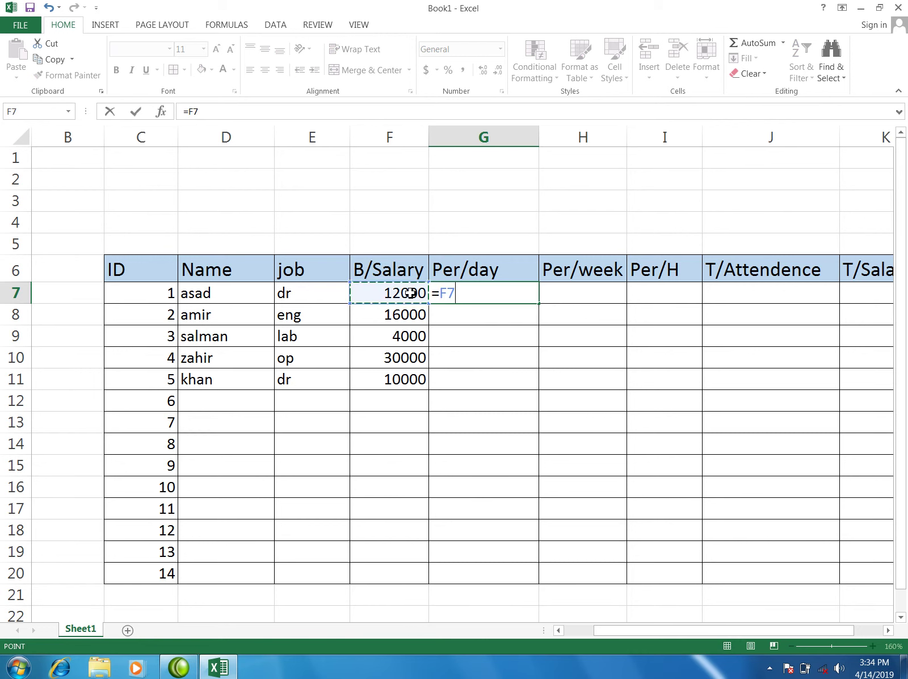
text(/3)
text(0)
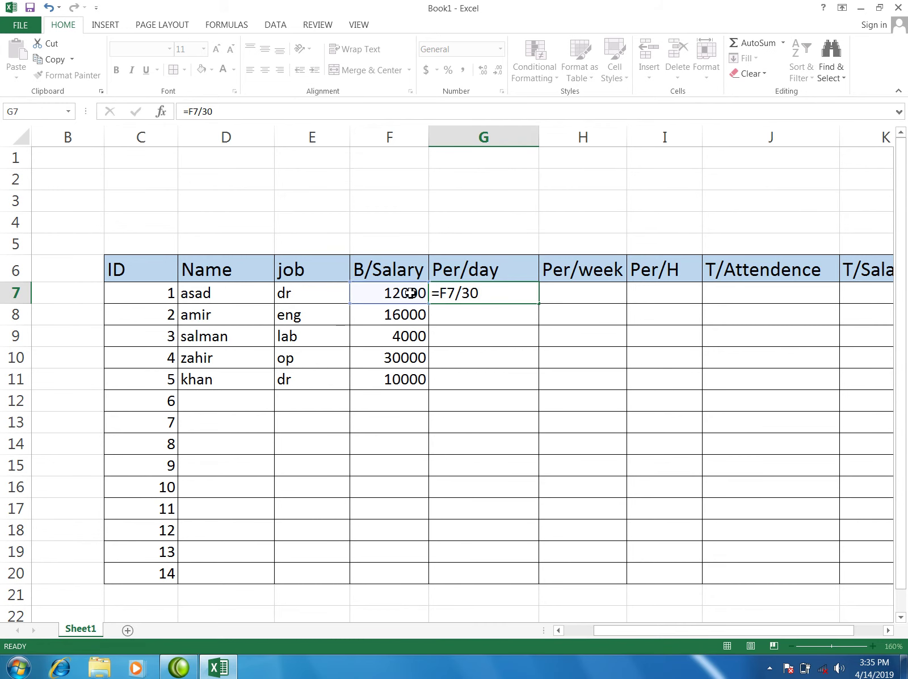
key(Return)
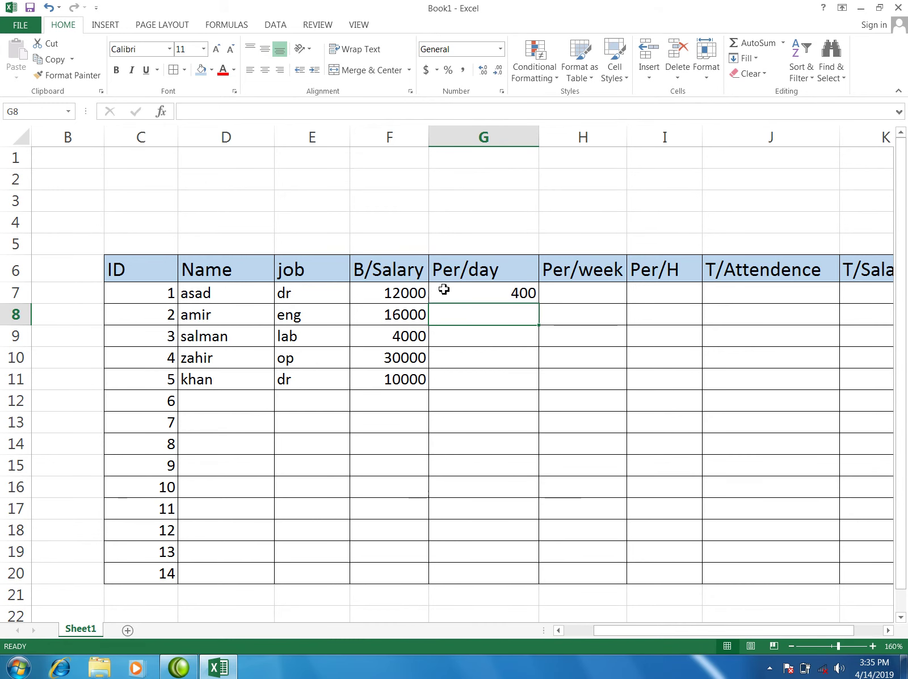
click(444, 291)
click(387, 293)
click(465, 296)
- Copy the per-day formula down to G20 and check the copies in G8–G11
drag(538, 303, 546, 576)
click(497, 329)
click(477, 375)
click(470, 309)
click(470, 292)
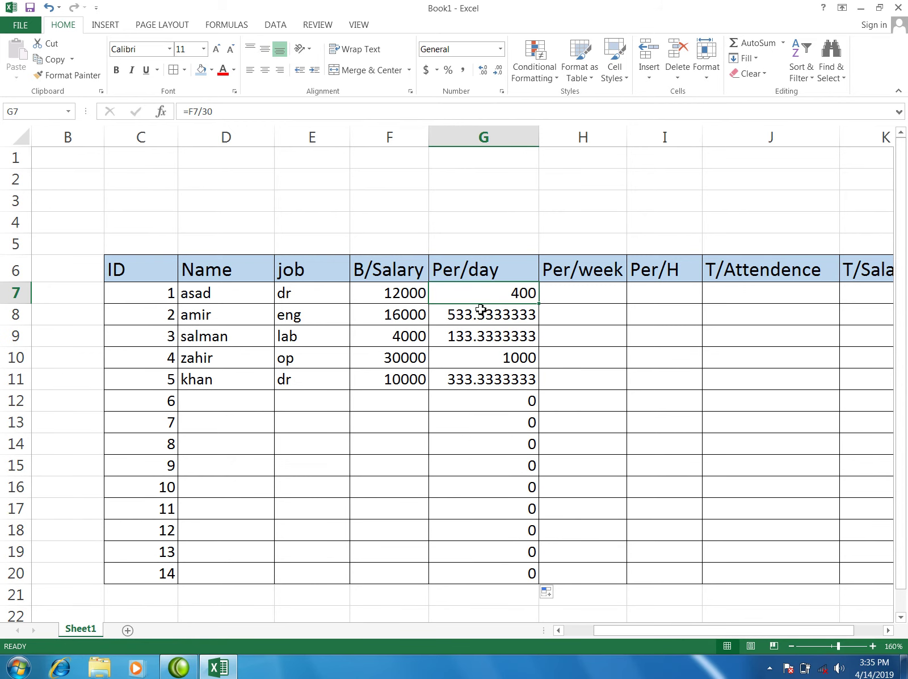
click(479, 320)
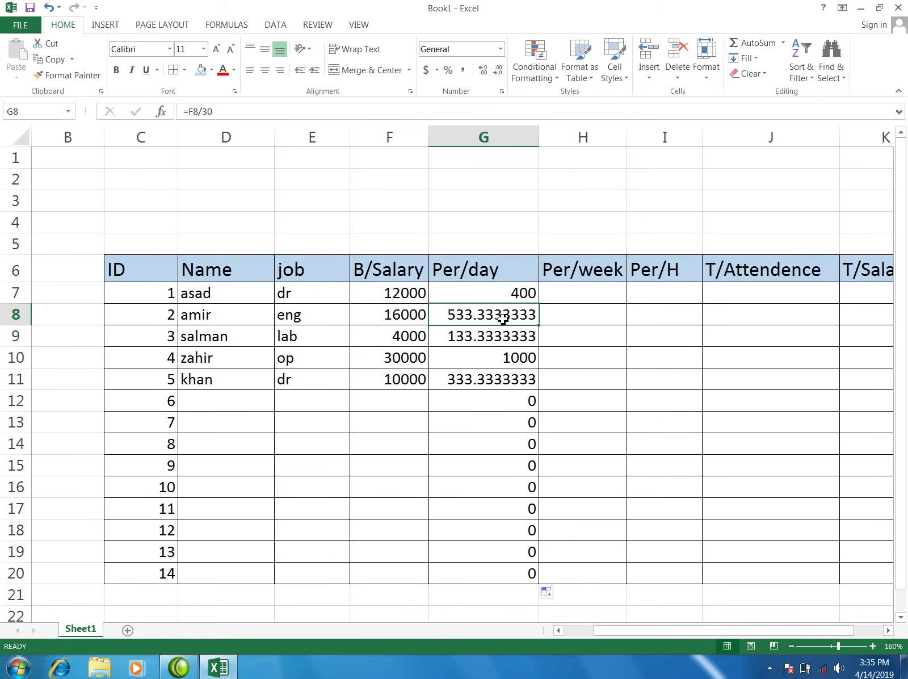
click(480, 337)
click(478, 361)
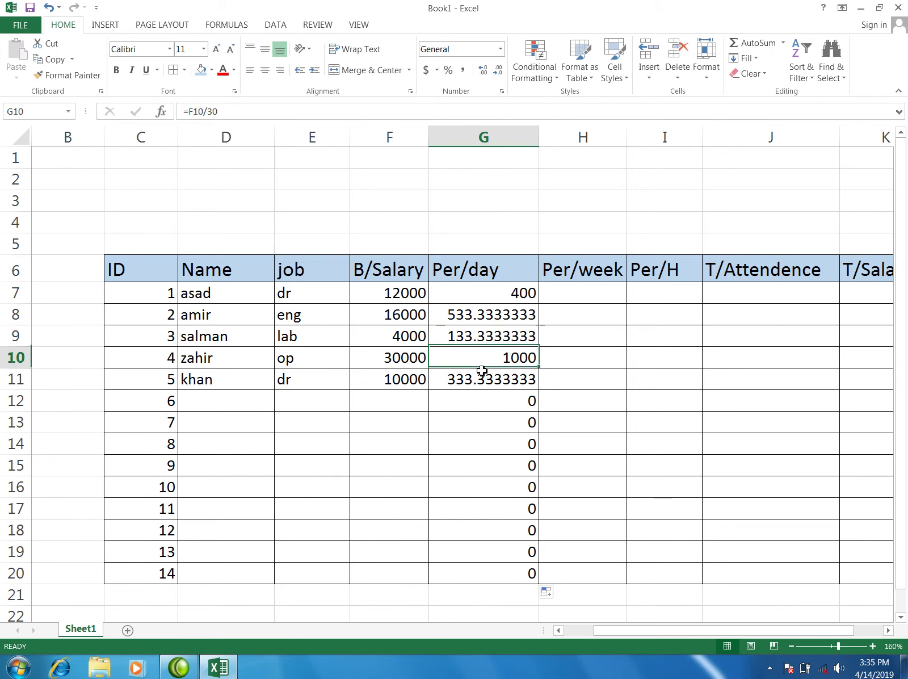
click(479, 377)
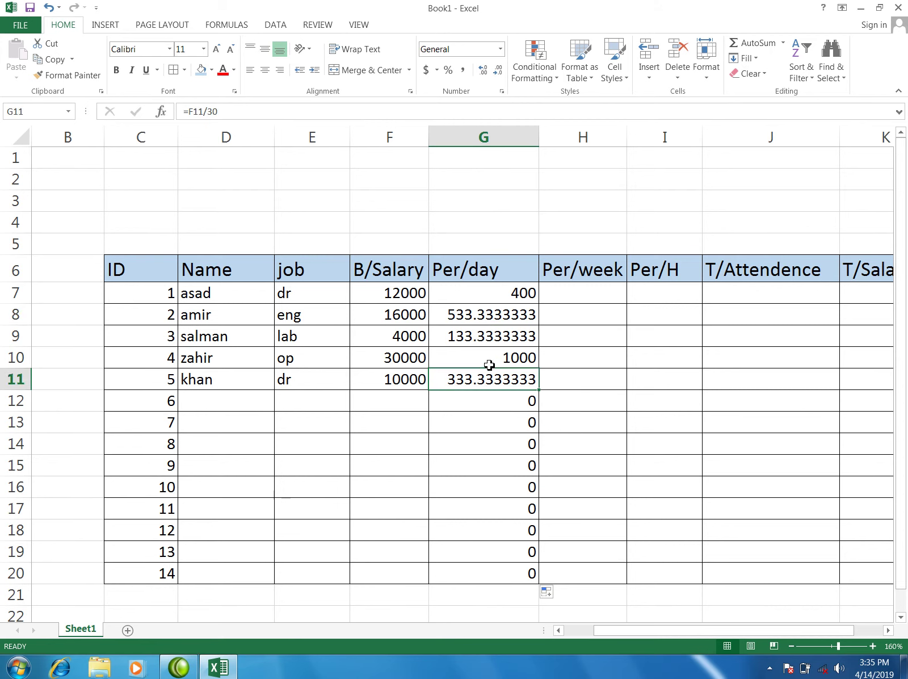
- Clear G7:G20 and enter =ROUND(F7/30,0) in G7
drag(480, 293, 485, 575)
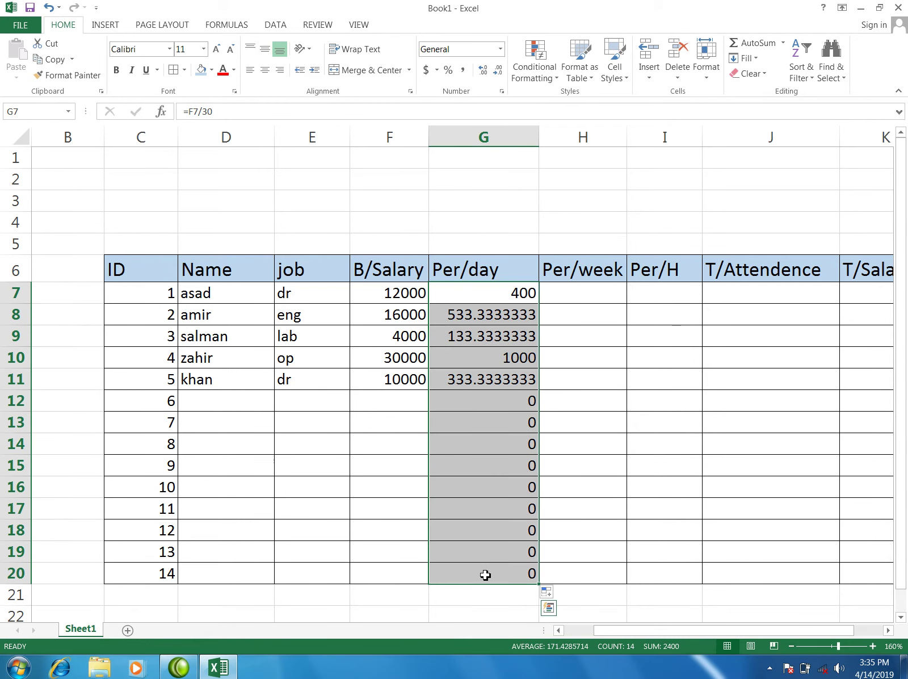
key(Delete)
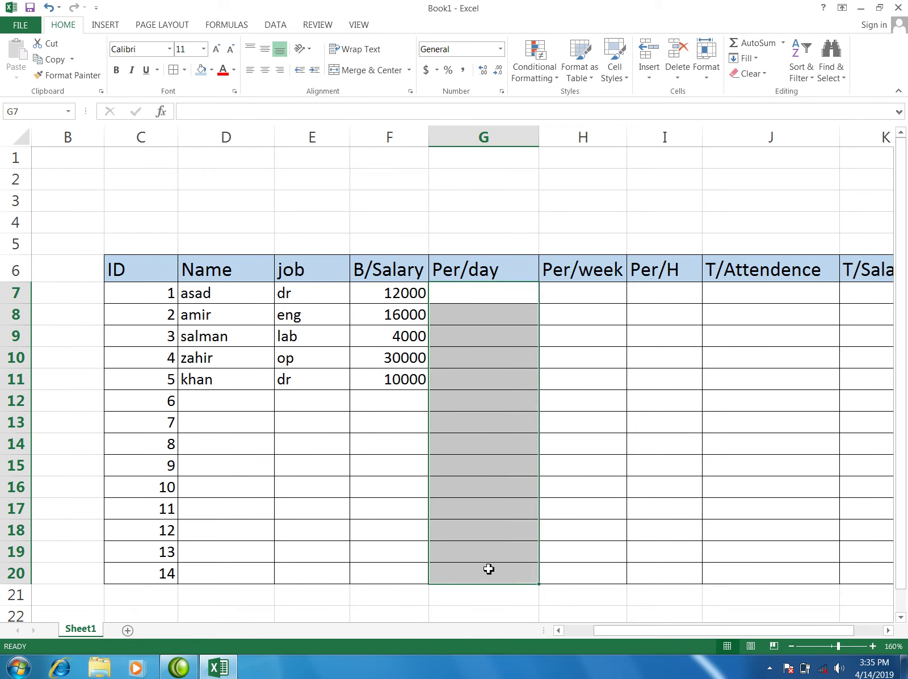
click(468, 296)
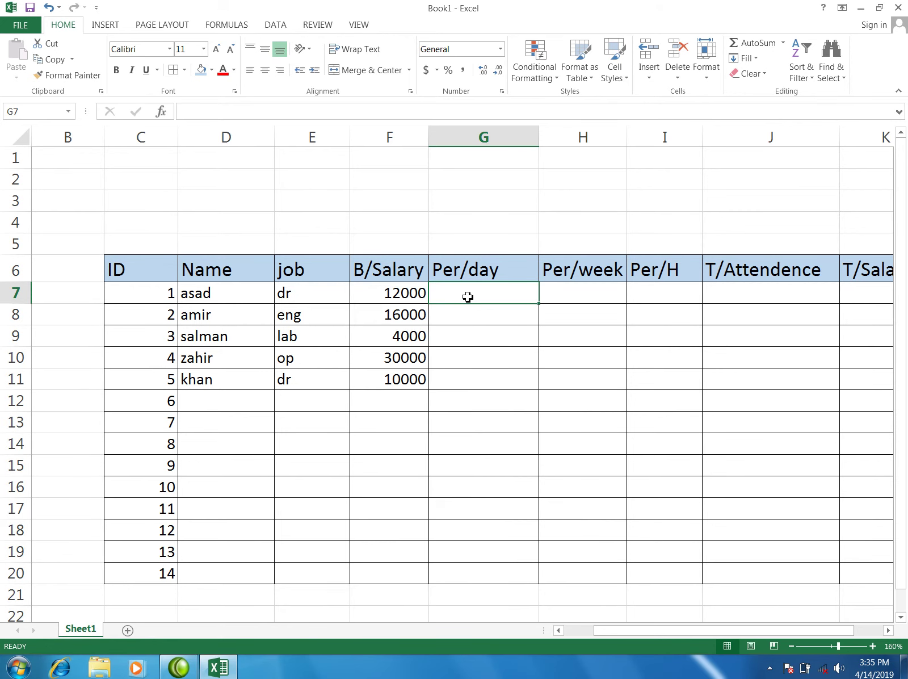
text(=r)
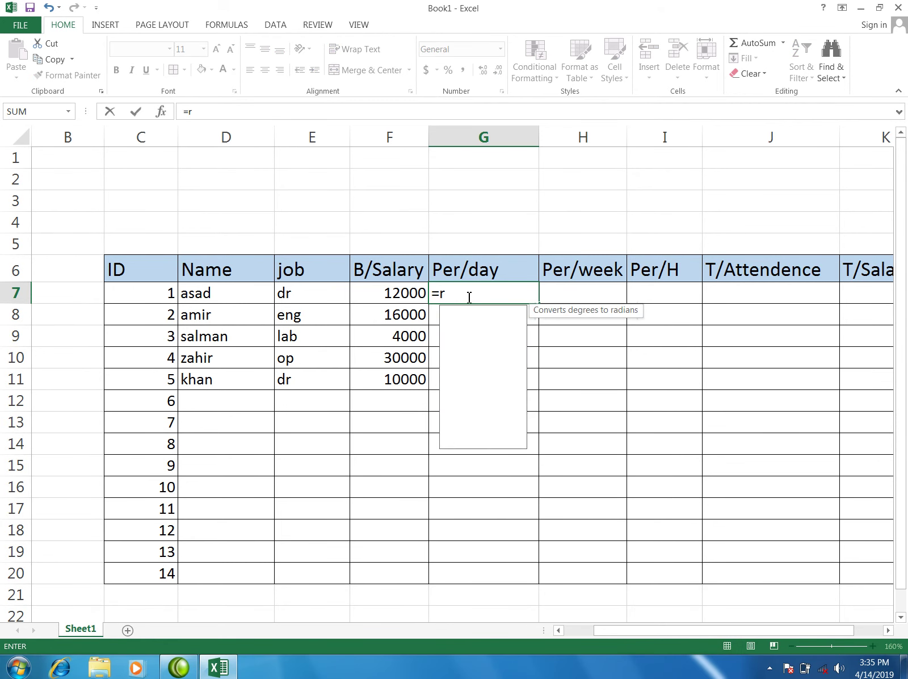
text(ound)
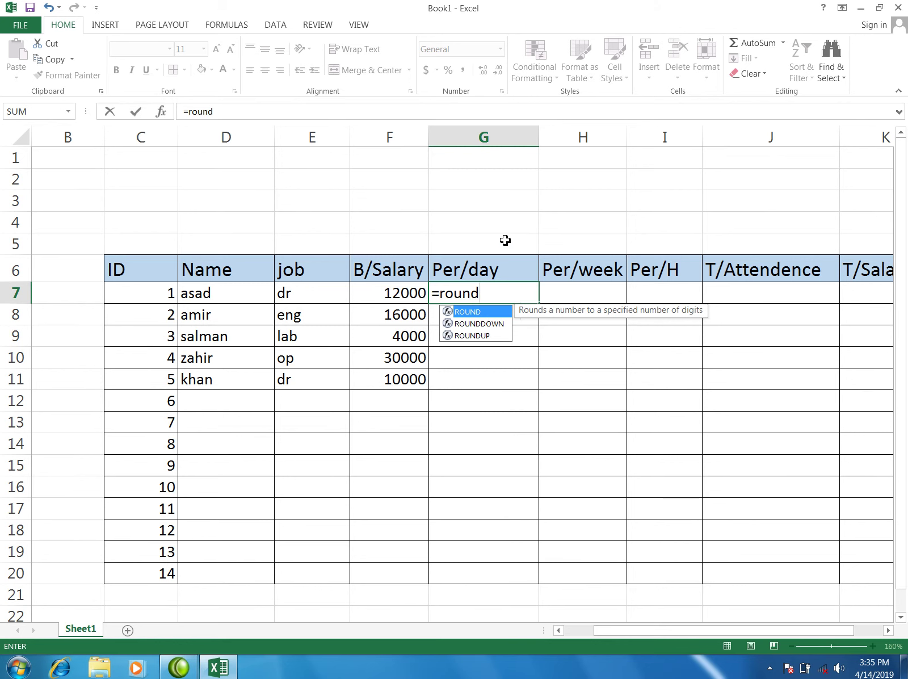
key(Tab)
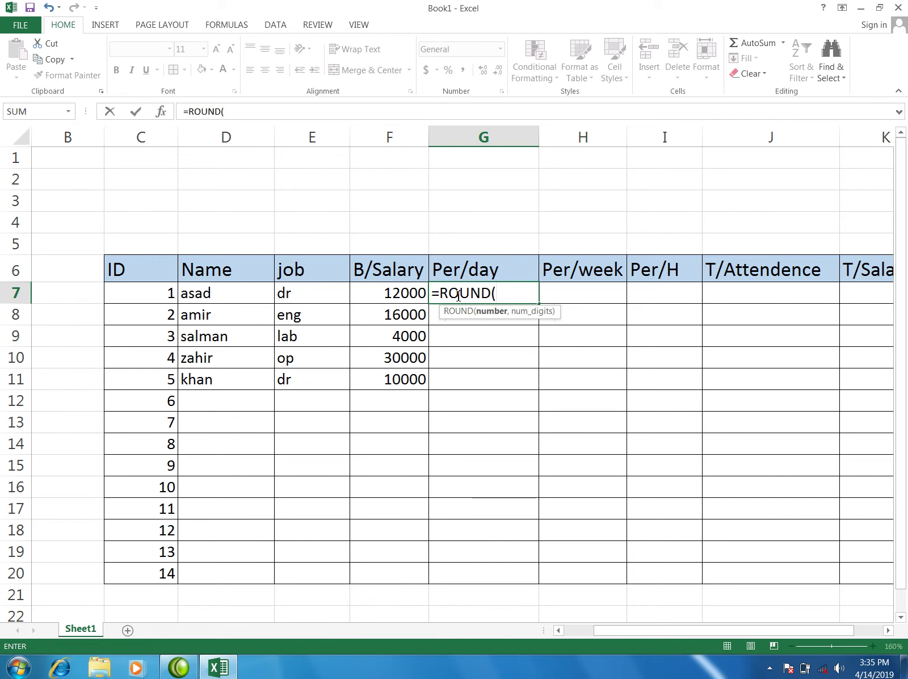
click(395, 294)
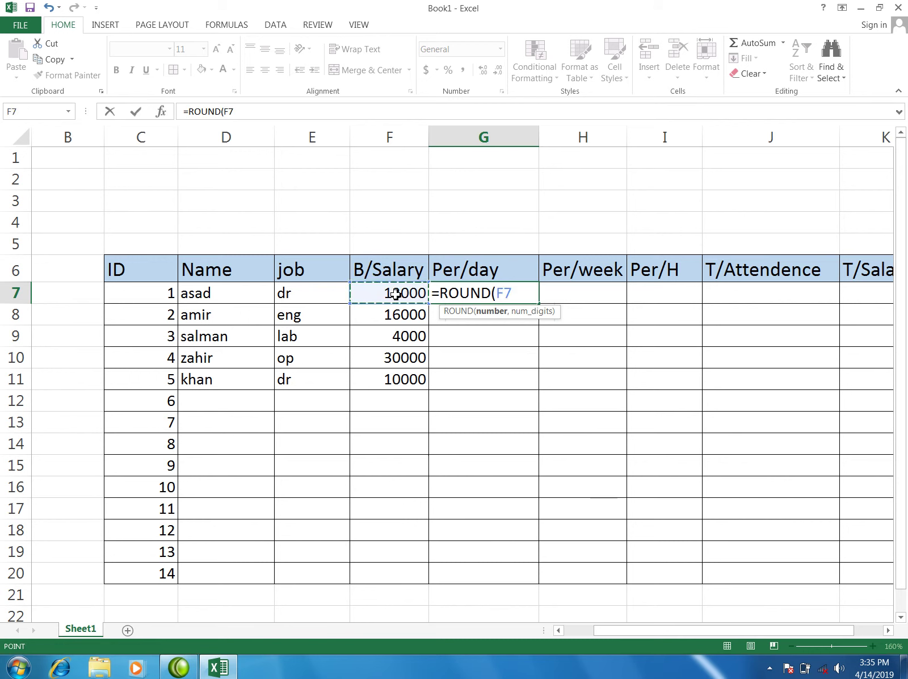
text(/3)
text(0,0)
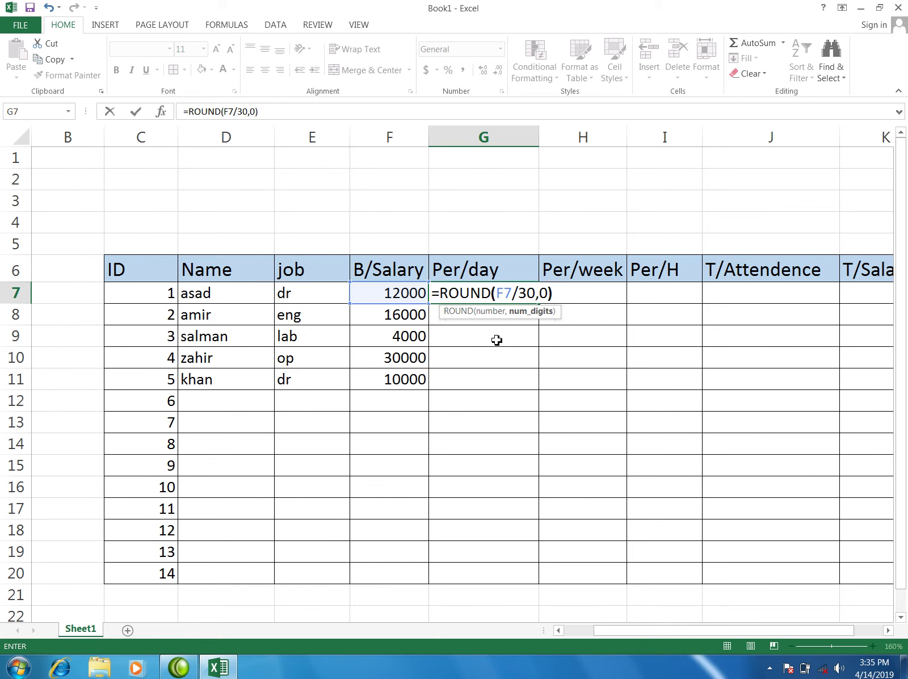
key(Return)
- Fill the rounded Per/day formula down to G20 and review G7's formula unchanged
click(494, 292)
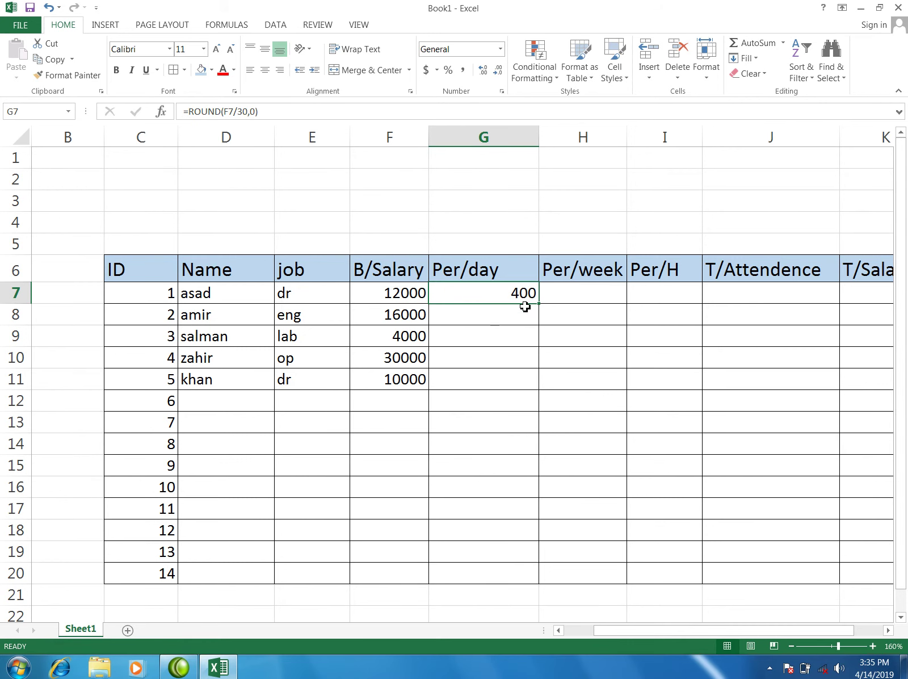
mouse_move(538, 304)
mouse_down()
mouse_move(543, 576)
mouse_move(534, 562)
mouse_up()
click(532, 359)
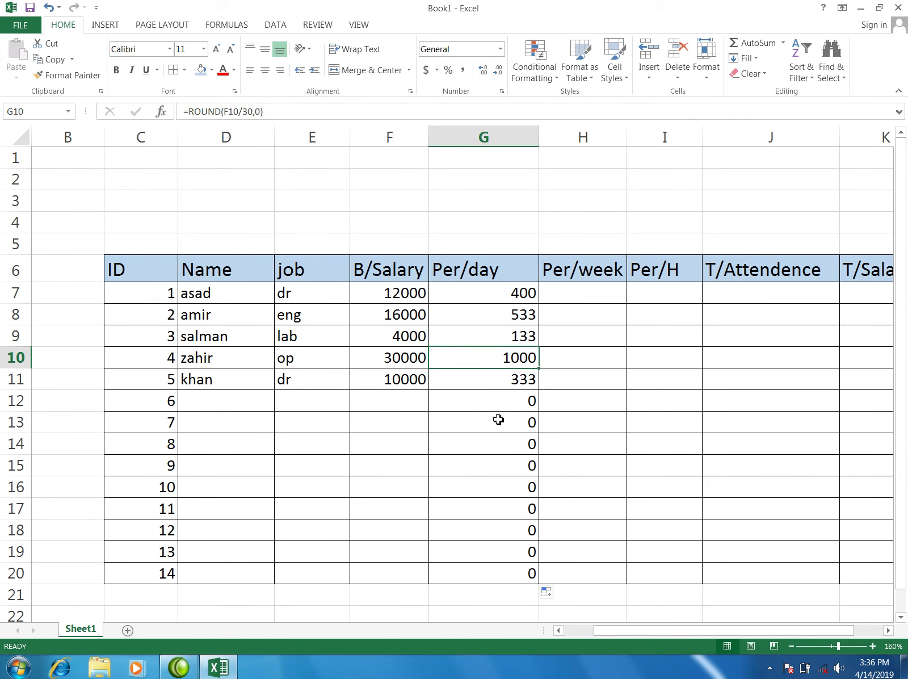
double_click(503, 295)
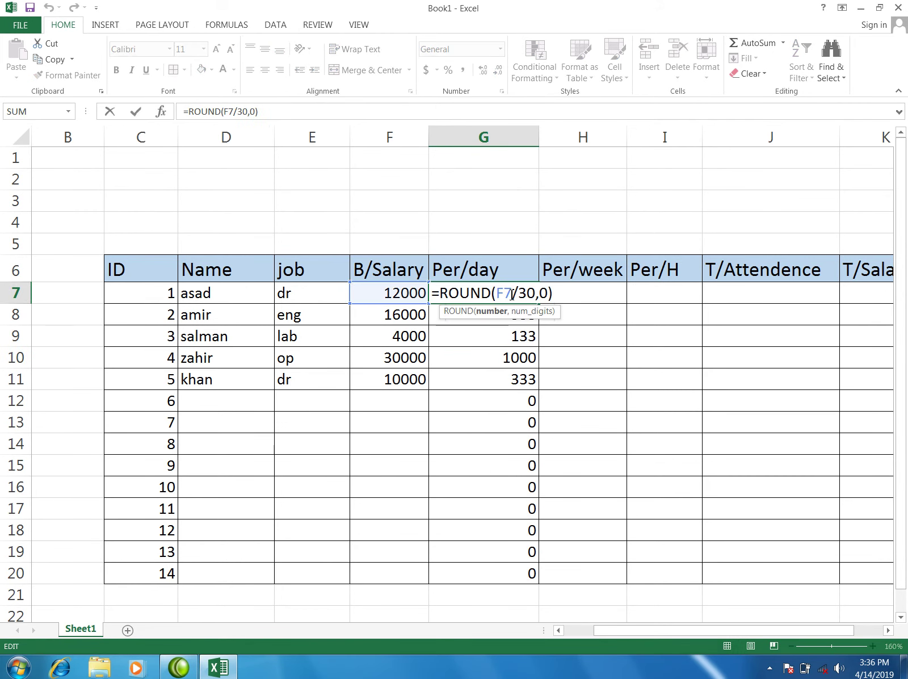
key(Escape)
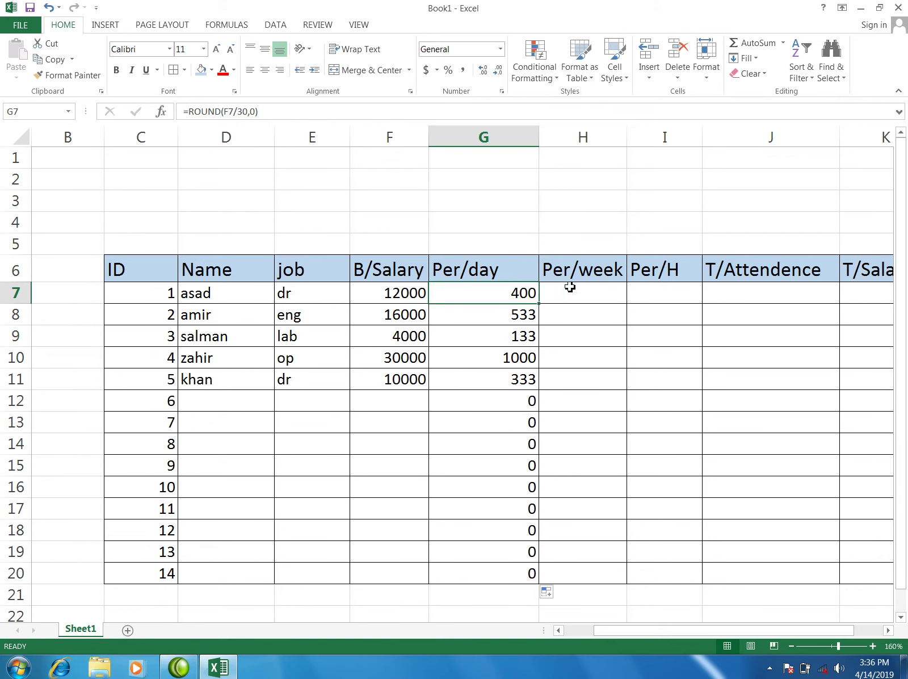
- Enter the formula =F7/4 in H7 for the first employee's weekly salary
click(573, 294)
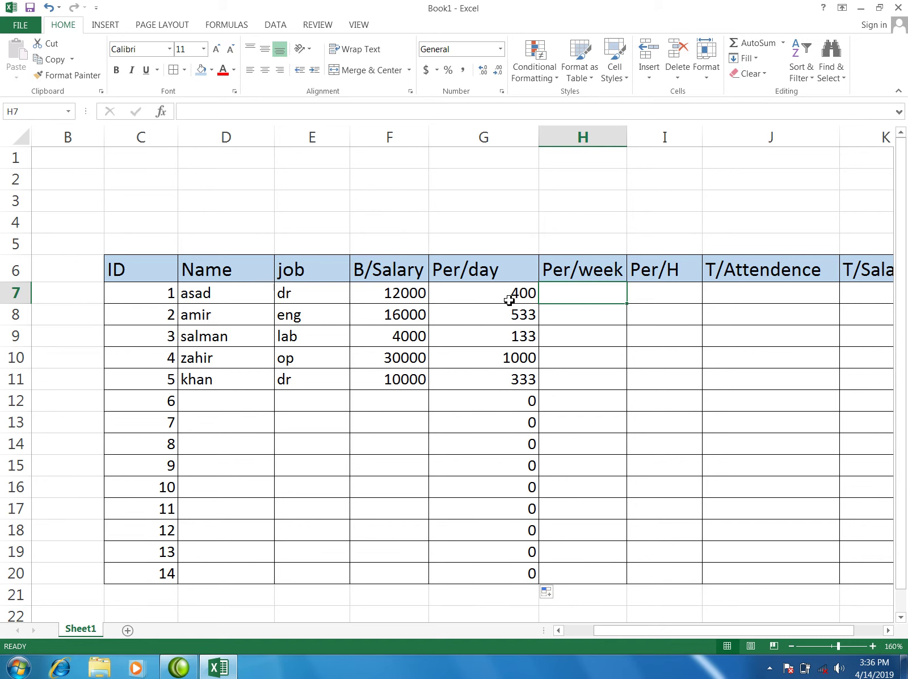
click(393, 295)
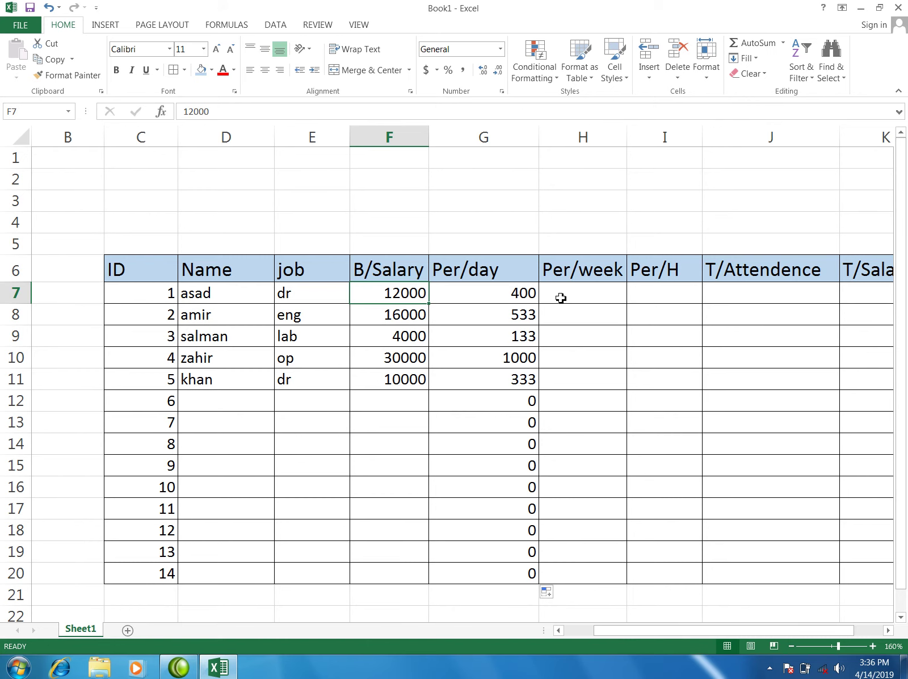
click(571, 299)
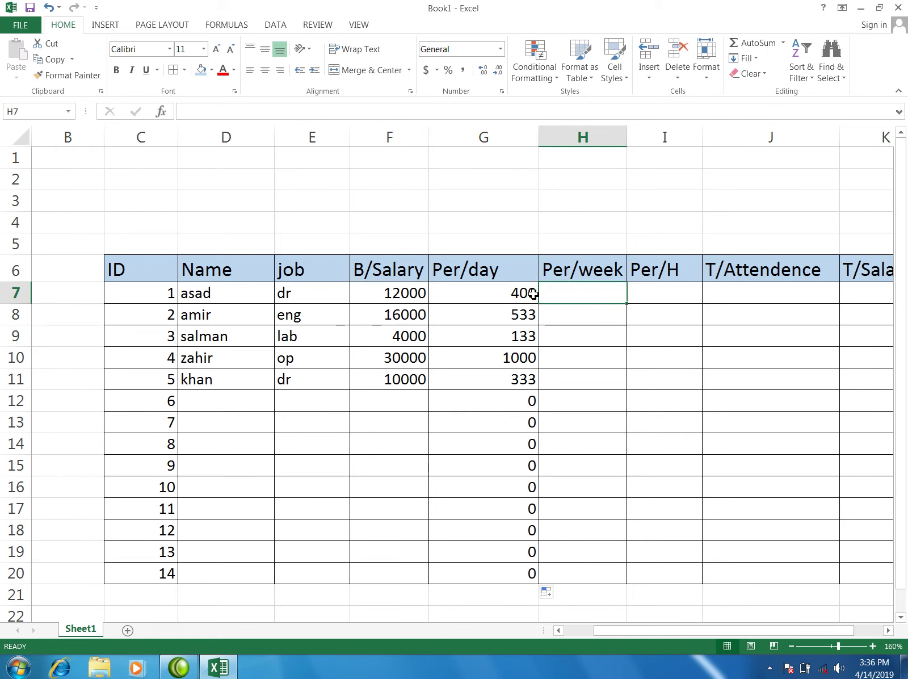
text(=)
click(416, 293)
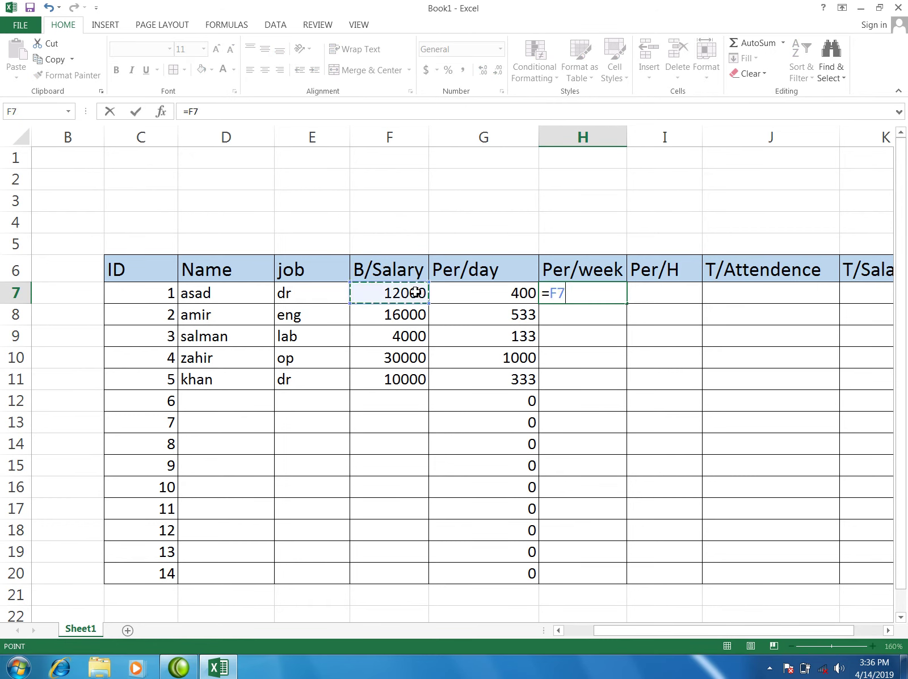
text(/)
key(Return)
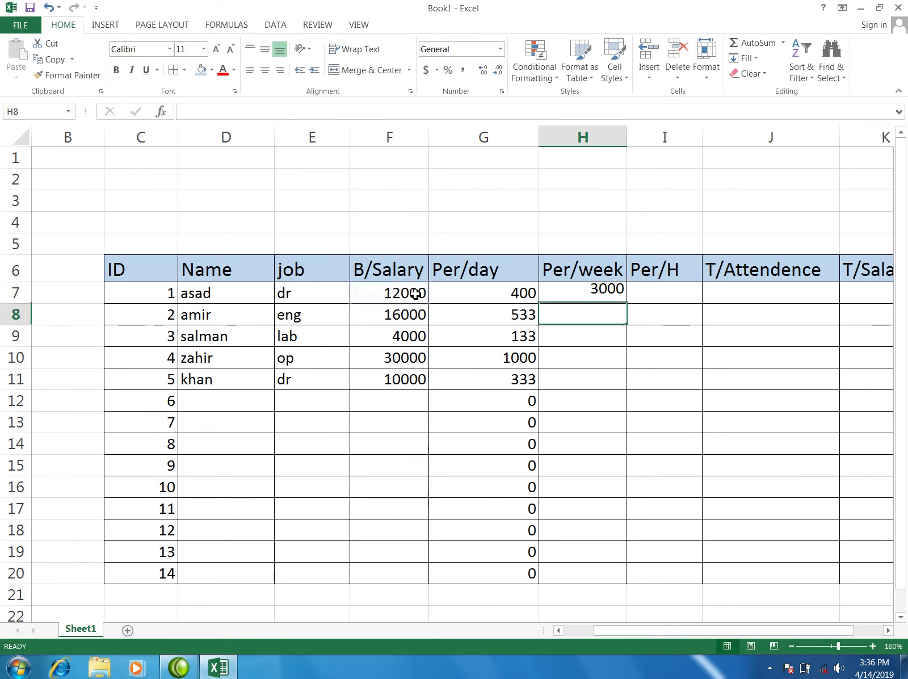
- Fill the Per/week formula down to H20, giving 3000, 4000, 1000, 7500, 2500
click(603, 292)
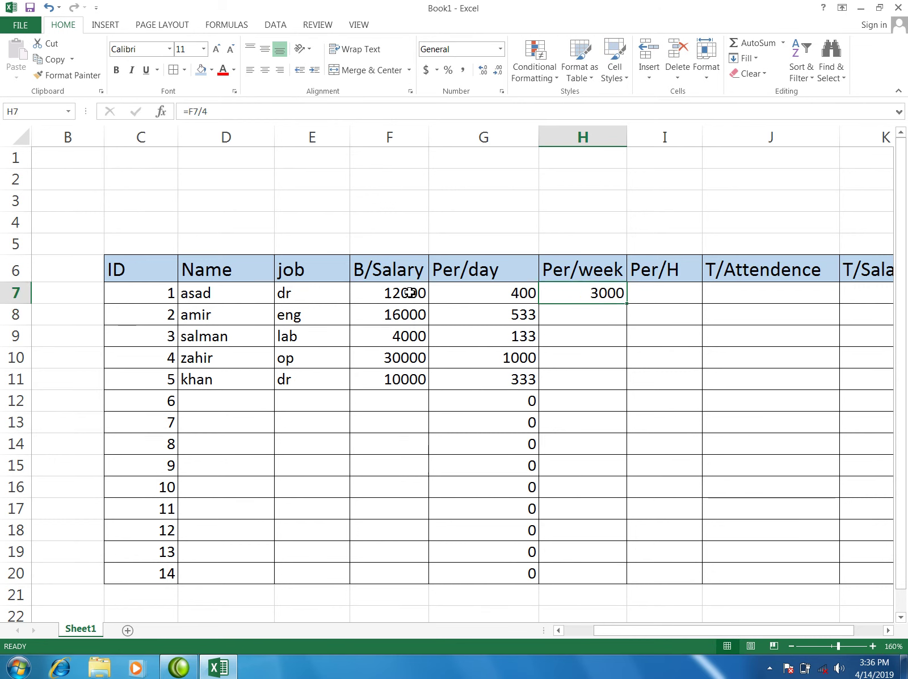
drag(626, 303, 631, 579)
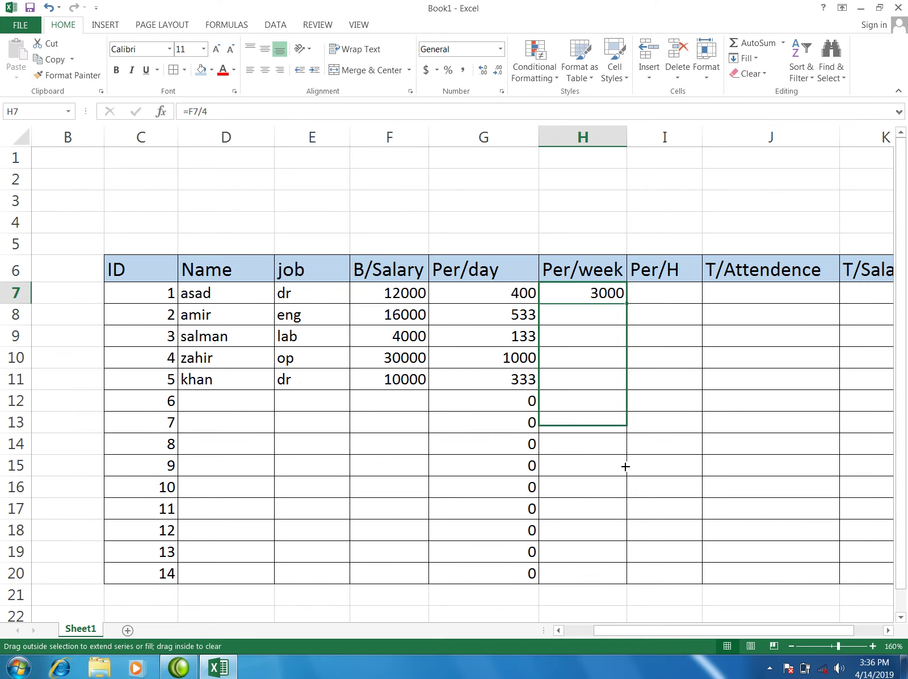
click(594, 441)
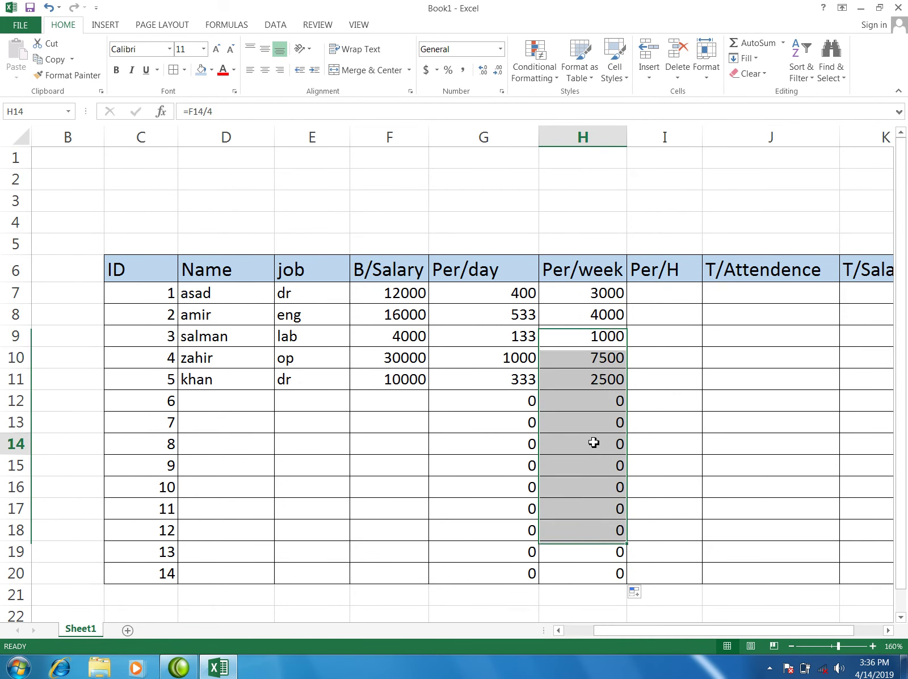
click(588, 355)
click(415, 356)
click(584, 347)
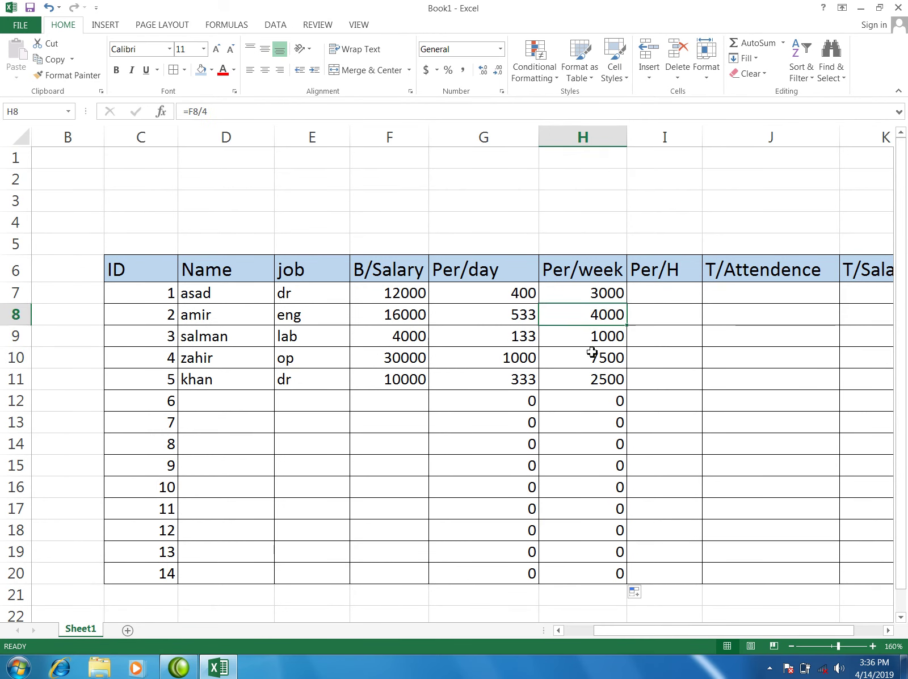
click(600, 383)
- Enter =G7/12 in I7 and fill it down to I20, starting at 33.33333
click(643, 296)
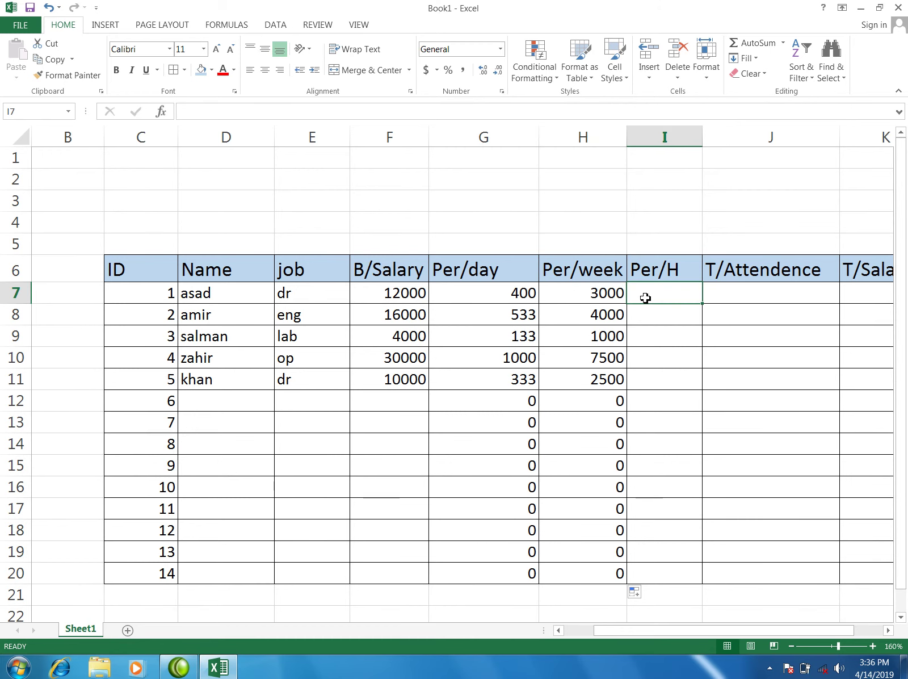
text(=)
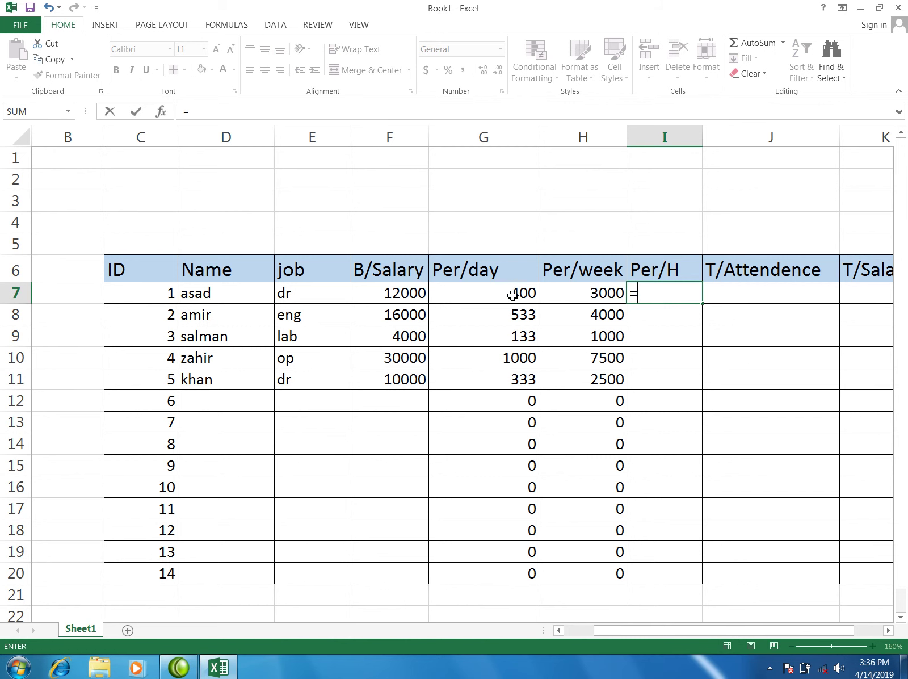
click(514, 294)
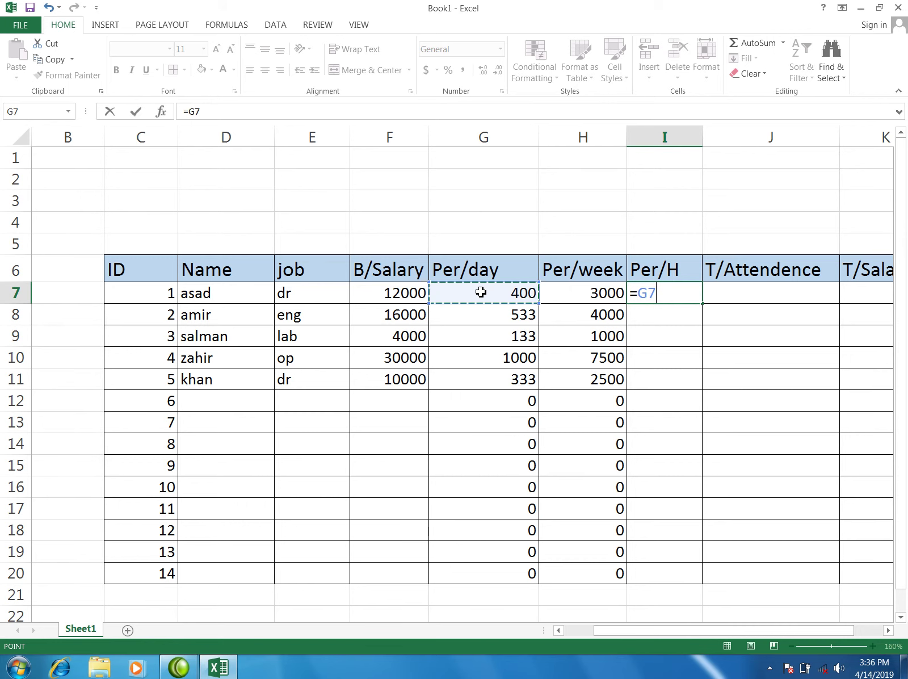
text(/)
text(12)
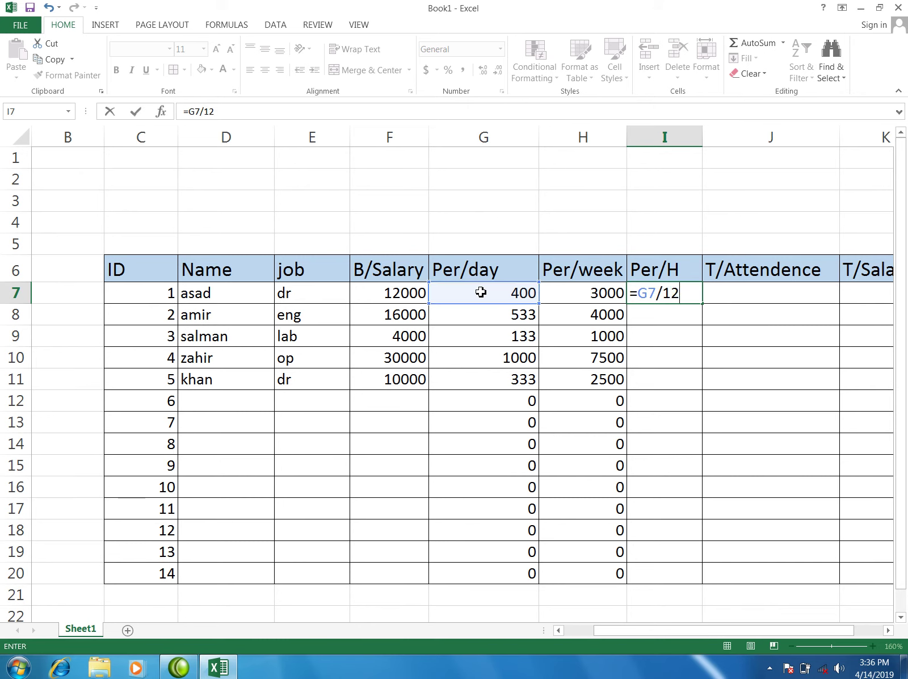
key(Return)
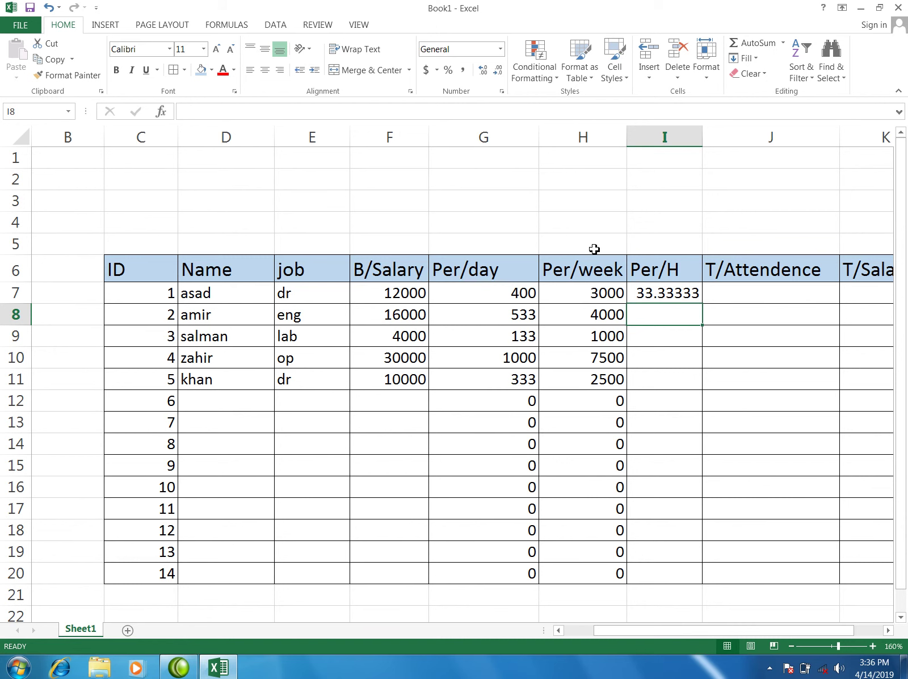
click(658, 294)
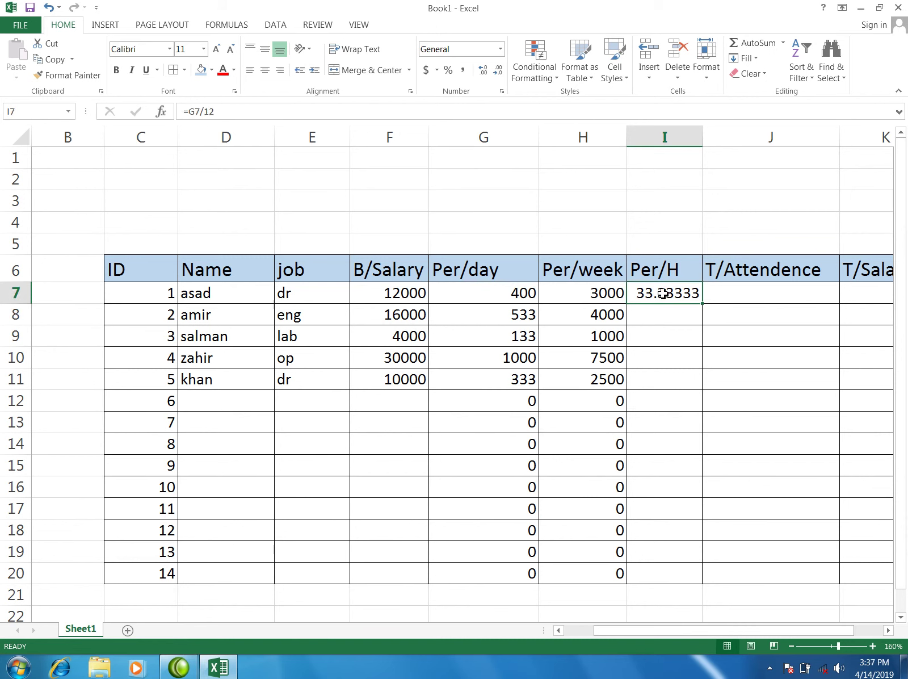
drag(703, 303, 691, 585)
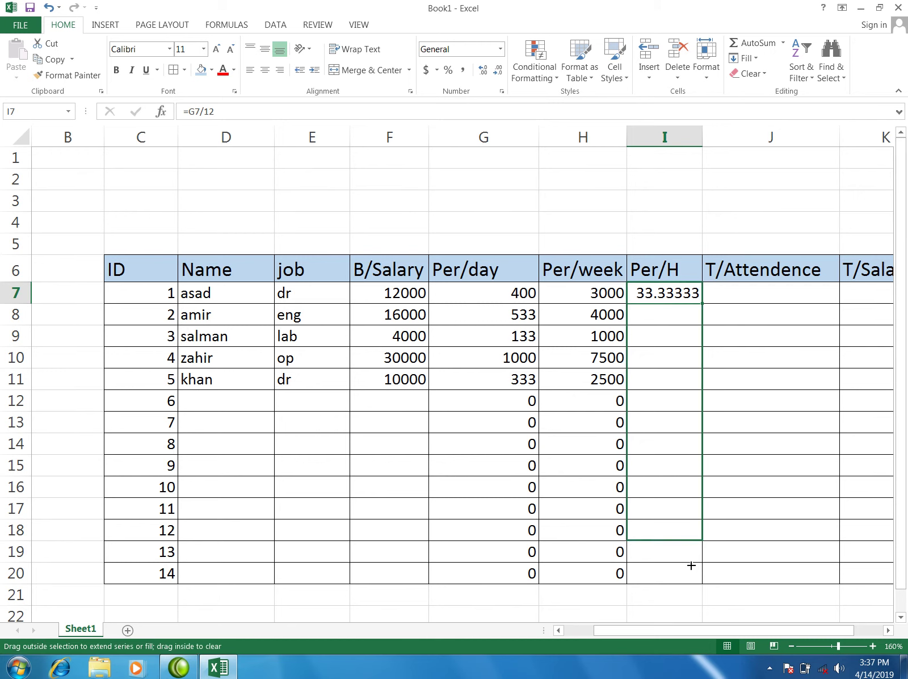
drag(694, 358, 675, 294)
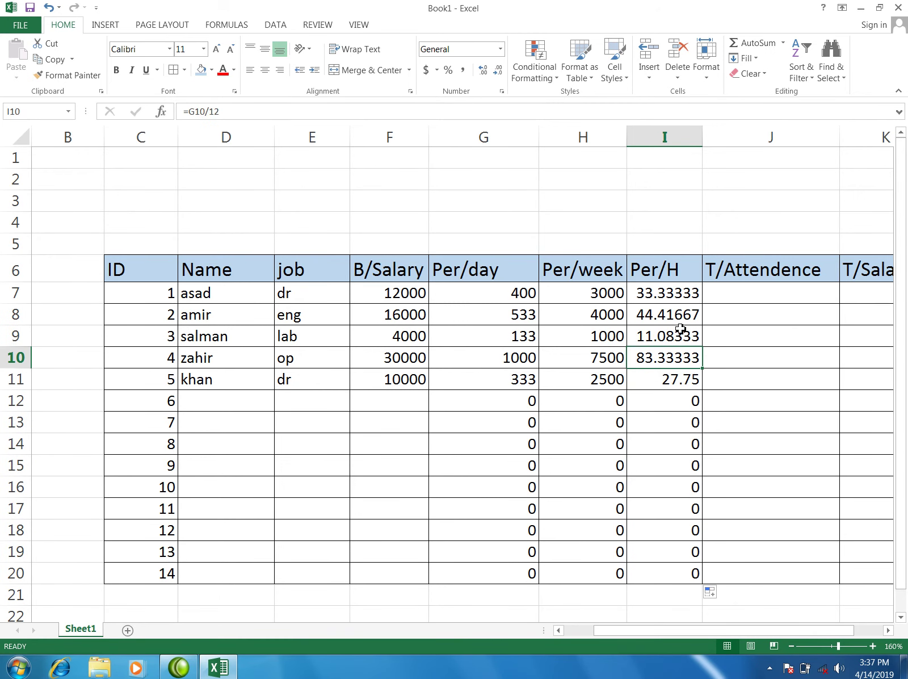
- Change I7 to =ROUND(G7/12,0) and copy it down to I20, showing 33, 44, 11, 83, 28
double_click(674, 294)
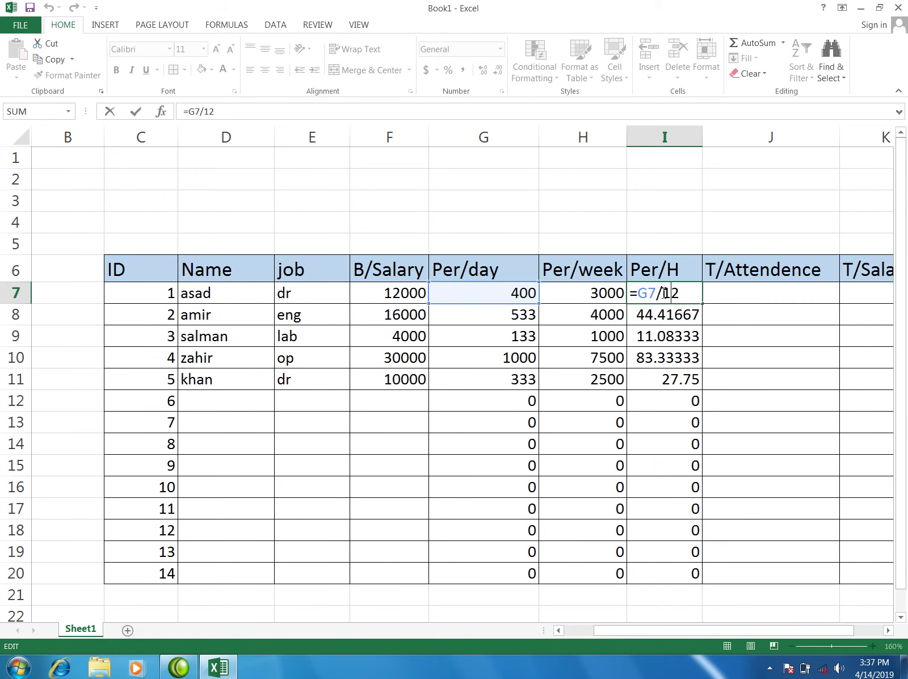
key(Escape)
double_click(641, 293)
text(roun)
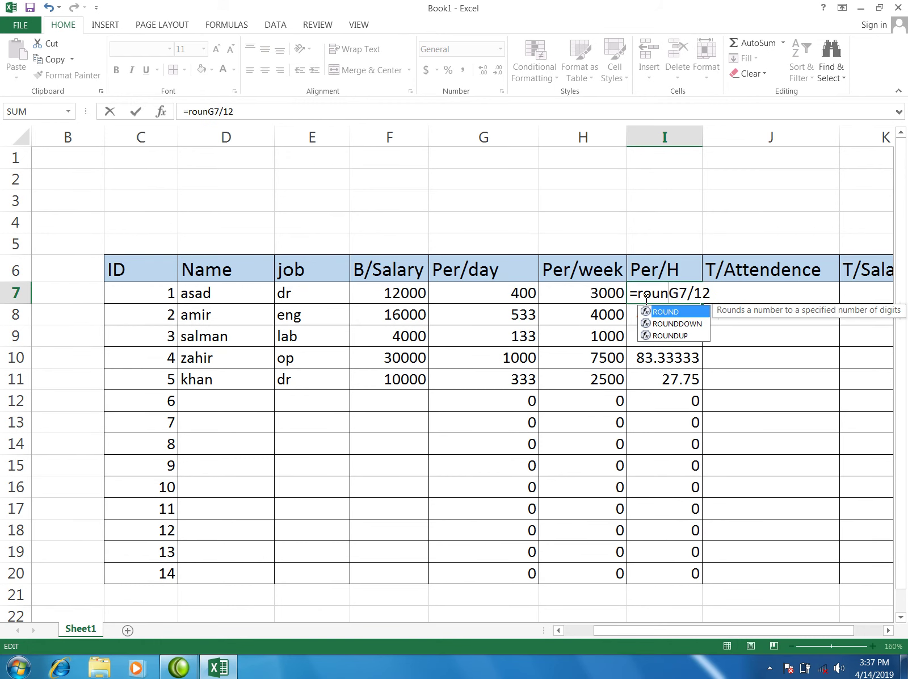
key(Tab)
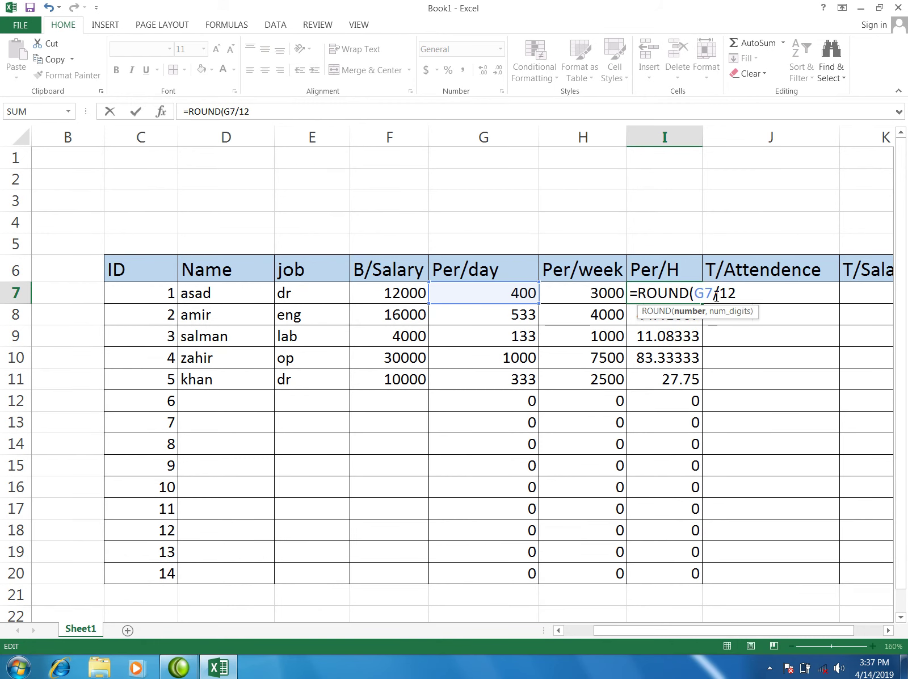
text(,)
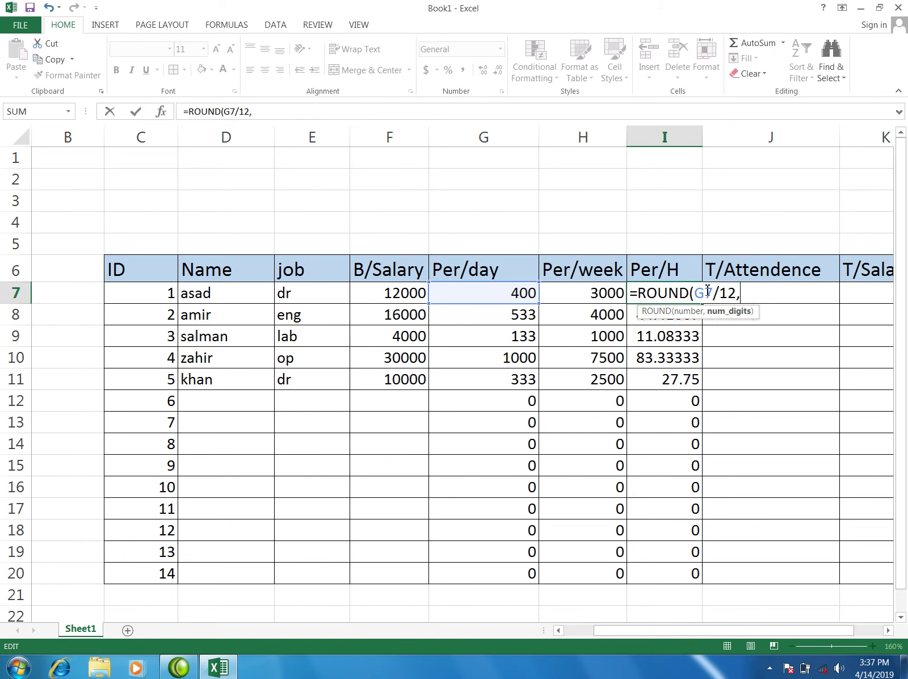
text(0)
text())
key(Return)
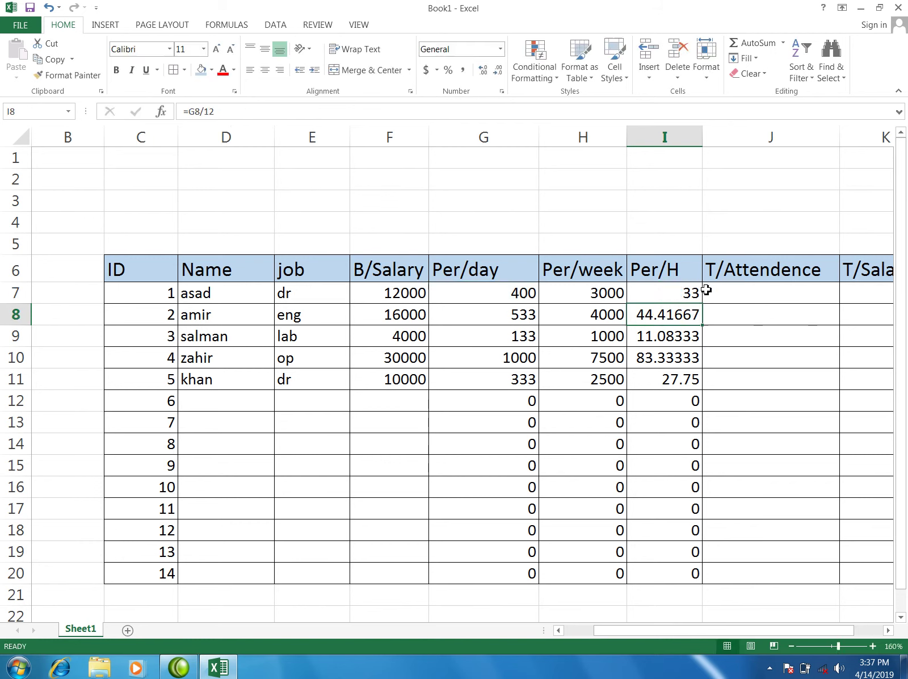
click(682, 301)
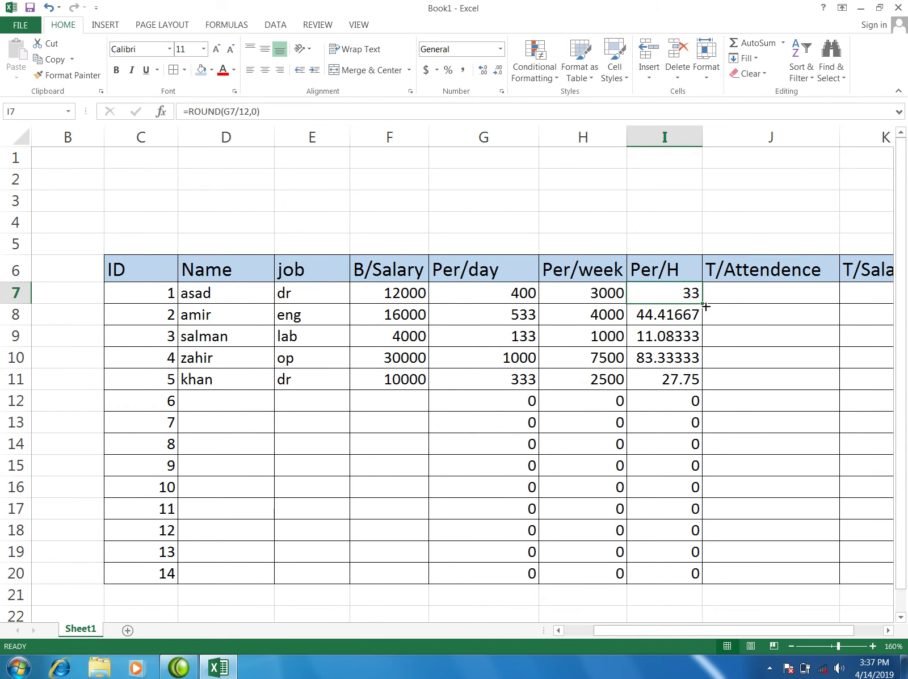
drag(704, 304, 705, 579)
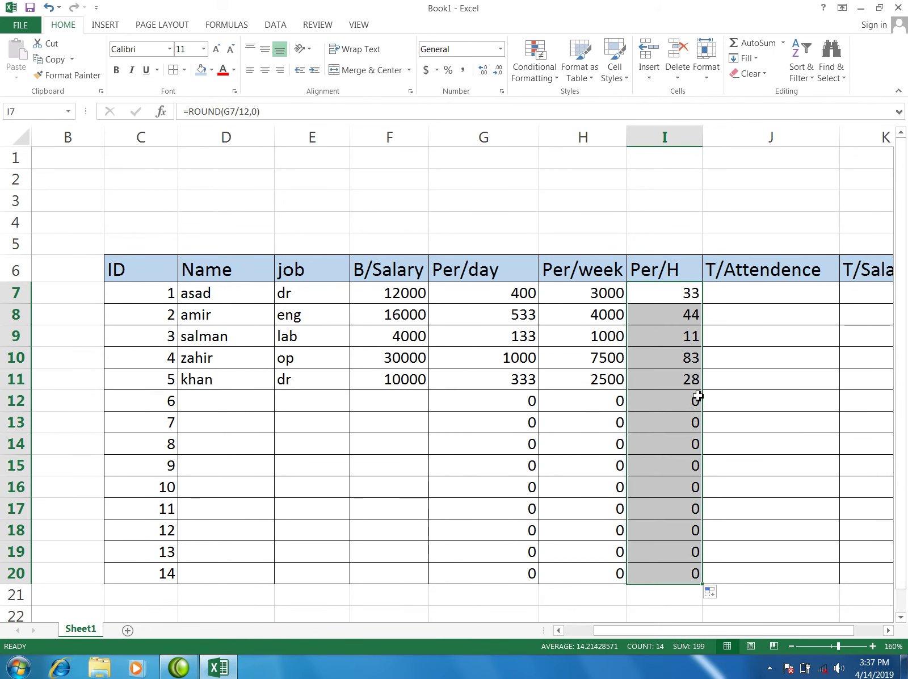
click(697, 364)
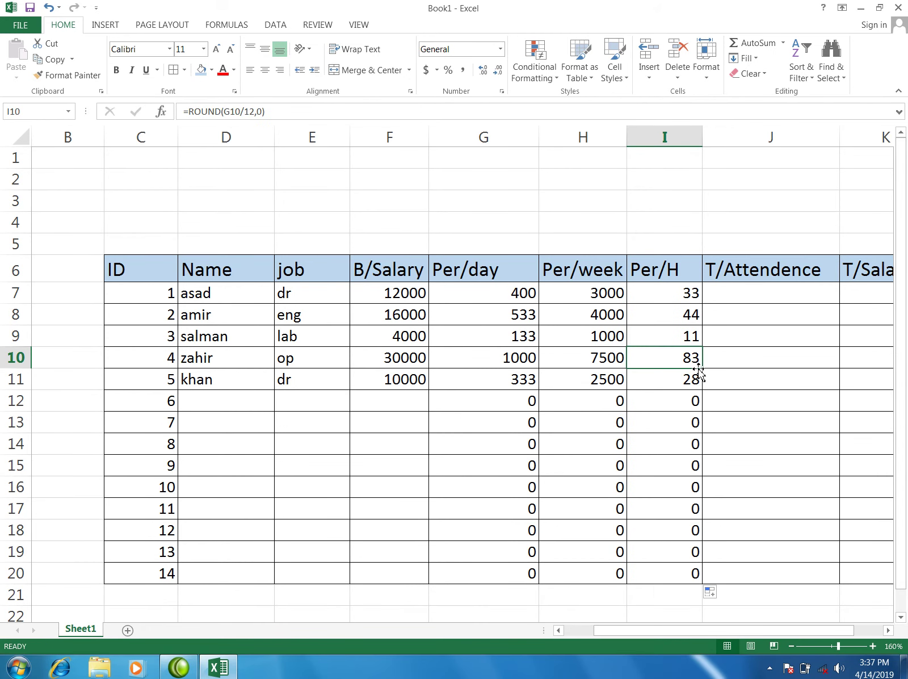
click(752, 293)
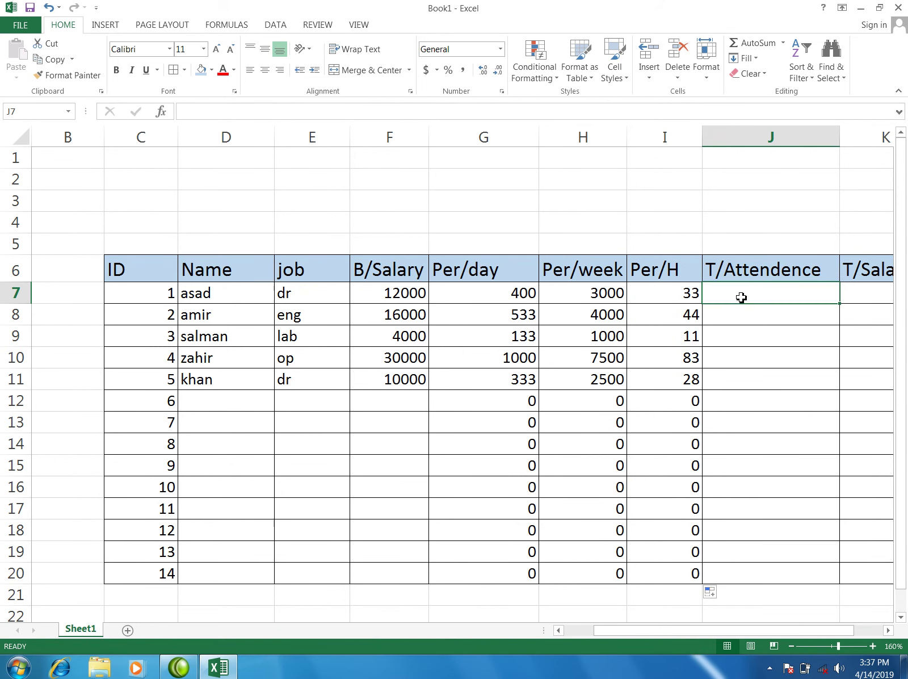
text(25)
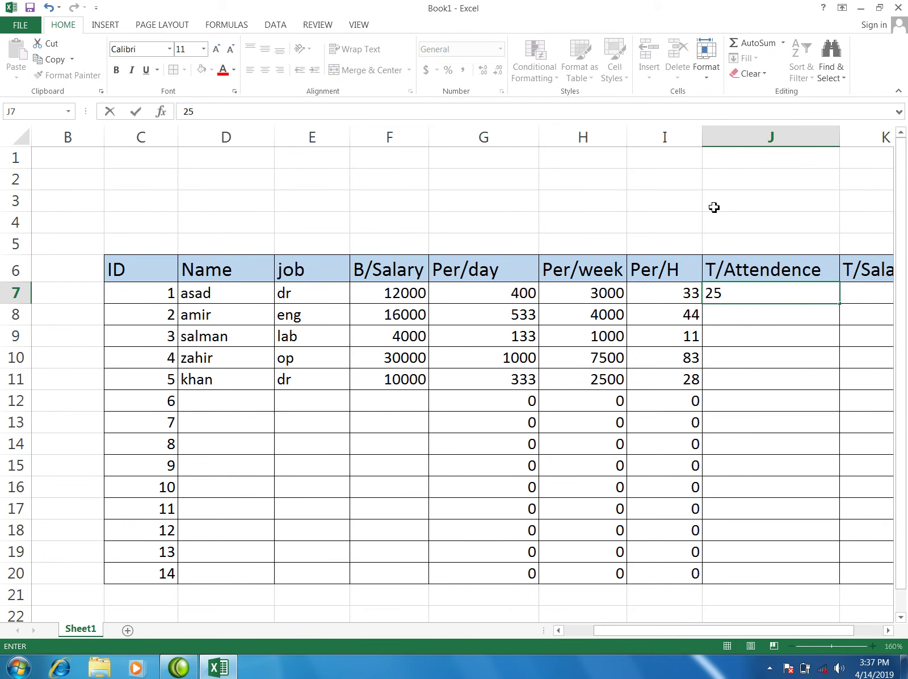
click(715, 213)
click(732, 295)
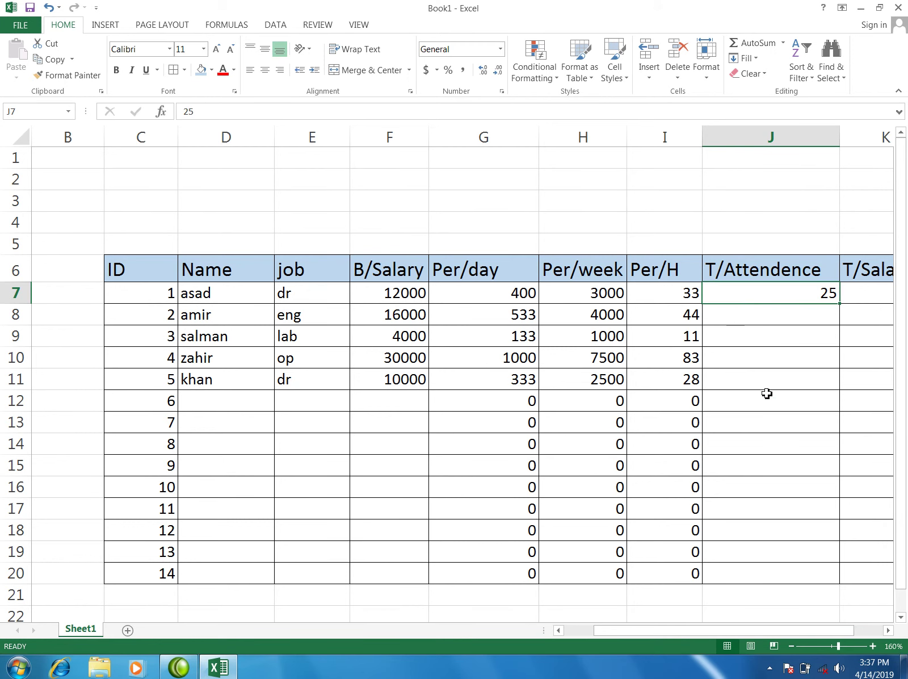
click(888, 630)
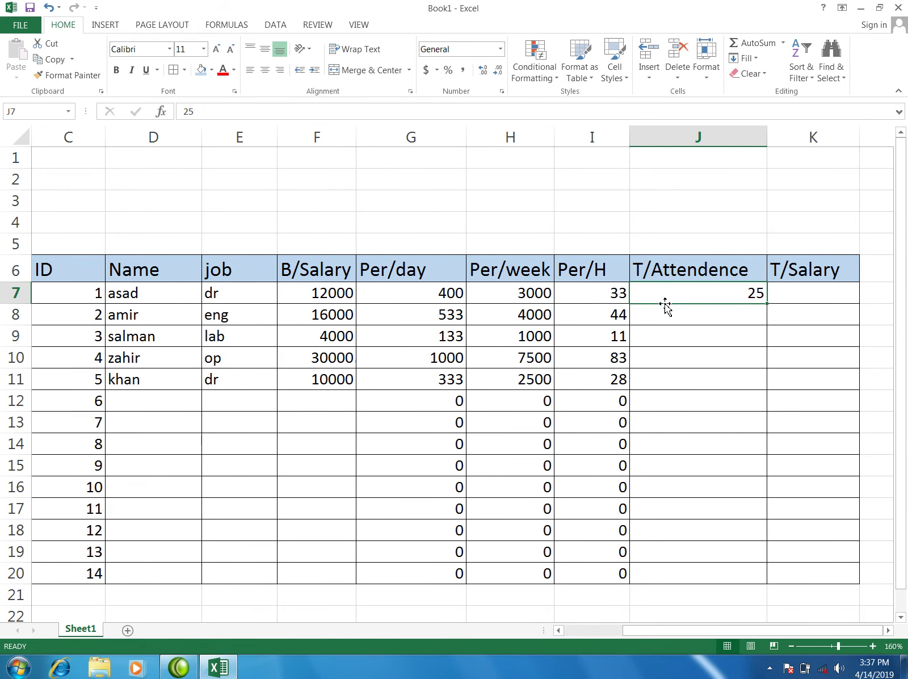
- Enter =G7*J7 in K7 and fill it down to K20, showing 10000 first
click(456, 294)
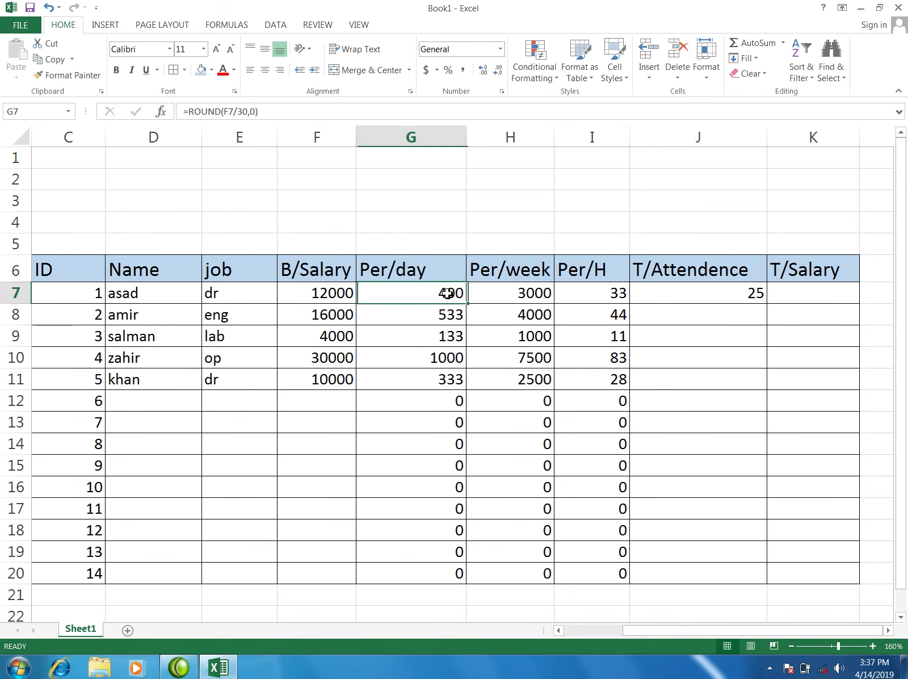
click(781, 296)
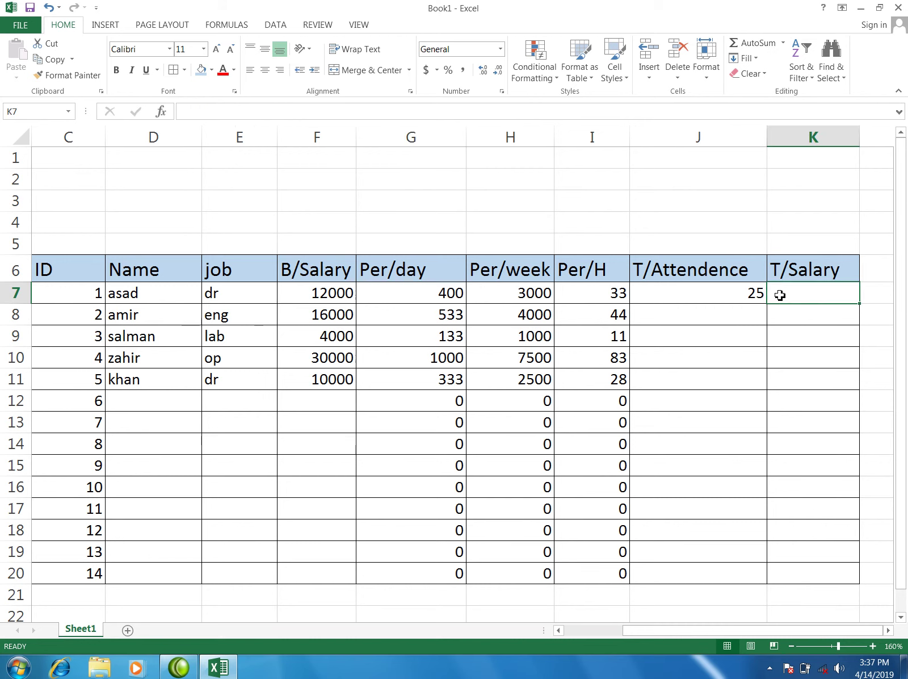
text(=)
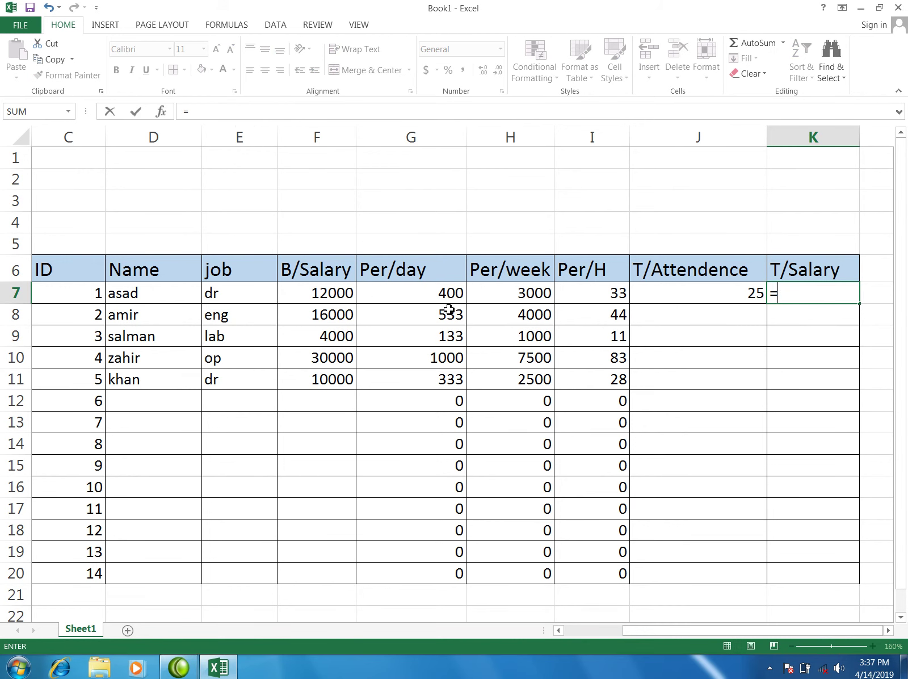
click(444, 294)
text(*)
click(646, 295)
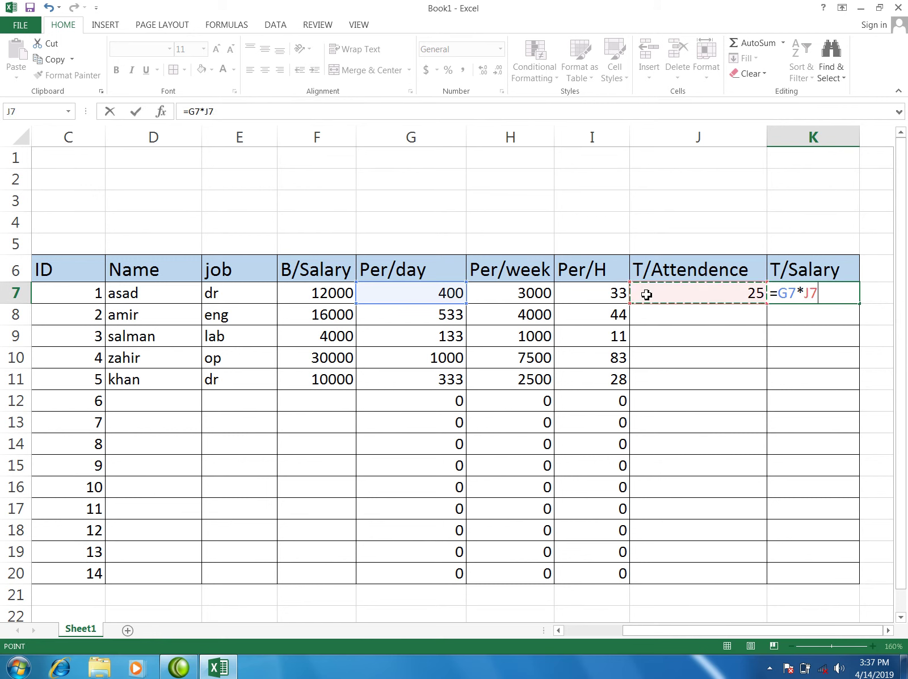
key(Return)
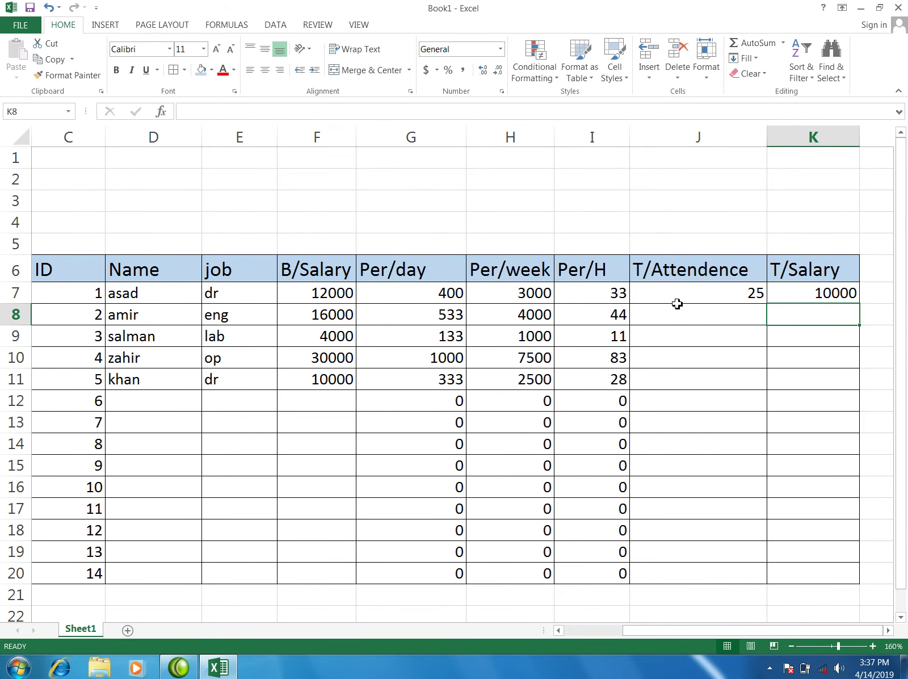
click(790, 298)
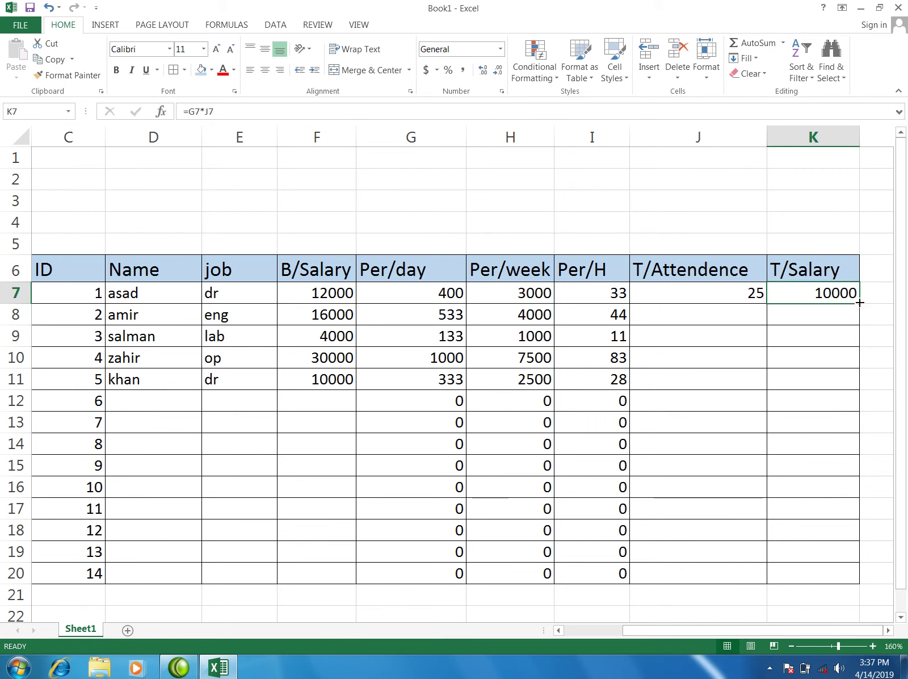
drag(859, 303, 863, 580)
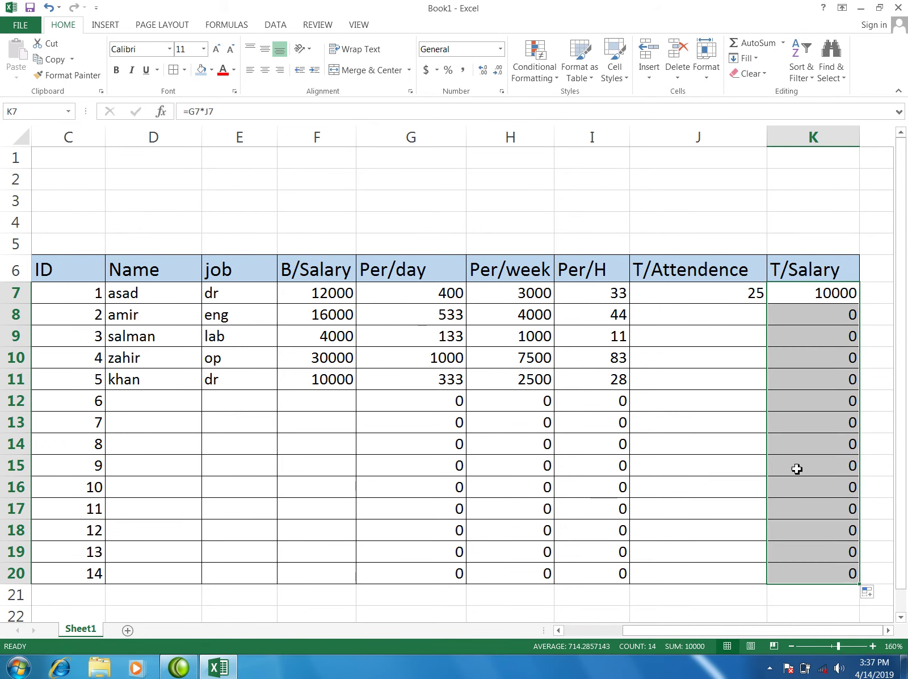
- Enter an attendance of 12 in J8 to test the T/Salary result
click(703, 317)
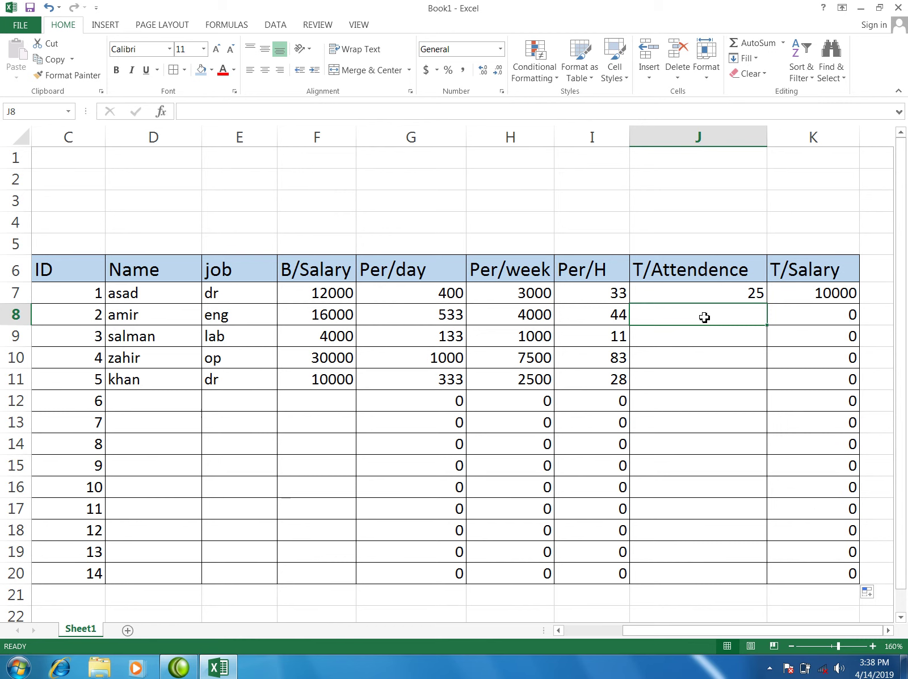
text(12)
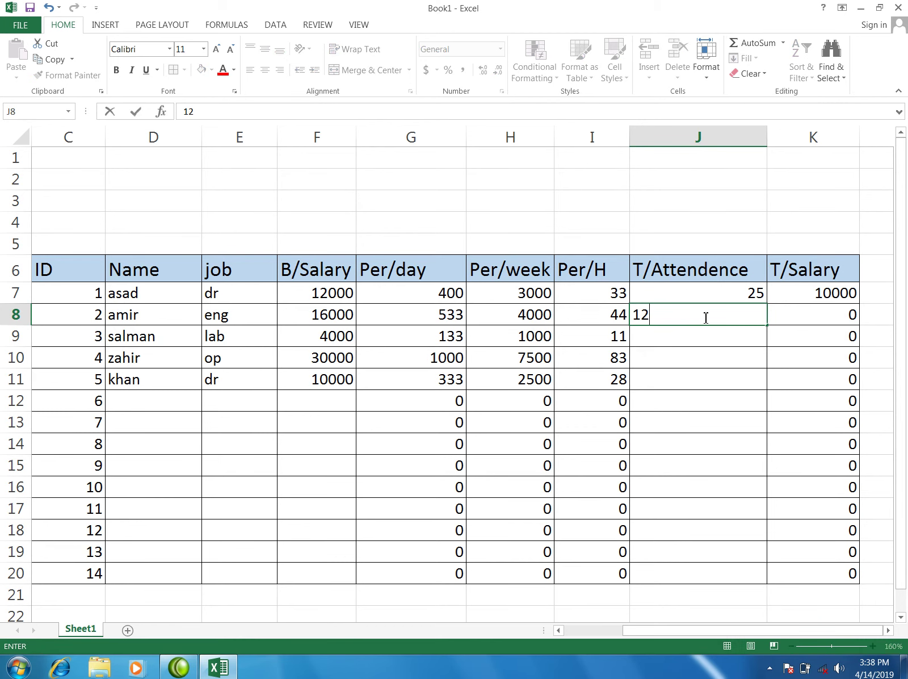
click(670, 221)
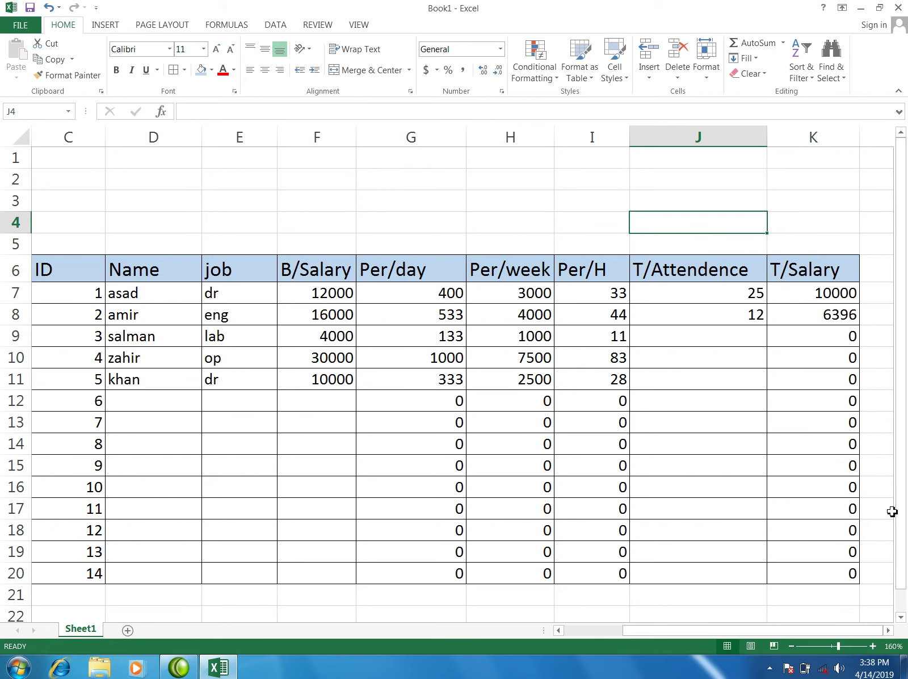
click(746, 334)
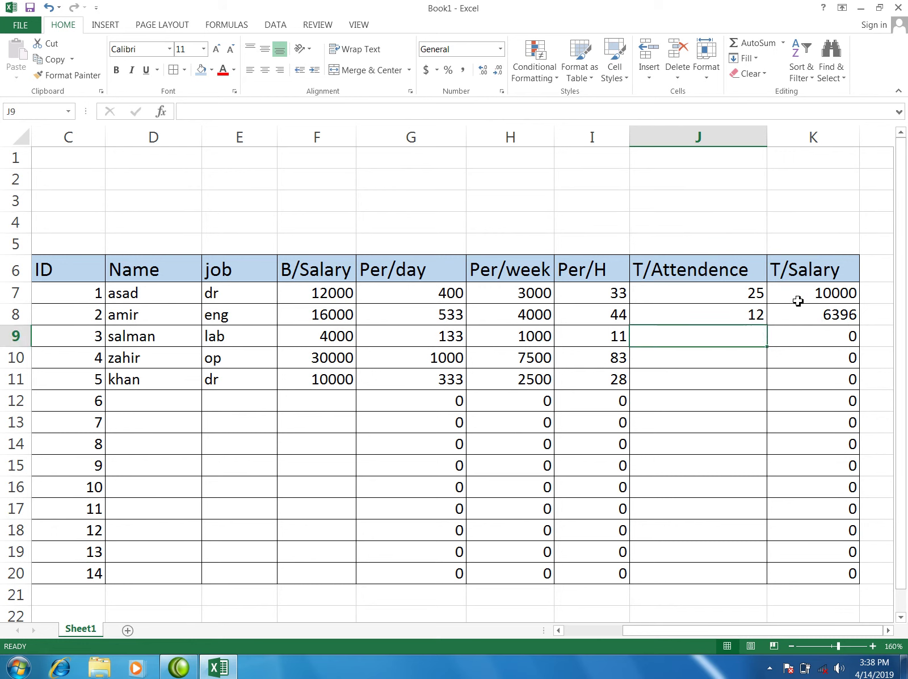
click(875, 226)
click(709, 315)
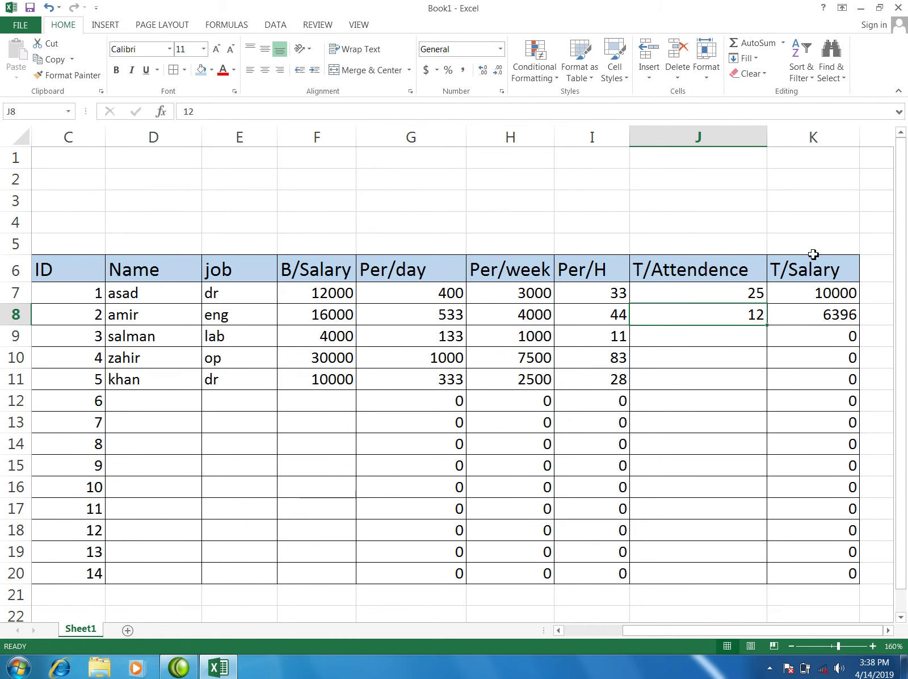
- Clear the T/Attendence values in J7:J20 so every T/Salary shows 0
drag(717, 294, 720, 582)
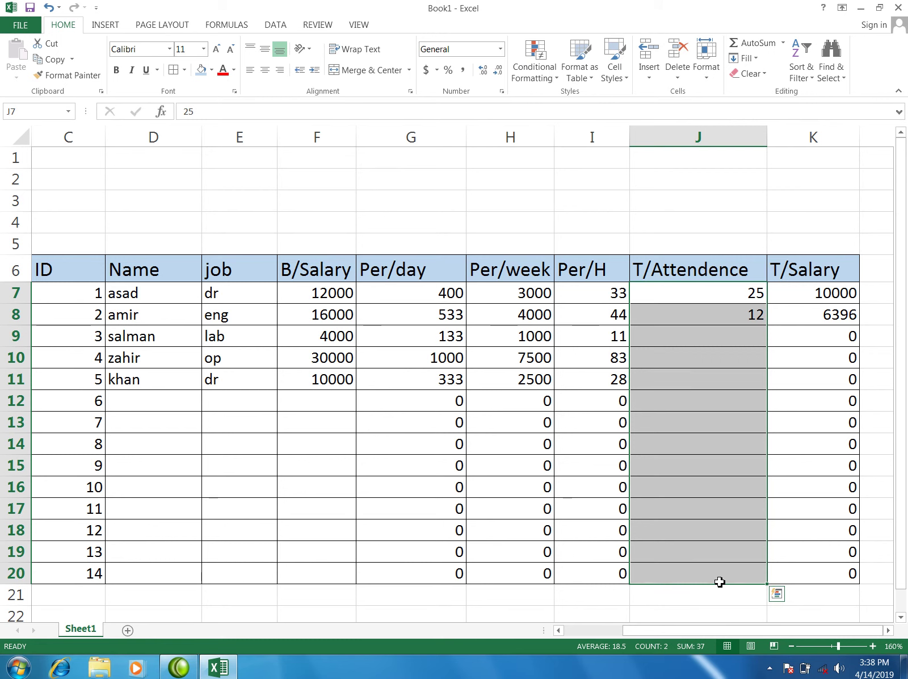
key(Delete)
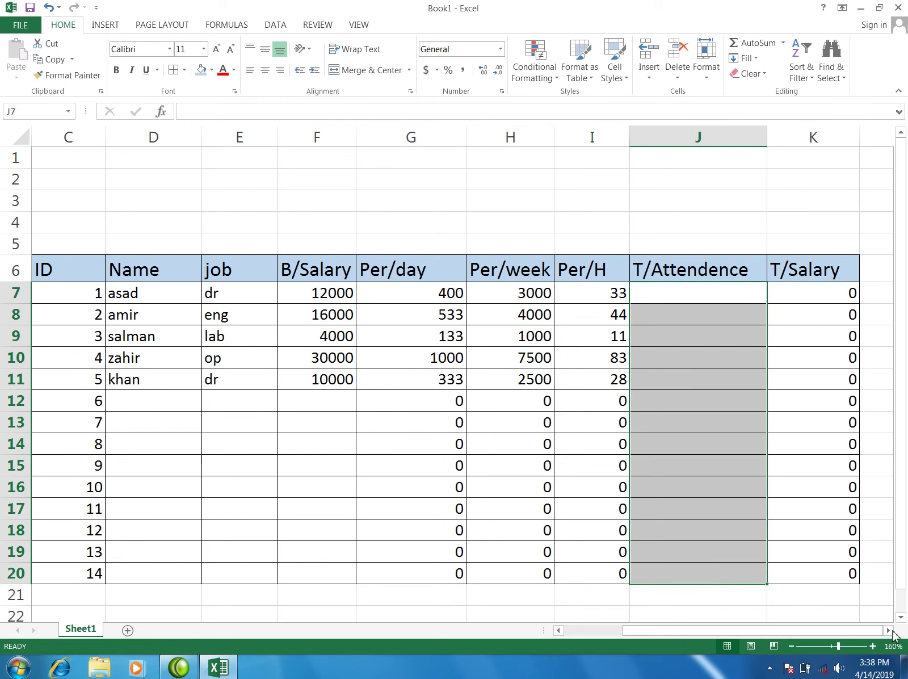
click(834, 375)
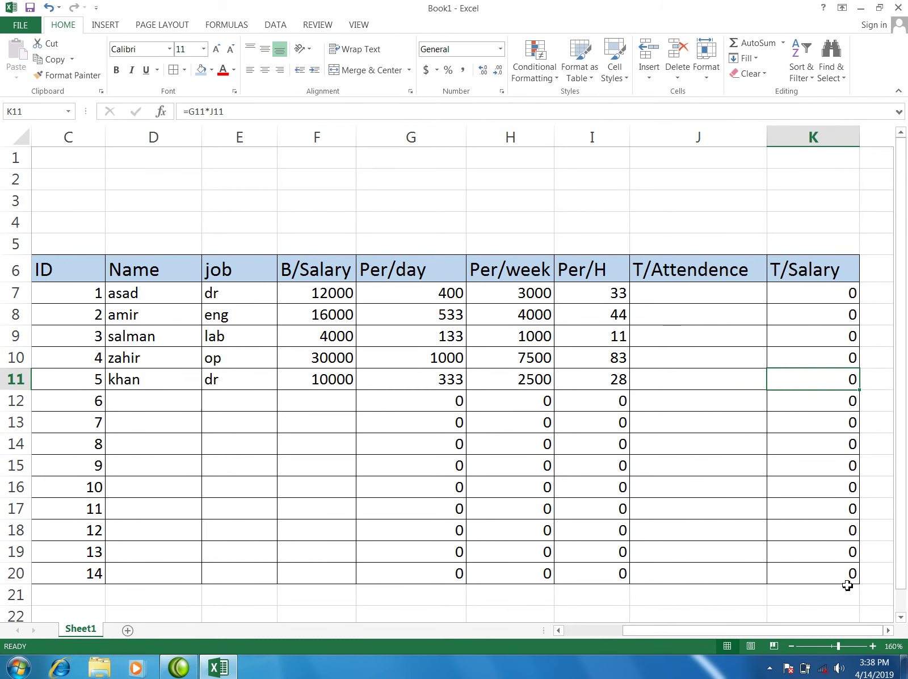
- Copy the ID and Name range C6:D20 and paste it at M6
click(887, 630)
click(887, 630)
click(887, 630)
click(562, 632)
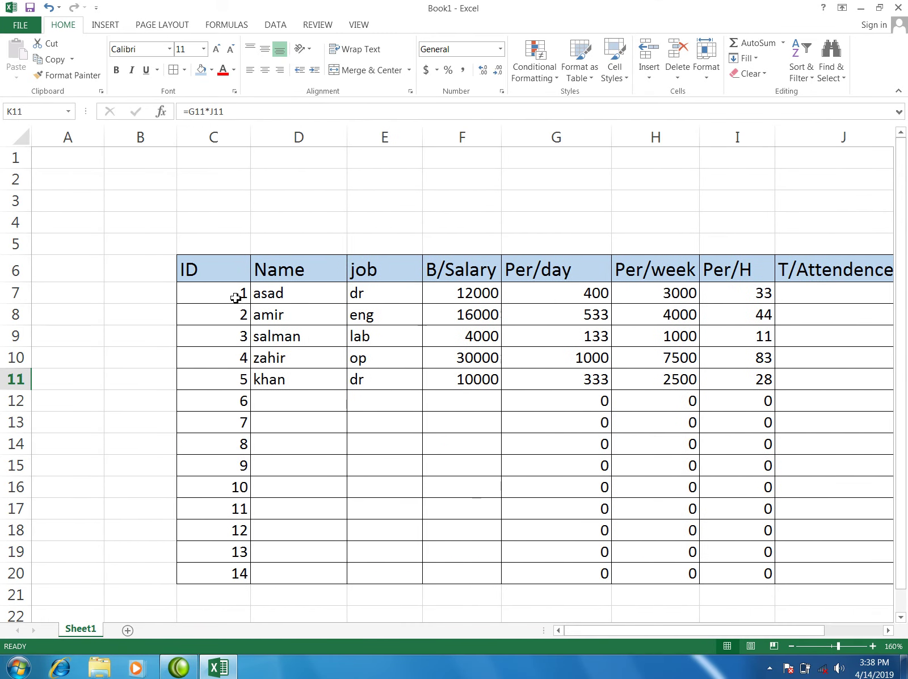
drag(213, 274, 273, 577)
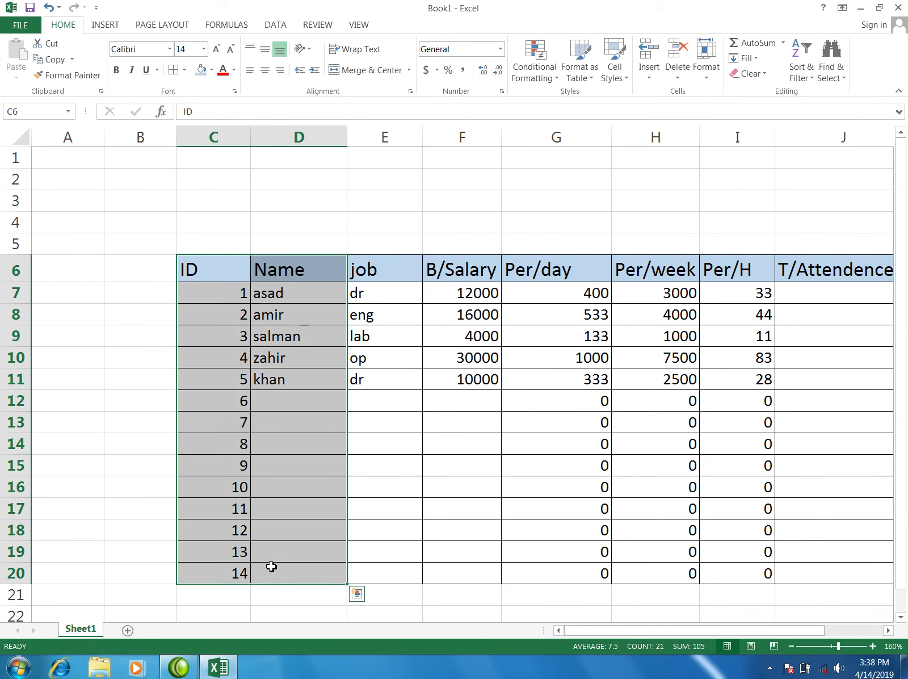
key(ctrl+c)
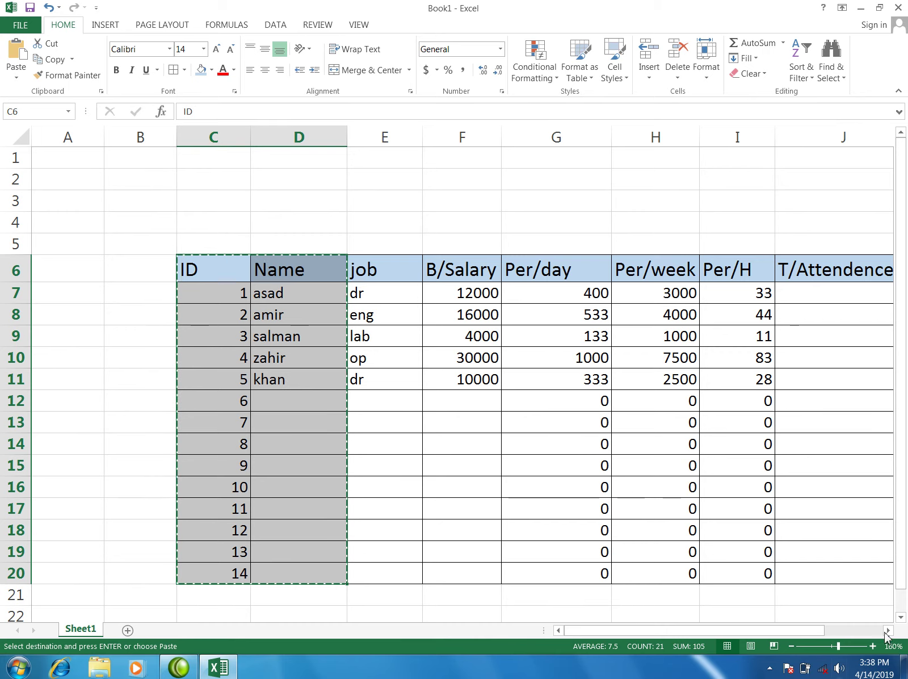
click(888, 630)
click(888, 630)
click(637, 272)
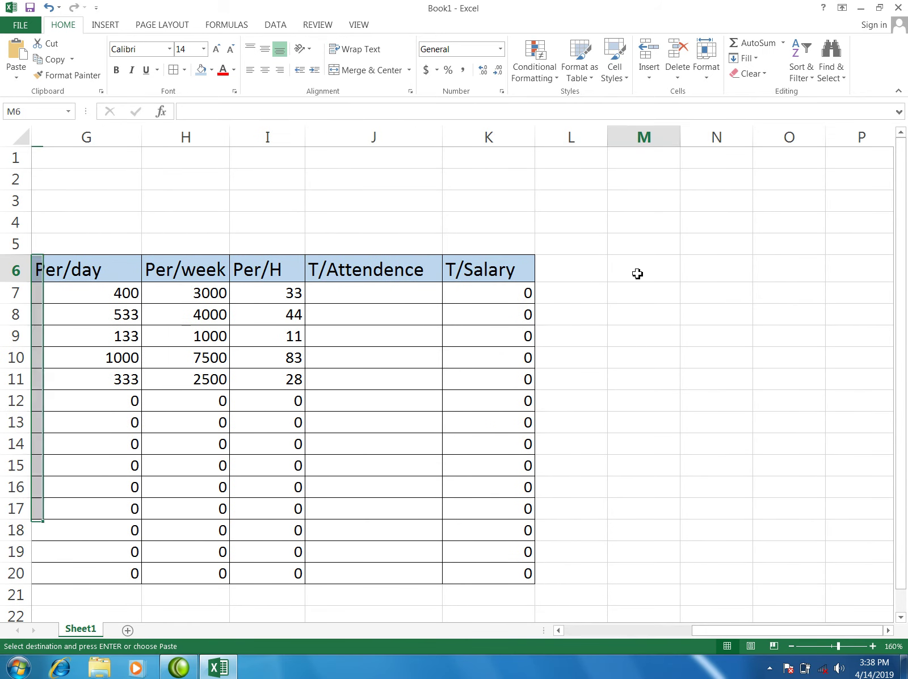
key(ctrl+v)
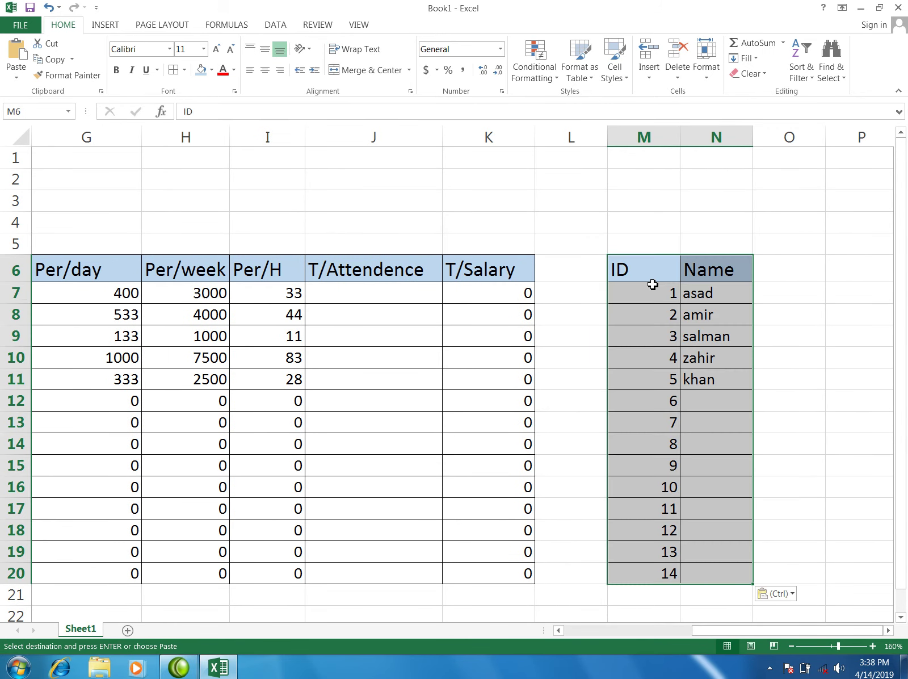
click(686, 316)
click(889, 631)
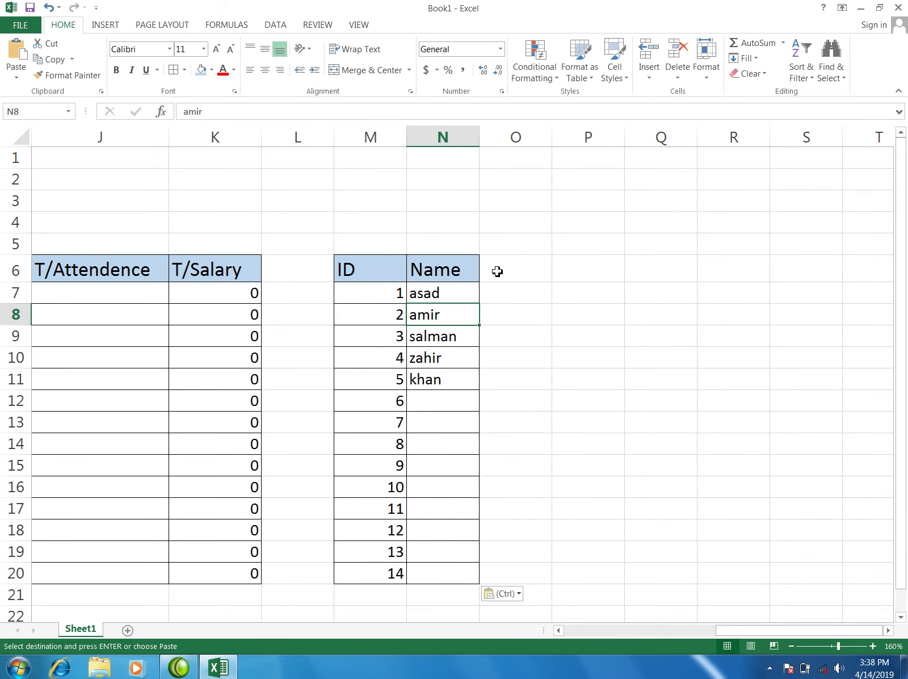
- Apply All Borders to the block O7:Y20 beside the new ID/Name table
drag(499, 271, 744, 558)
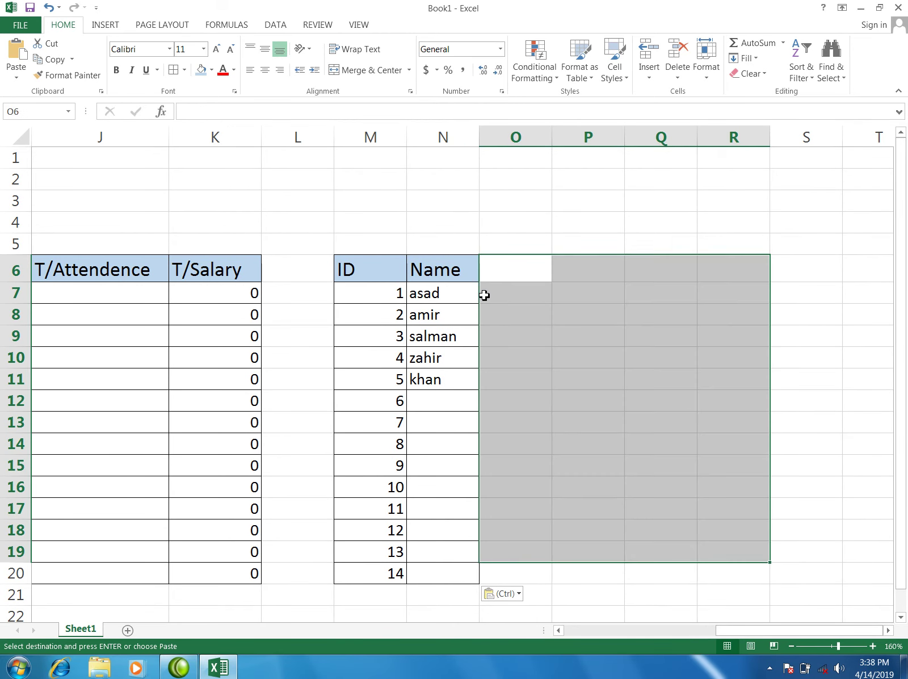
drag(499, 293, 828, 584)
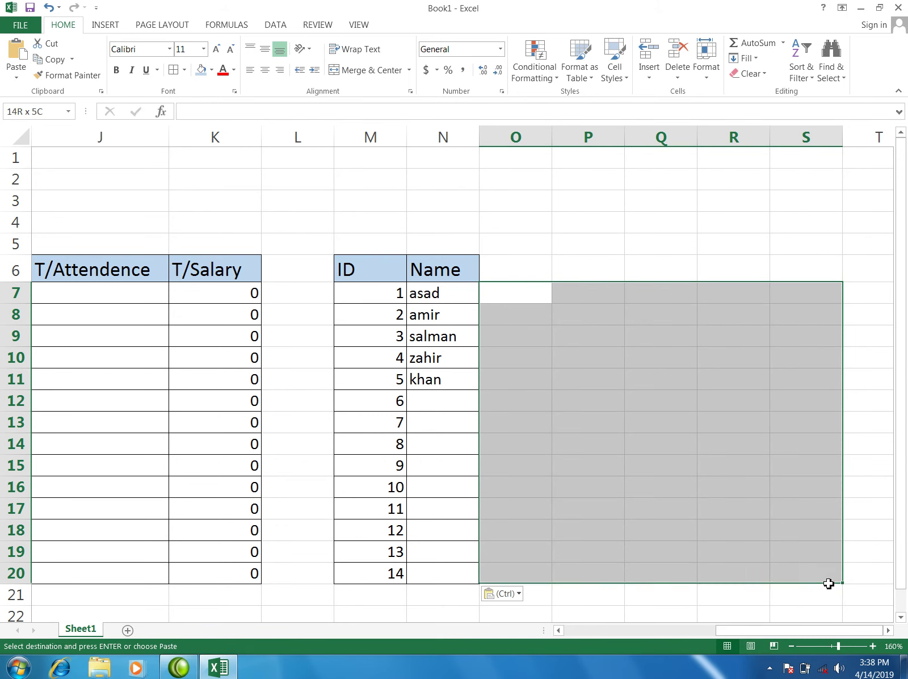
drag(829, 584, 781, 562)
click(184, 70)
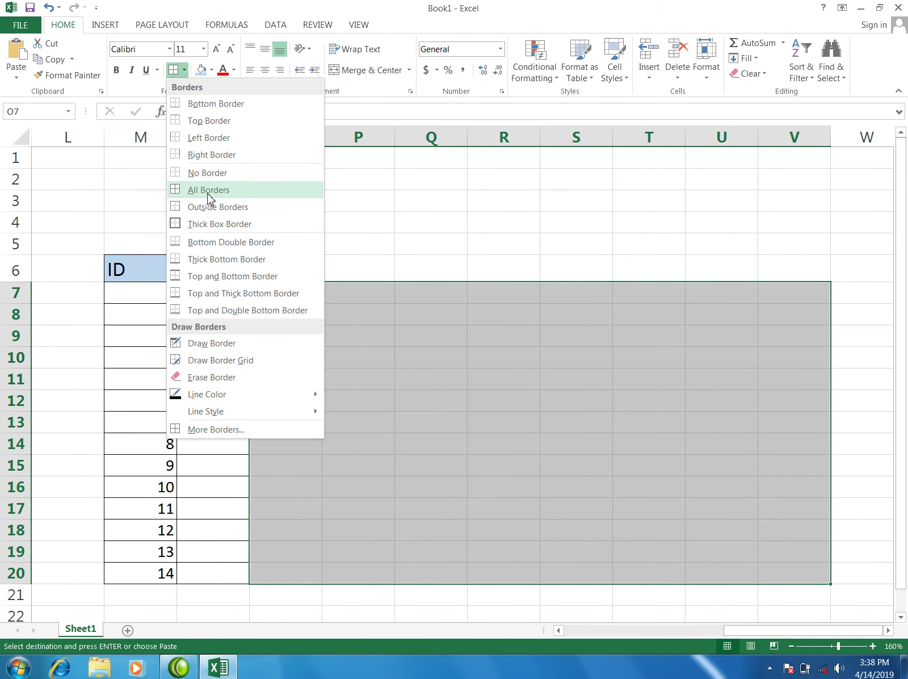
key(ctrl+v)
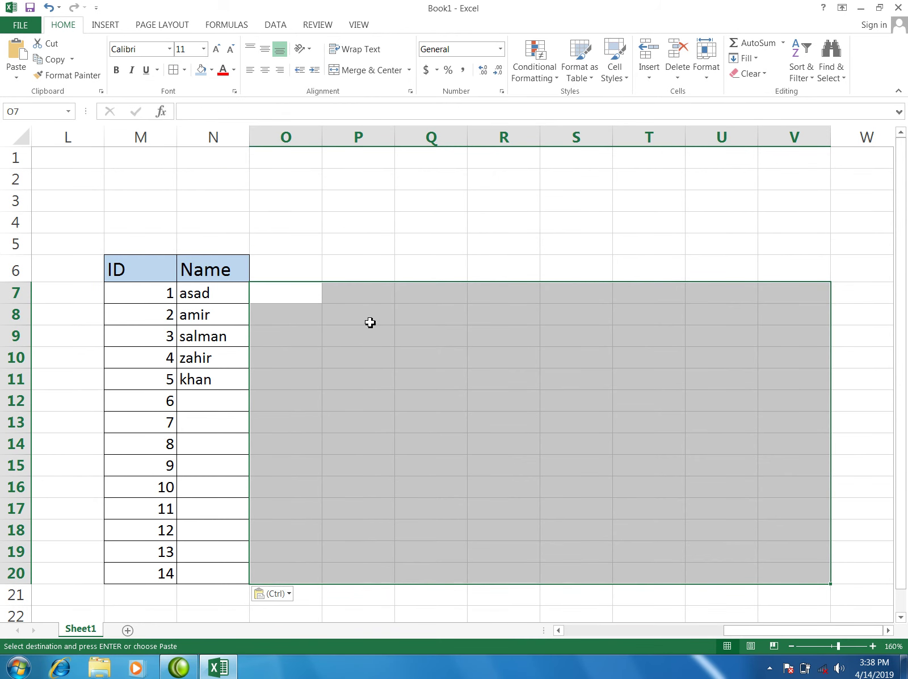
drag(839, 575, 751, 568)
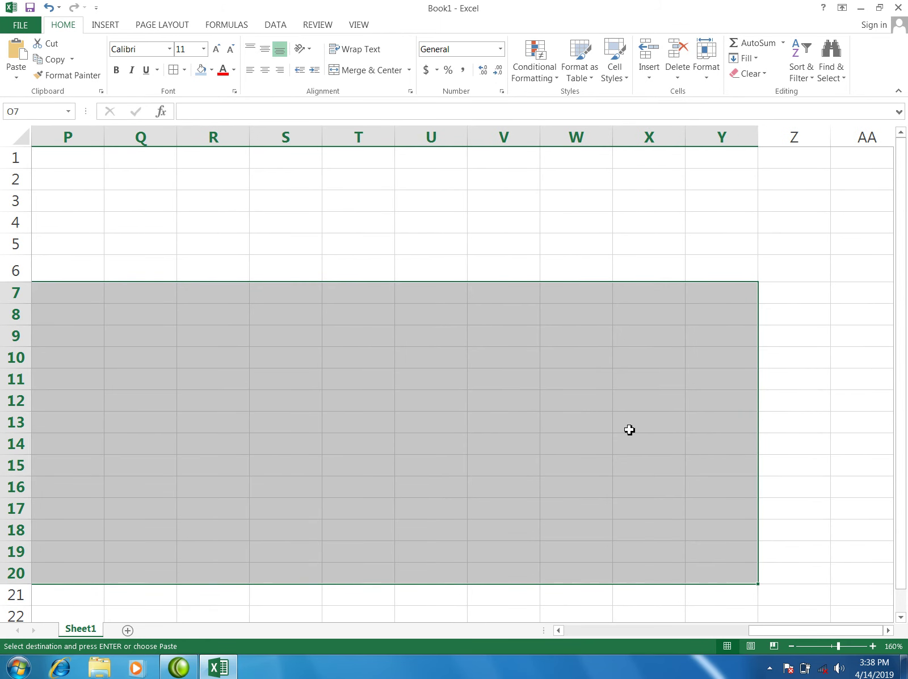
click(185, 70)
click(229, 191)
scroll(488, 531, left, 3)
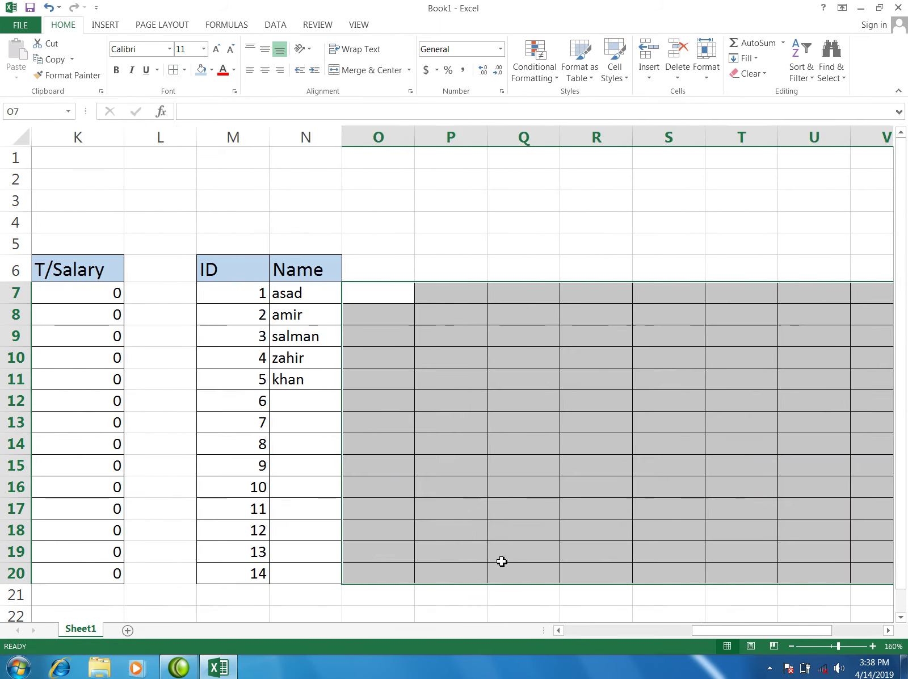
click(366, 375)
click(354, 270)
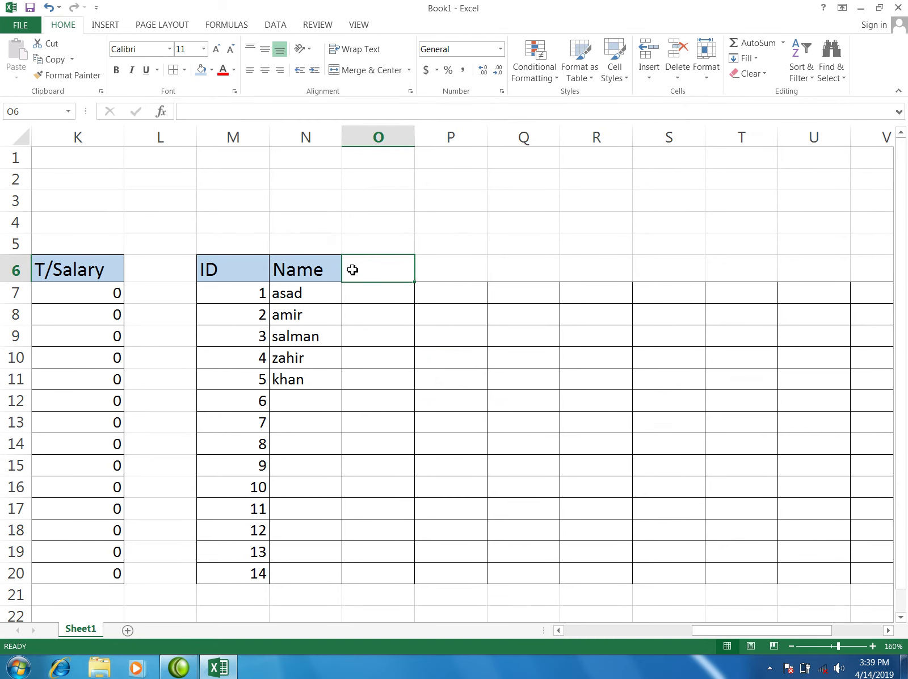
- Enter 1/1/2019 in O6 and fill a daily series across to 1/31/2019 in AS6
click(295, 296)
click(366, 295)
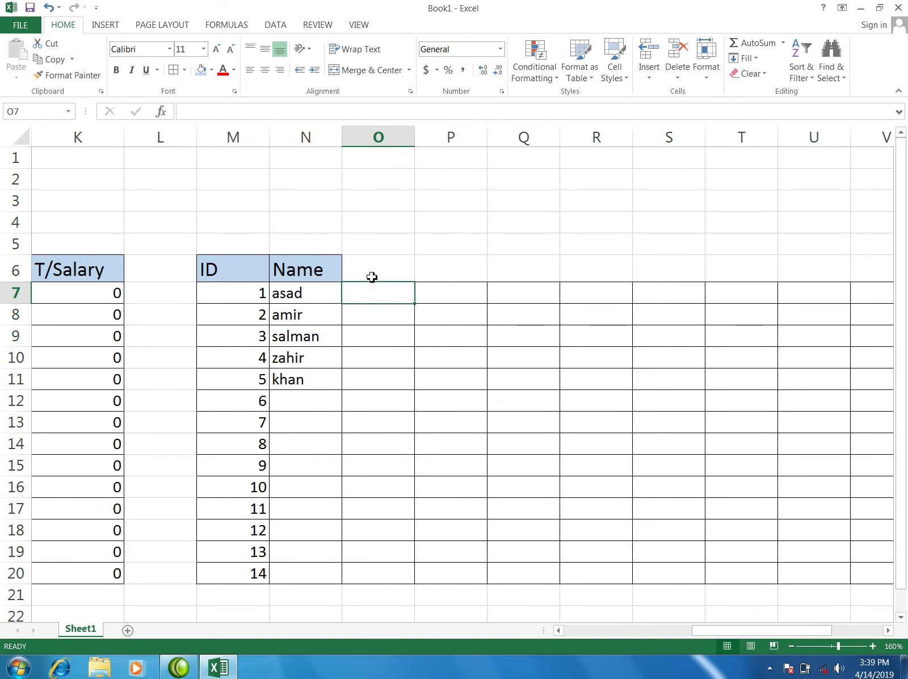
click(371, 271)
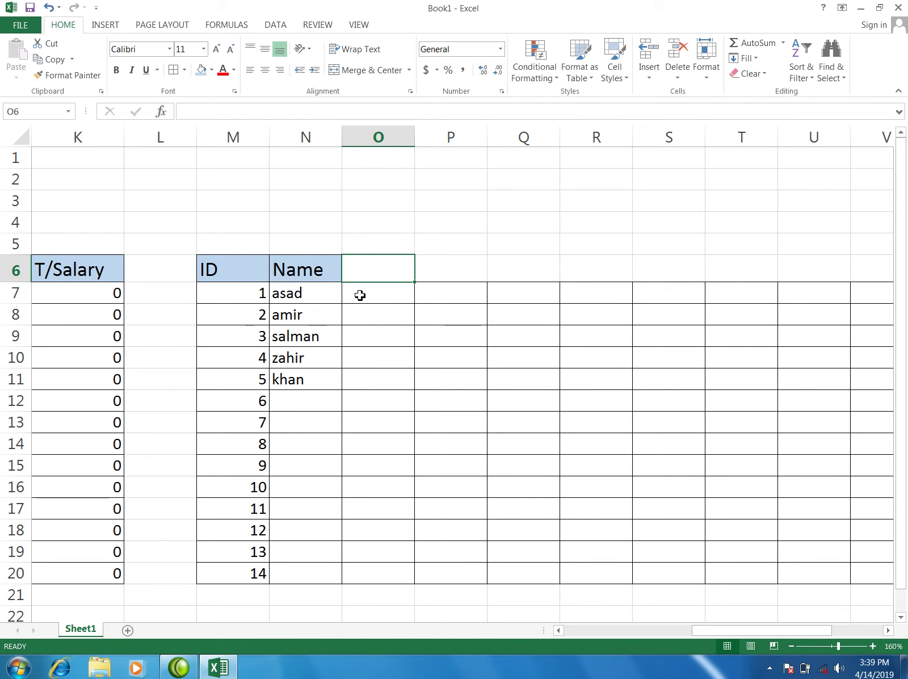
text(1/1/2019)
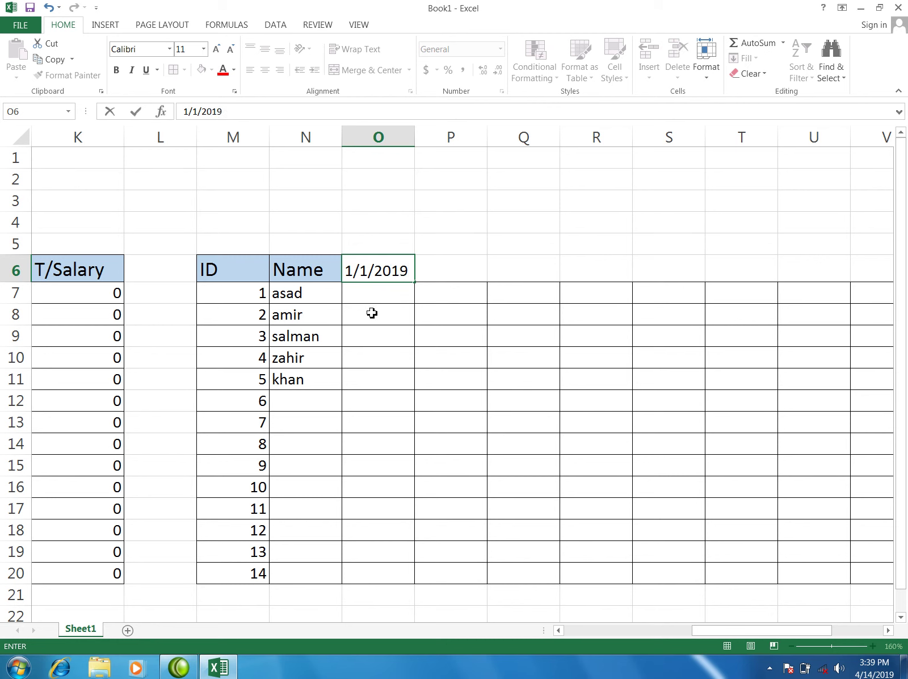
click(372, 312)
click(394, 271)
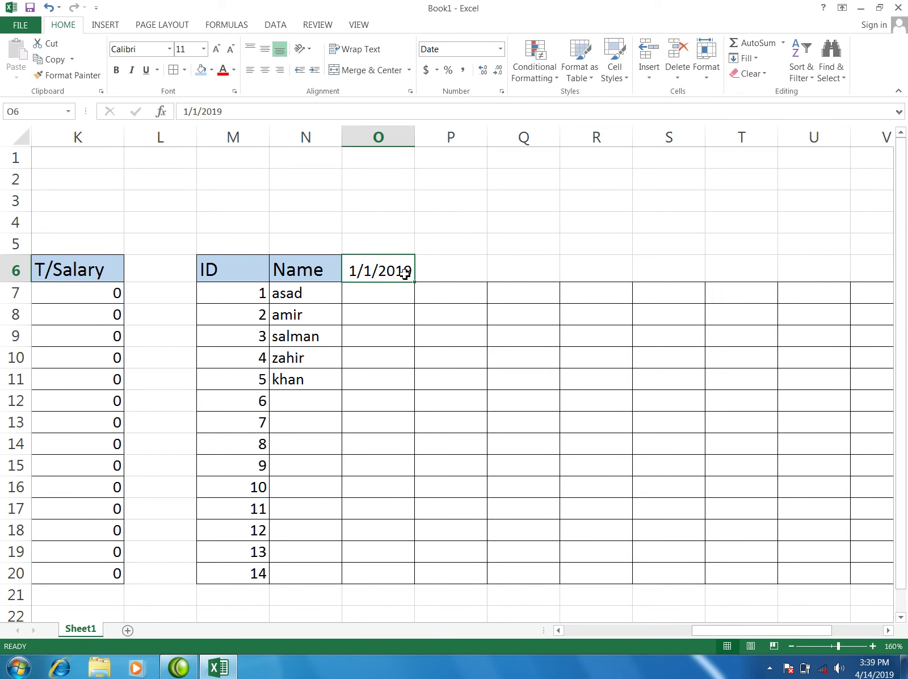
mouse_move(416, 284)
mouse_down()
mouse_move(838, 294)
mouse_move(791, 290)
mouse_move(883, 282)
mouse_move(803, 283)
mouse_up()
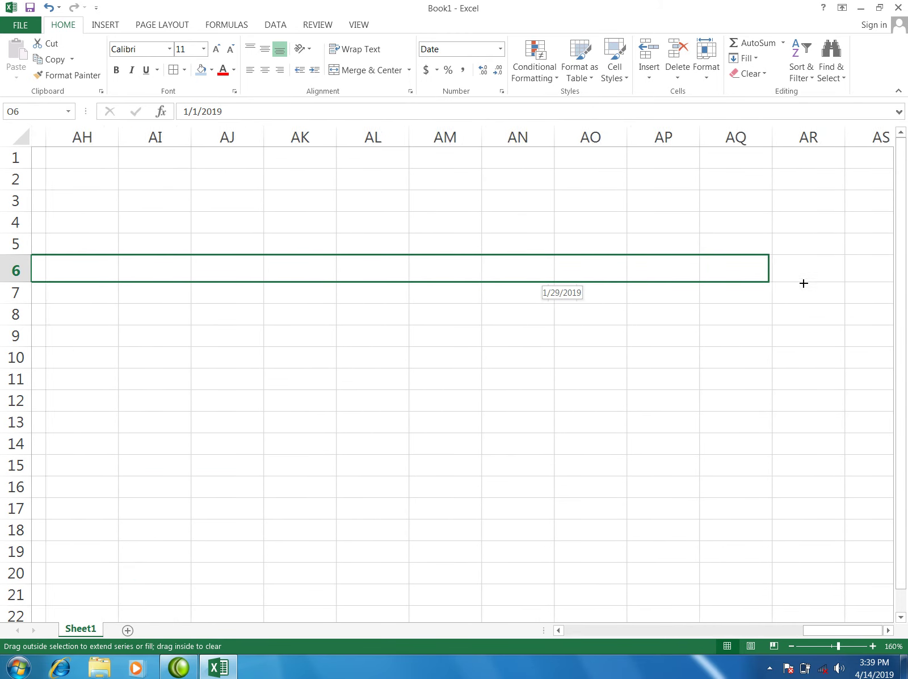
drag(867, 278, 868, 278)
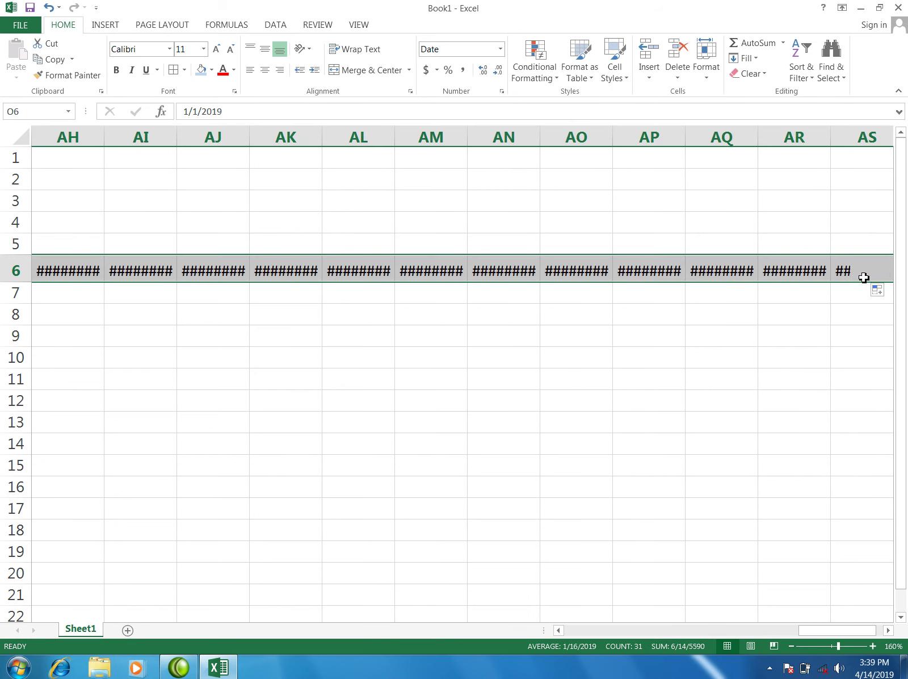
- AutoFit columns AO, AN, AM, then the whole sheet, so all dates display fully
click(565, 270)
click(518, 271)
click(602, 270)
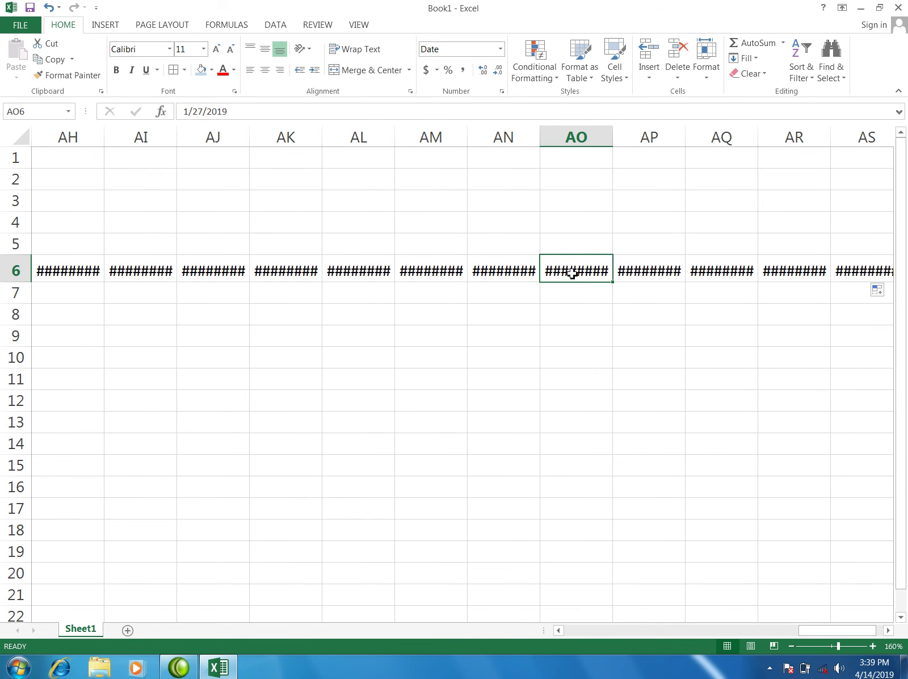
double_click(613, 135)
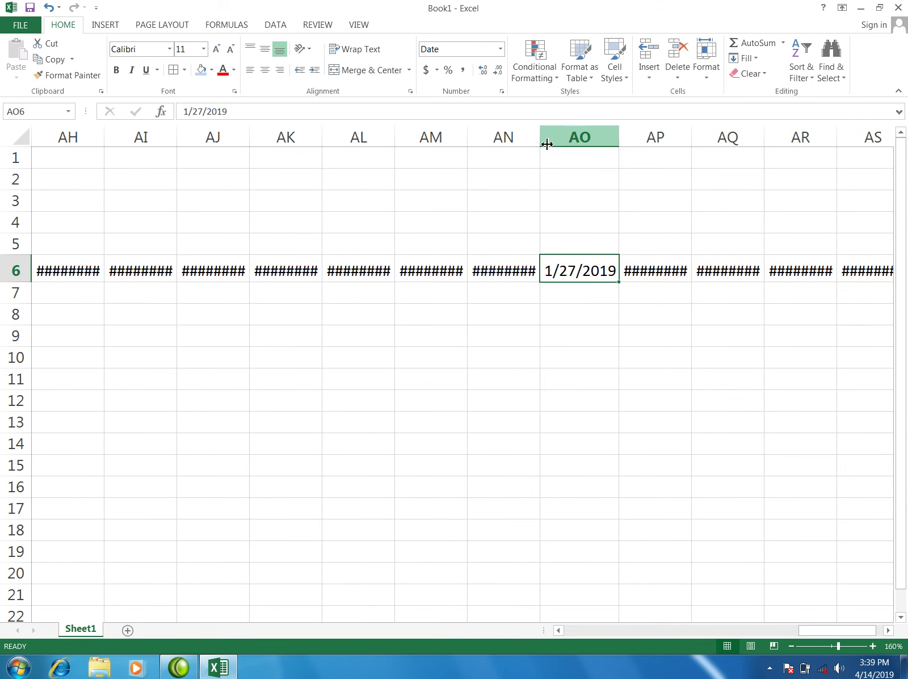
click(545, 137)
double_click(539, 137)
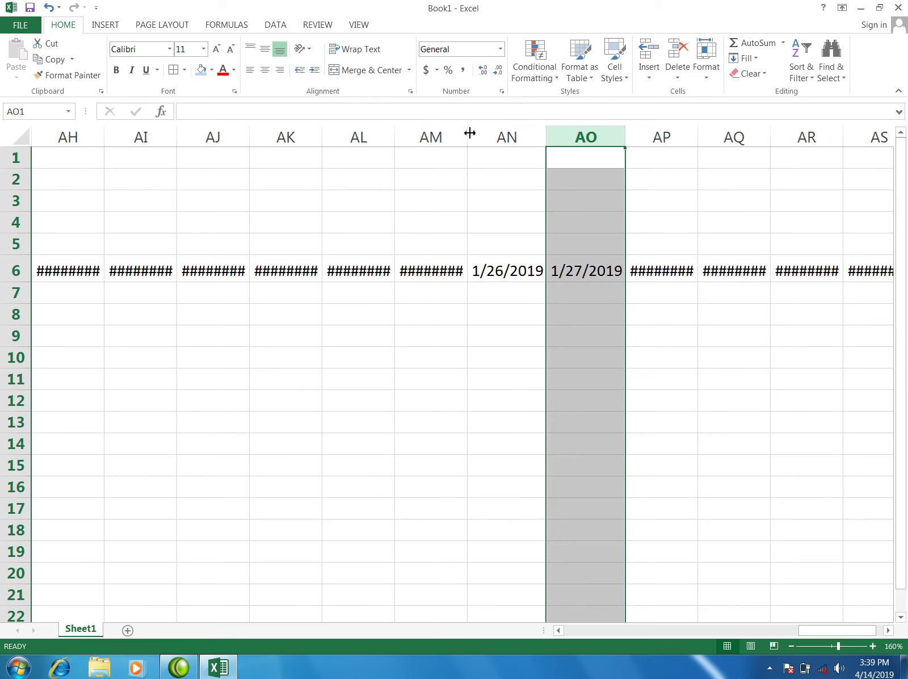
double_click(467, 136)
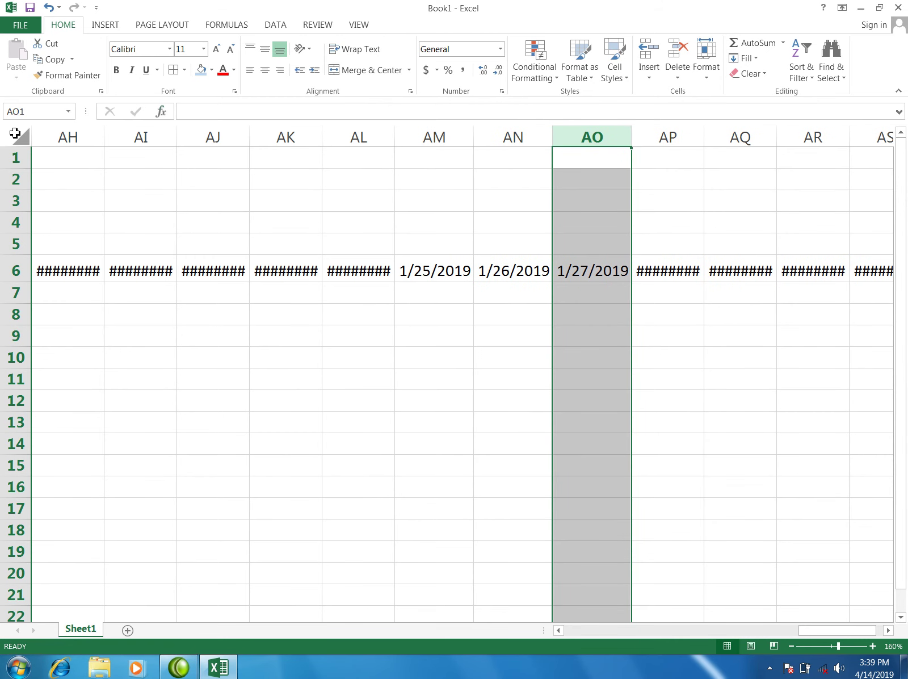
click(14, 133)
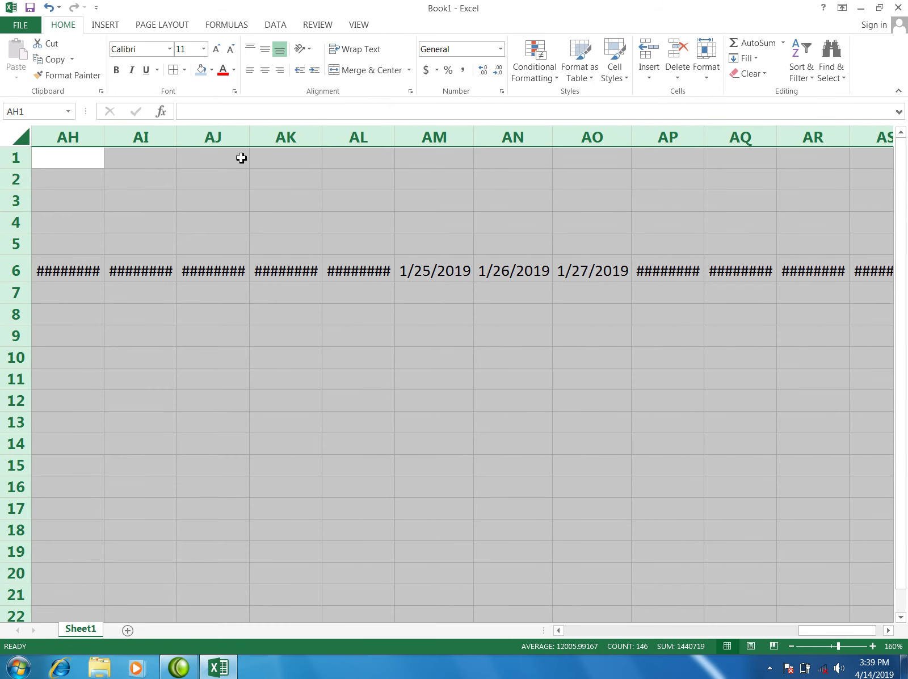
double_click(395, 137)
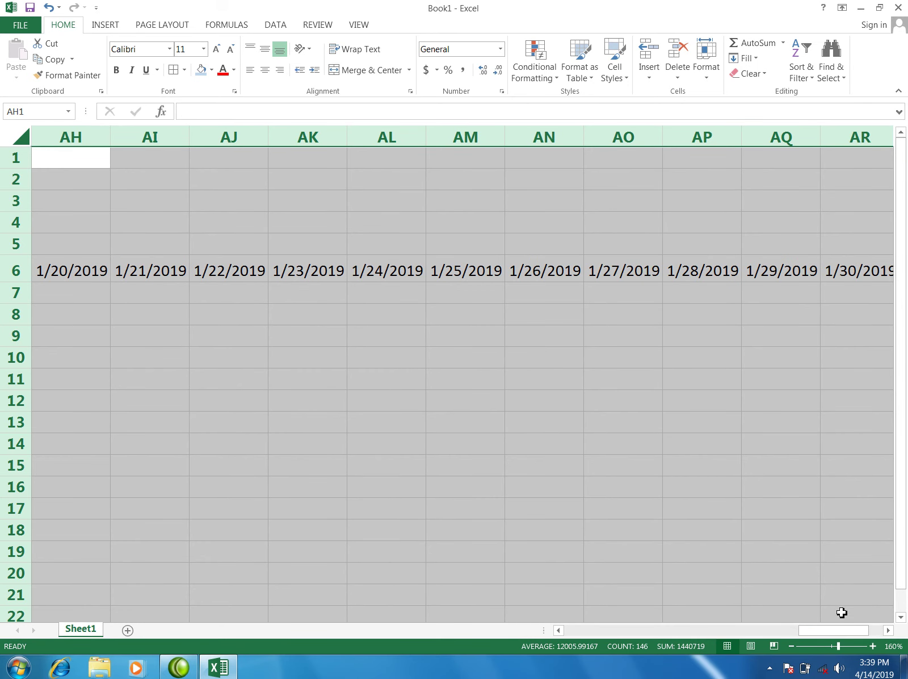
- Begin the T/P heading in AT6, right after the 1/31/2019 column
click(889, 633)
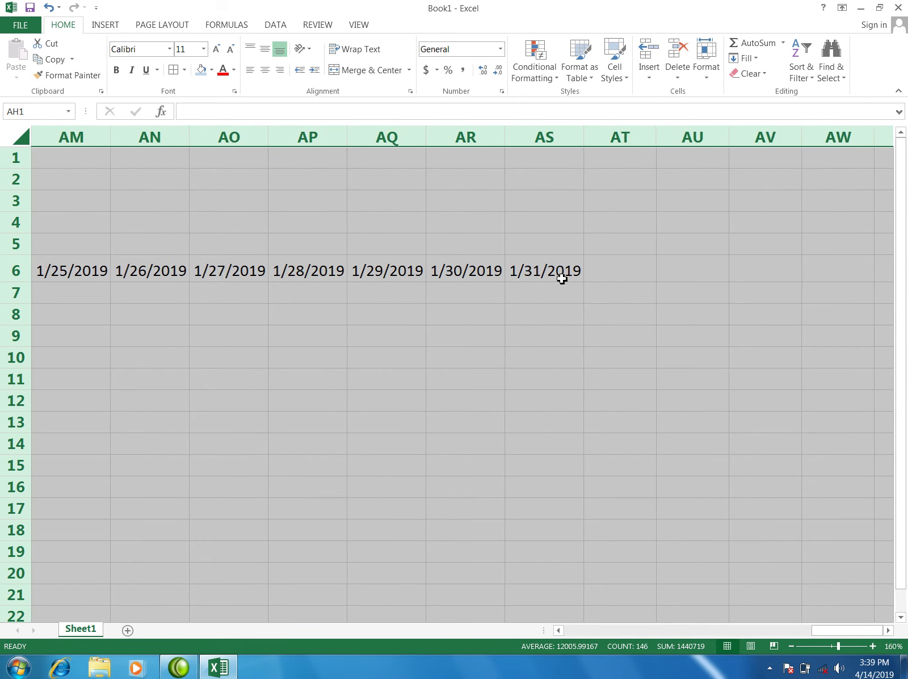
click(612, 271)
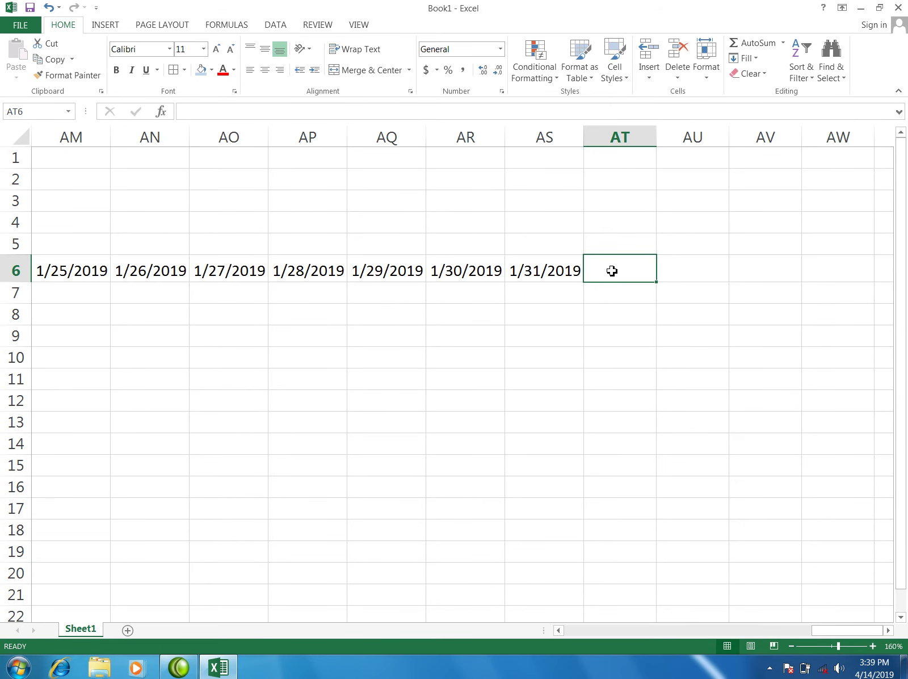
text(T/P)
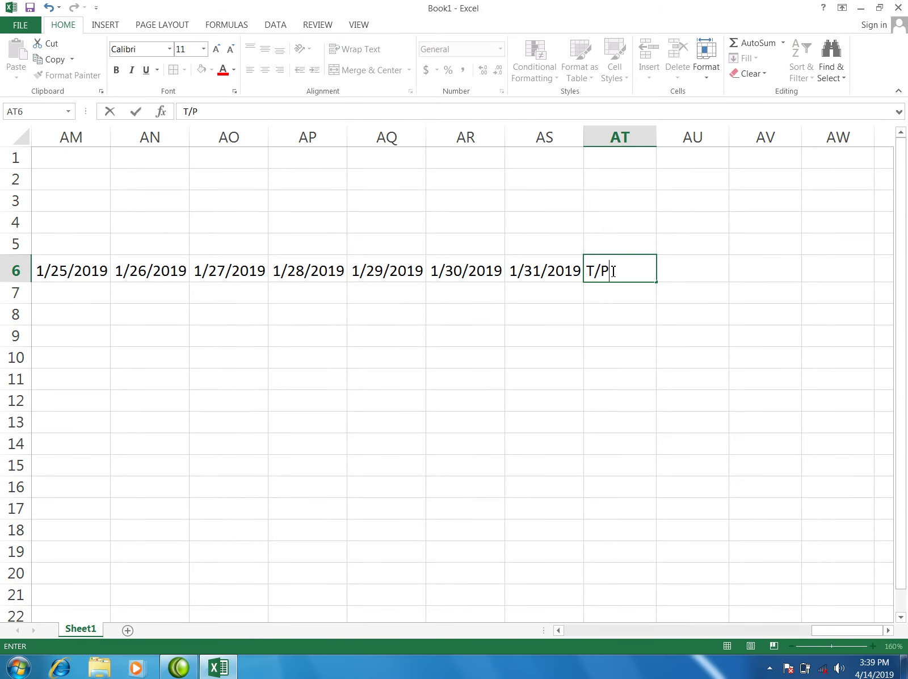
- Finish the T/P heading in AT6 and add T/A in AU6
key(Tab)
text(T)
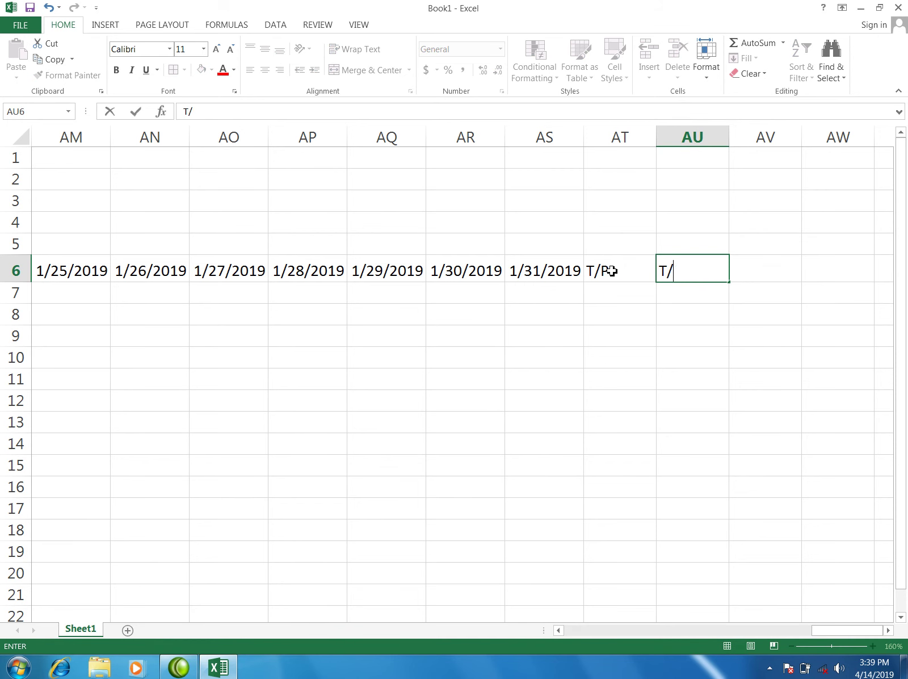
text(A)
click(619, 293)
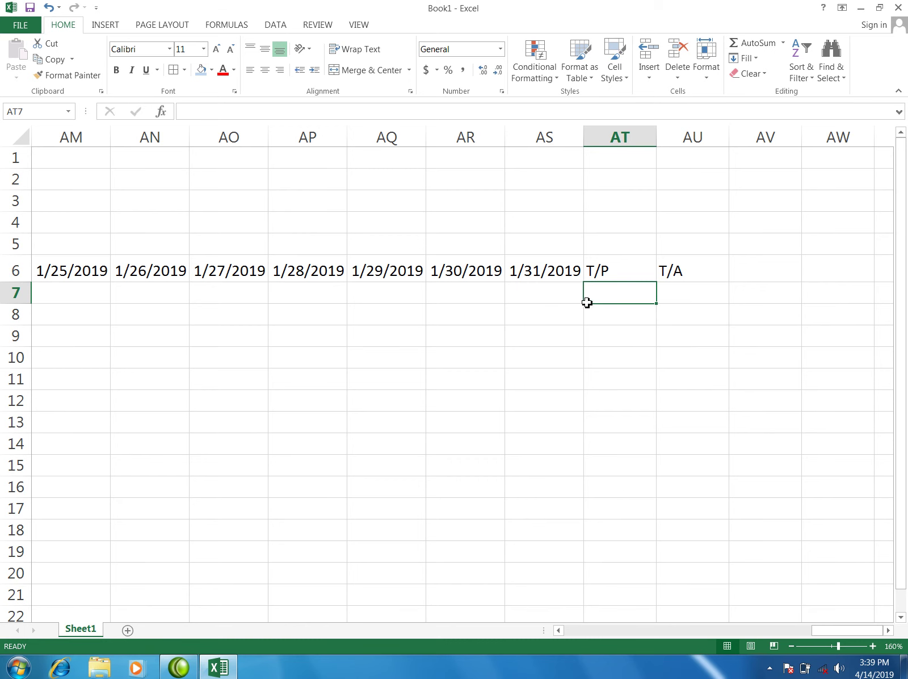
- Apply All Borders to the attendance grid cells X7:AS21
drag(847, 636, 766, 653)
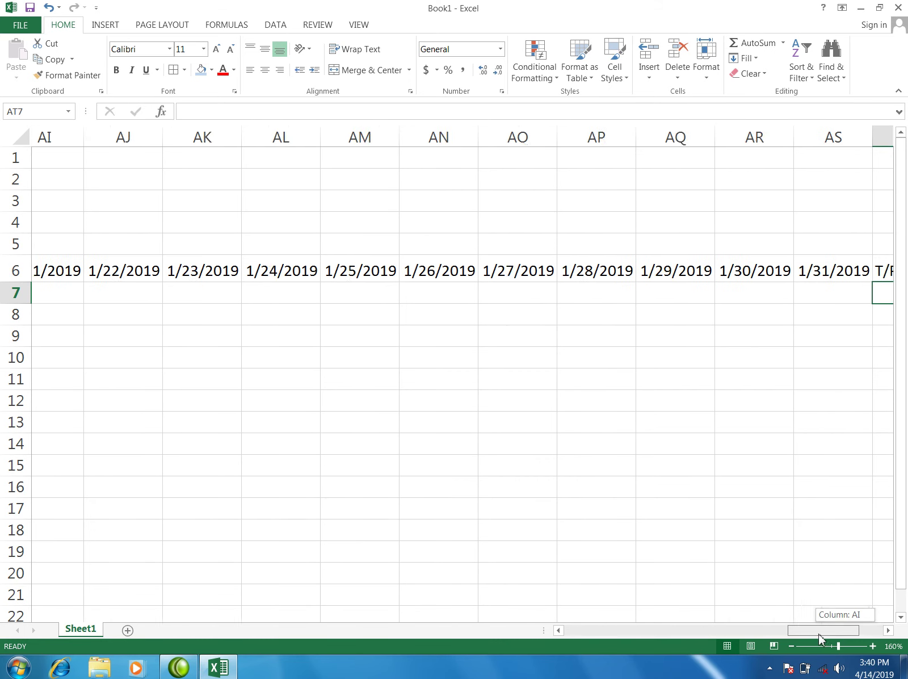
scroll(628, 478, left, 10)
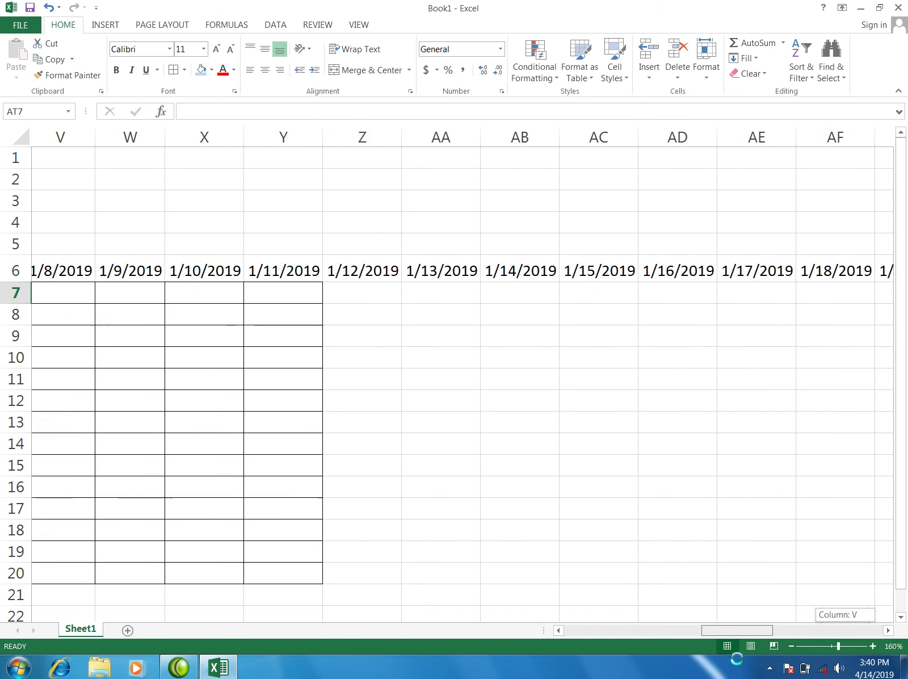
mouse_move(541, 295)
mouse_down()
mouse_move(749, 570)
mouse_move(900, 620)
mouse_up()
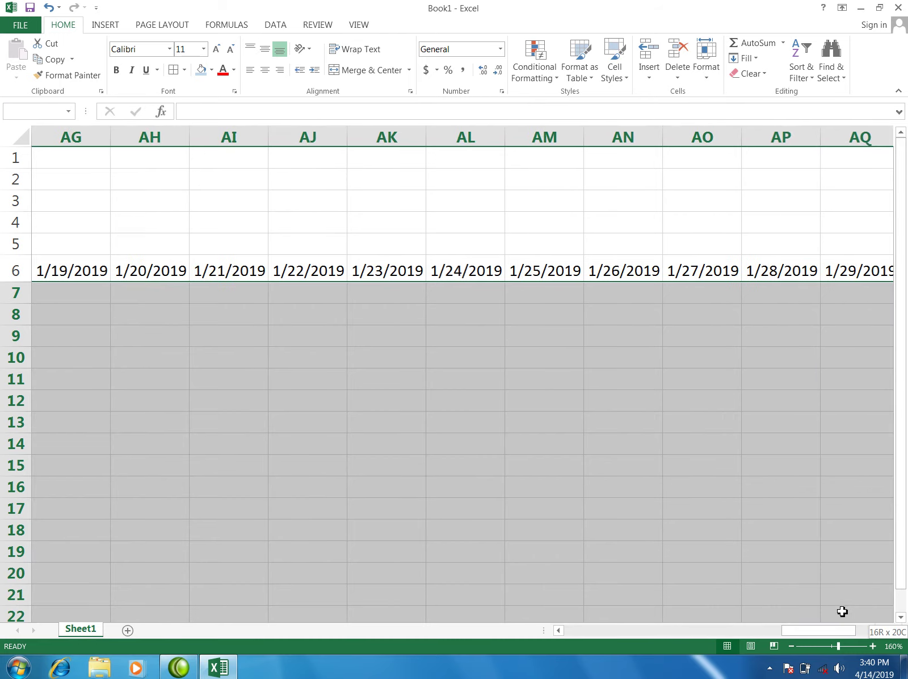
mouse_move(900, 619)
mouse_down()
mouse_move(688, 592)
mouse_move(639, 598)
mouse_up()
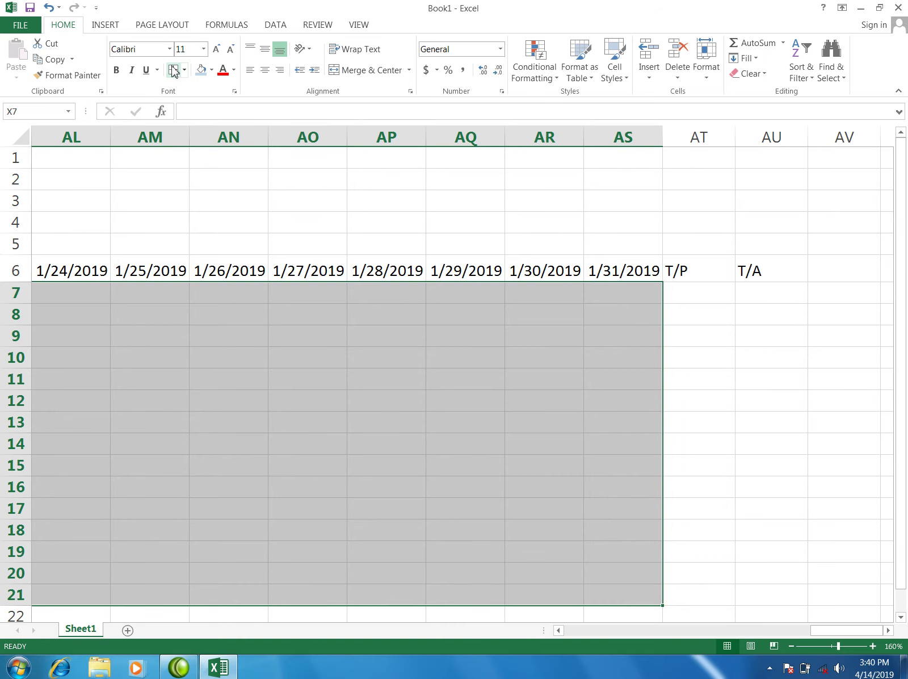
click(173, 69)
click(888, 630)
drag(888, 630, 888, 633)
- Enter =COUNTIF(O7:AS7,"P") in AT7 to count present marks
click(699, 292)
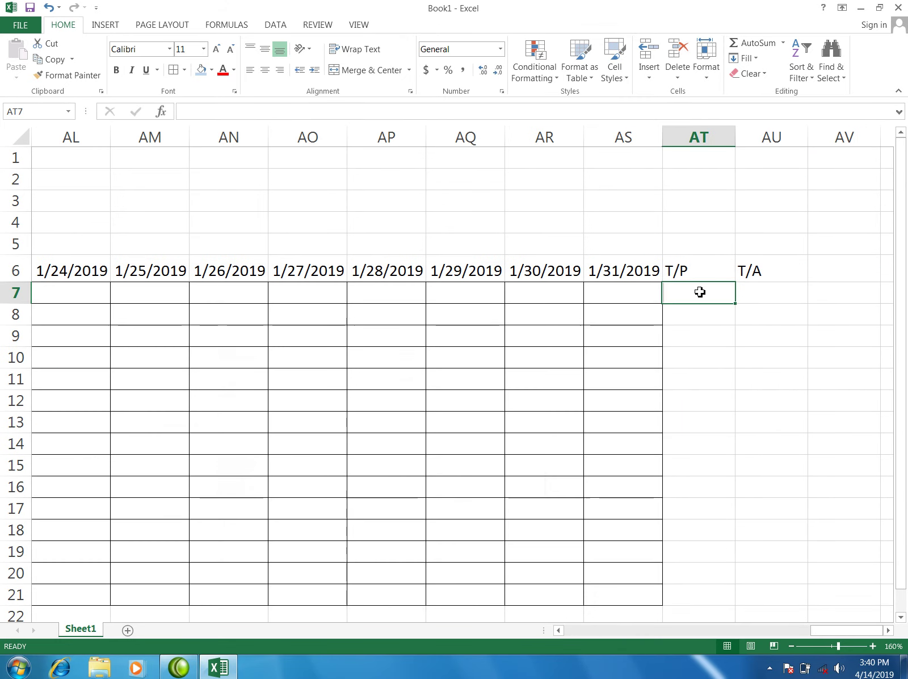
text(=)
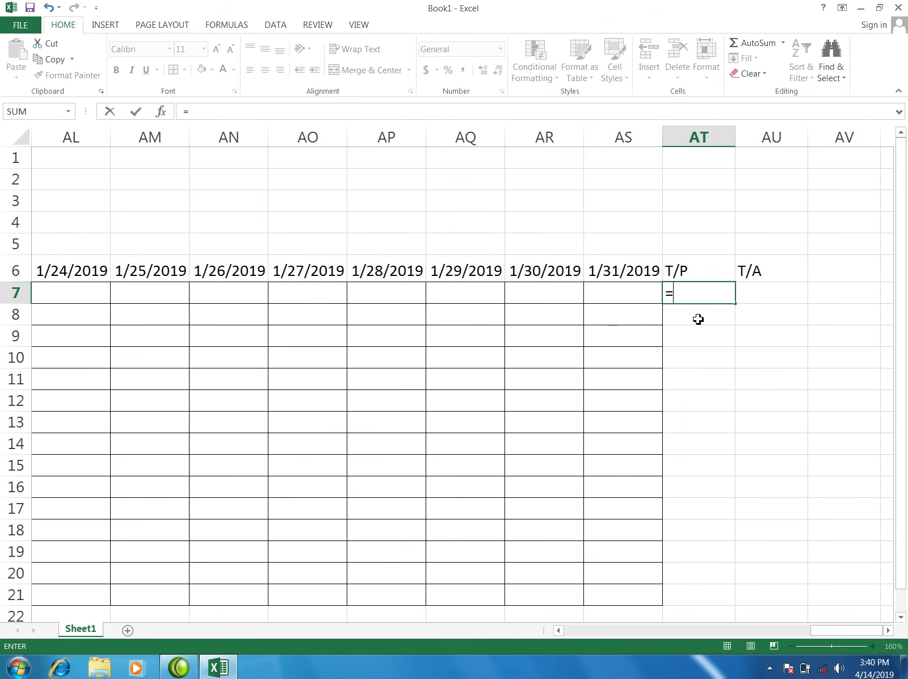
text(coun)
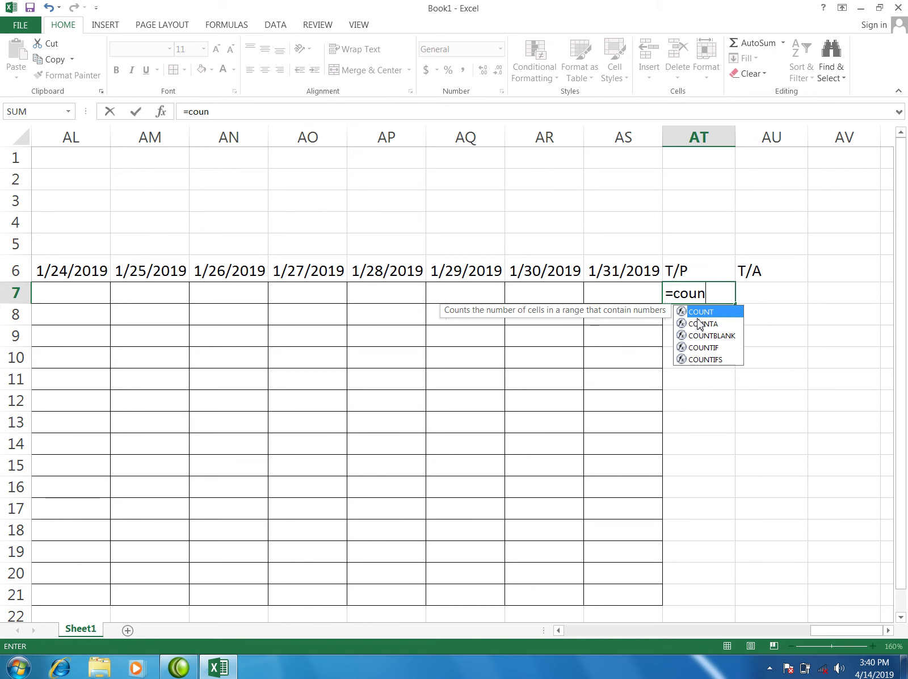
text(tif)
key(Tab)
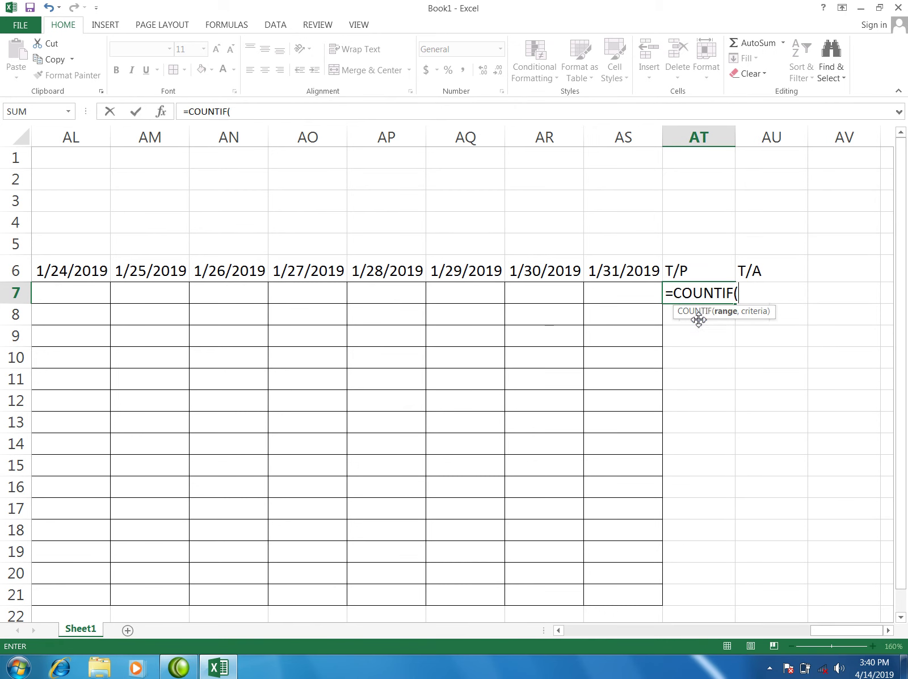
click(559, 630)
drag(561, 631, 562, 631)
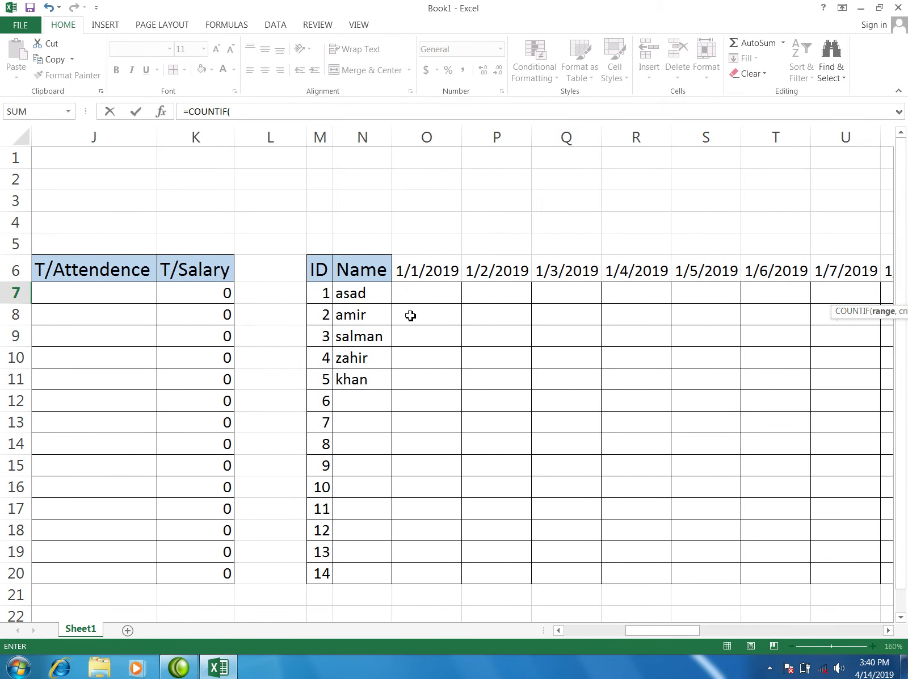
mouse_move(412, 292)
mouse_down()
mouse_move(861, 310)
mouse_move(905, 286)
mouse_move(623, 293)
mouse_up()
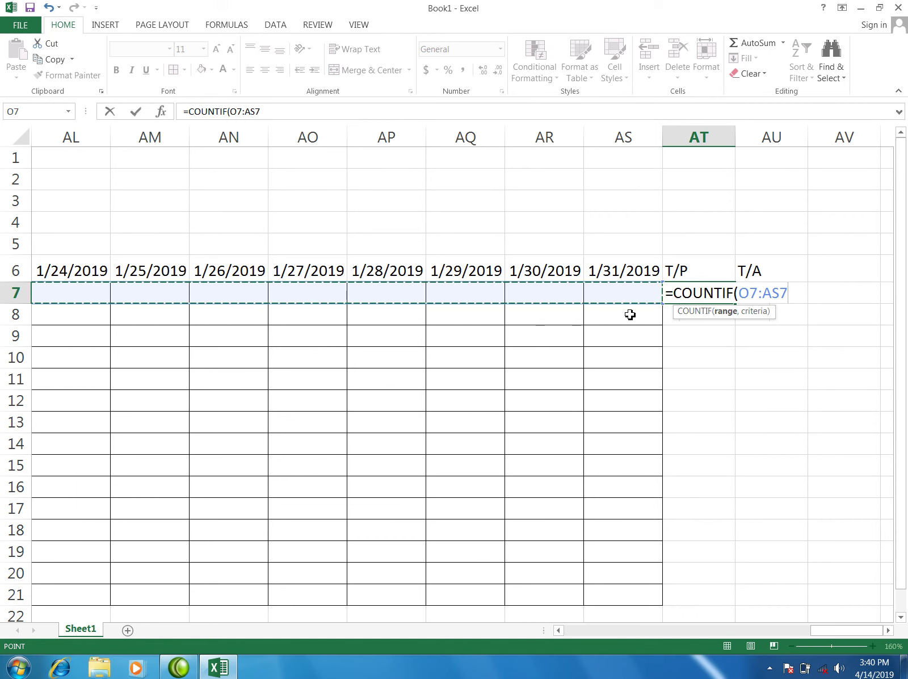
text(,")
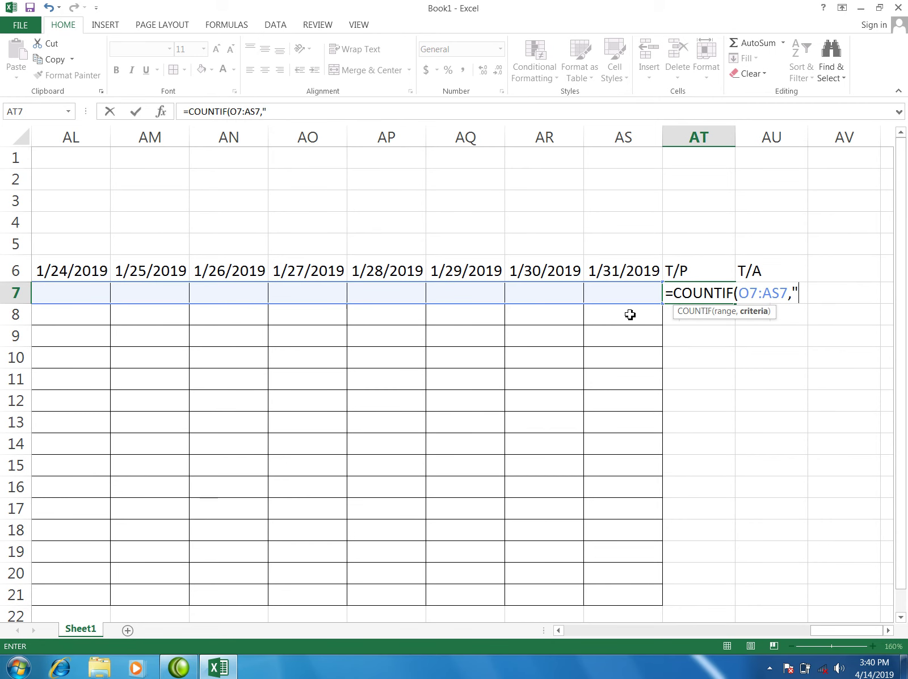
text(P)
key(Return)
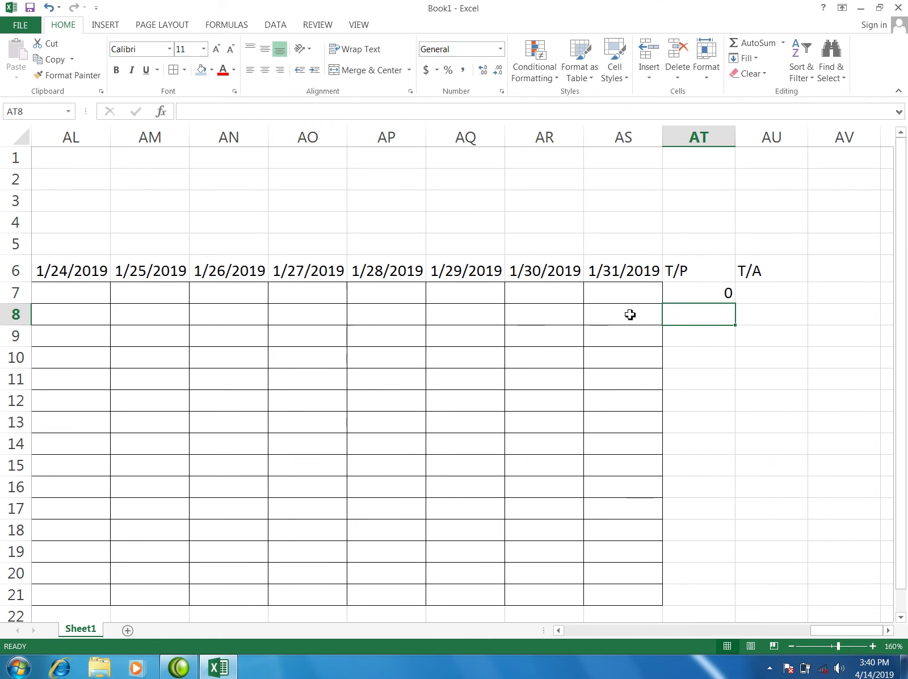
- Fill the AT7 COUNTIF formula down through AT21
click(706, 292)
drag(735, 304, 756, 615)
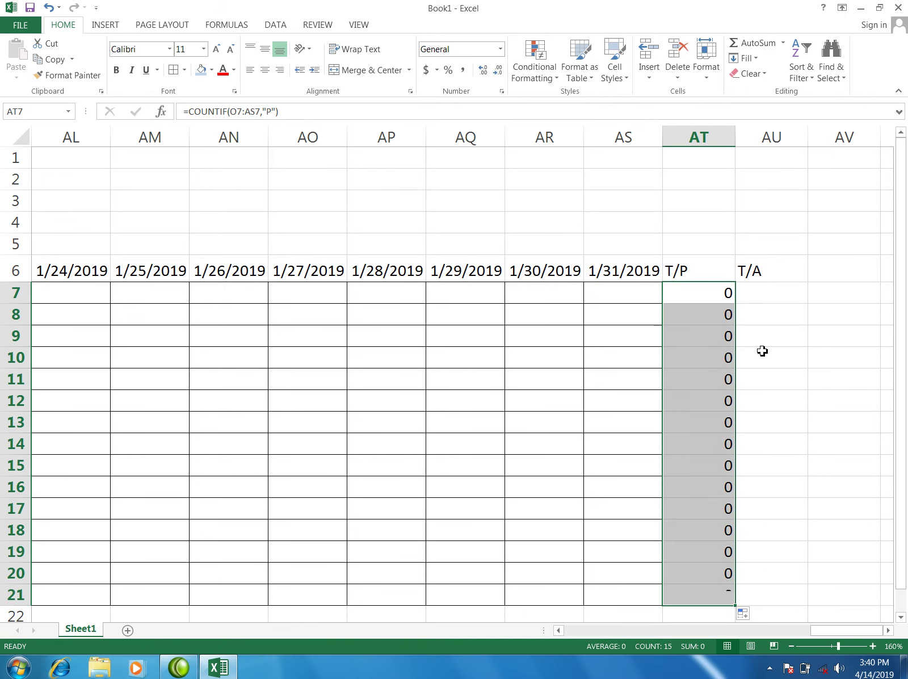
click(728, 297)
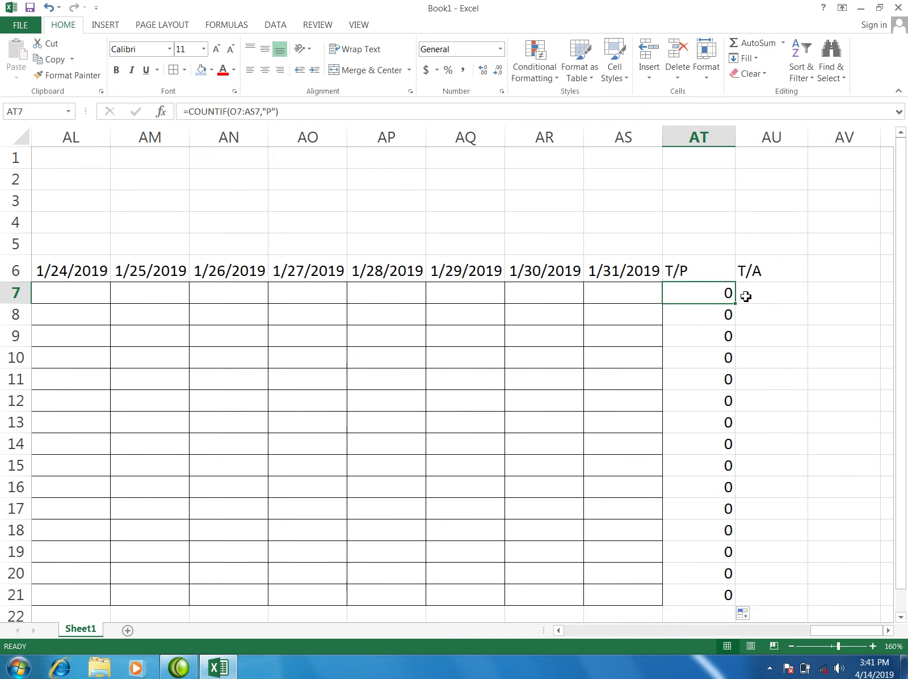
click(745, 296)
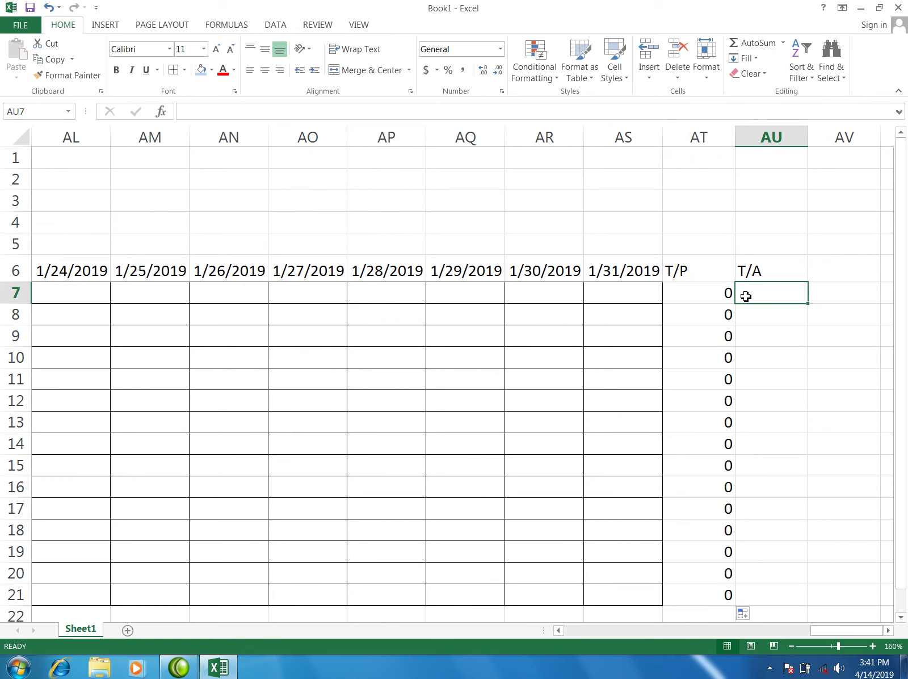
- Enter =COUNTIF(O7:AS7,"a") in AU7 to count absence marks
text(=)
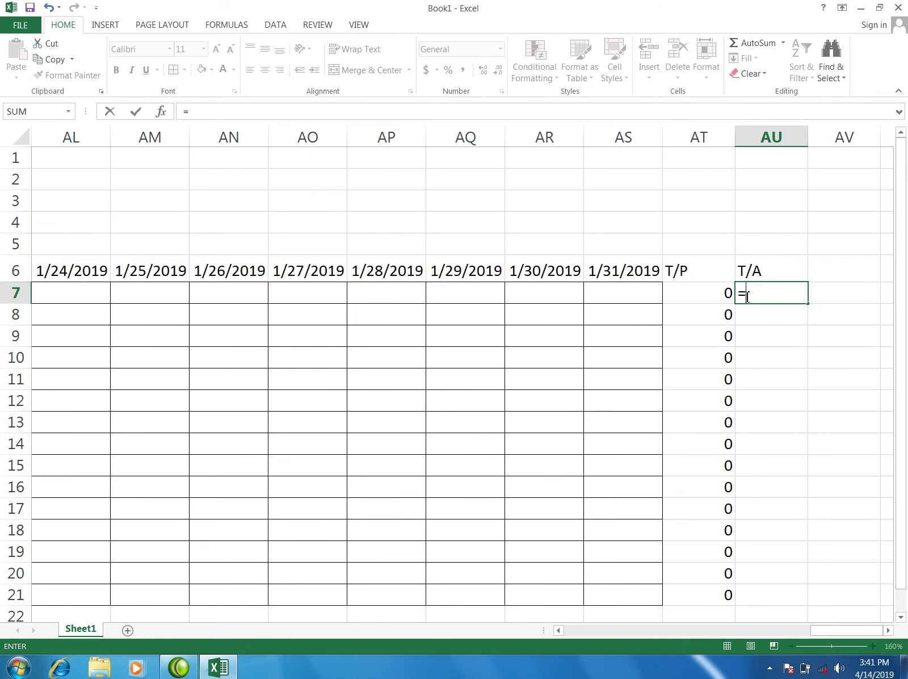
text(count)
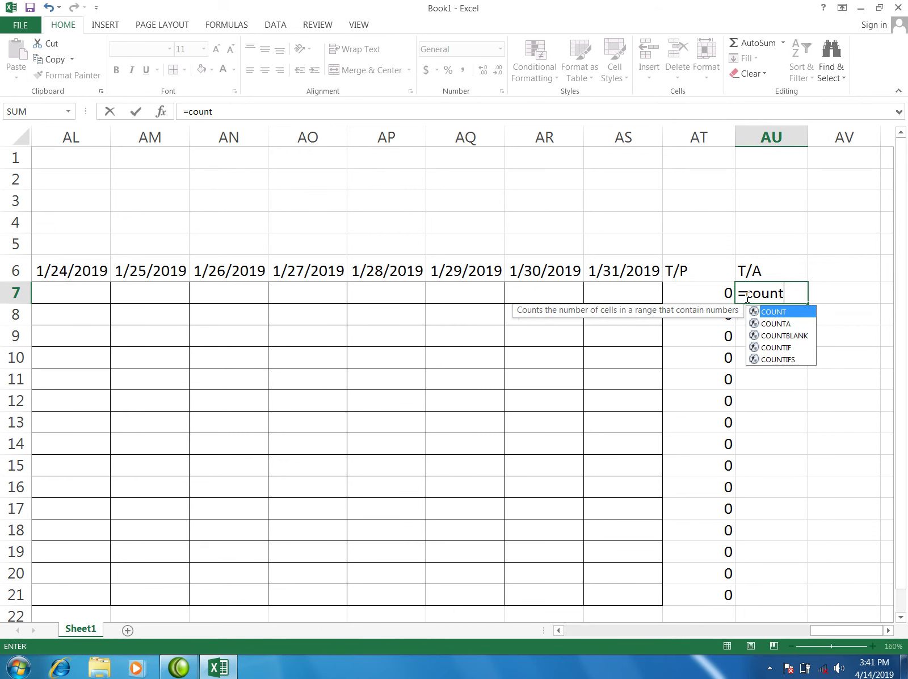
text(if)
key(Tab)
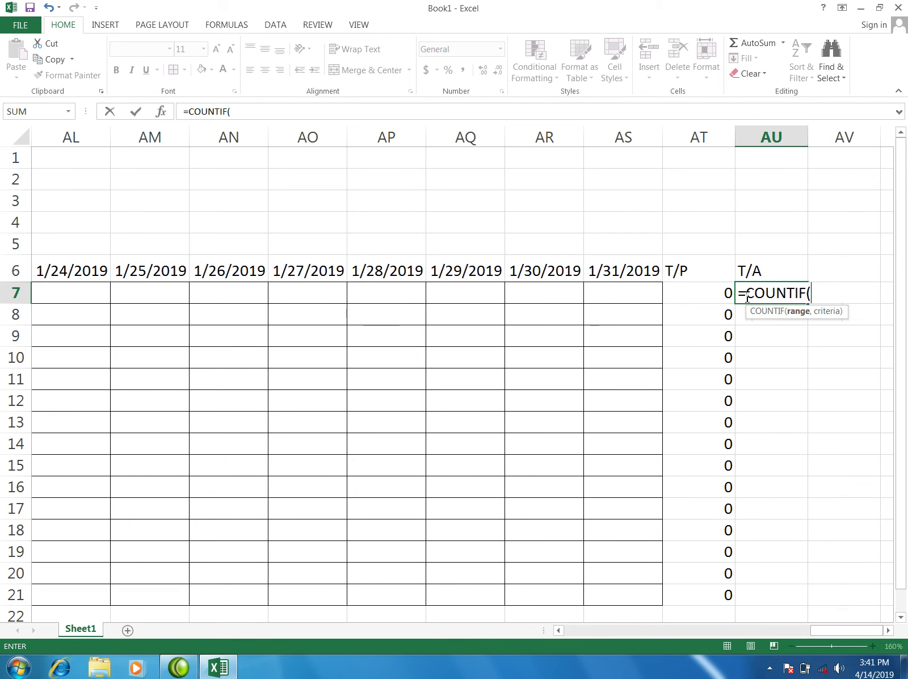
click(559, 630)
drag(559, 630, 559, 635)
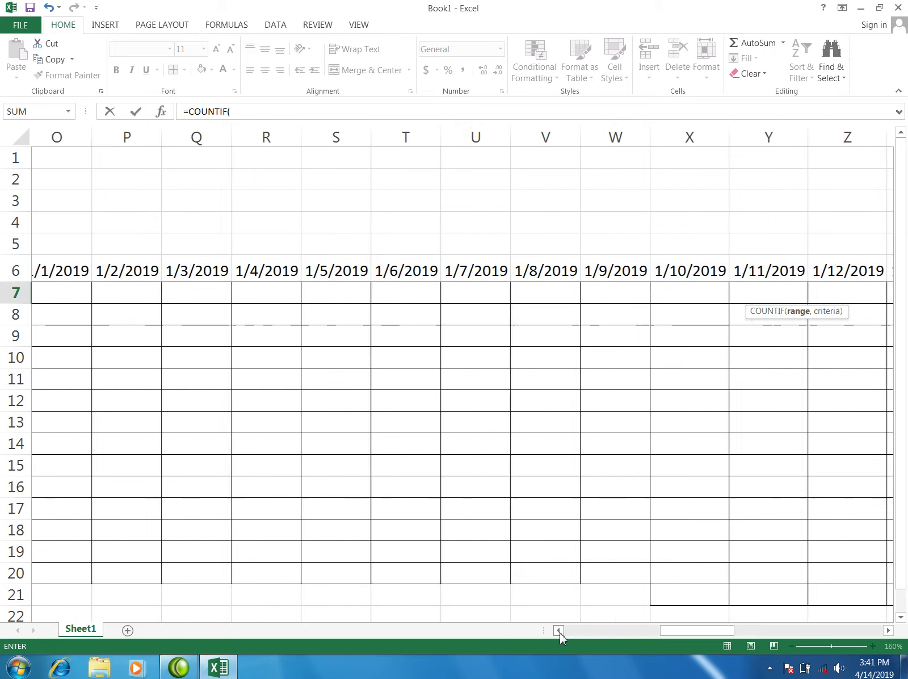
mouse_move(221, 294)
mouse_down()
mouse_move(907, 298)
mouse_move(725, 300)
mouse_up()
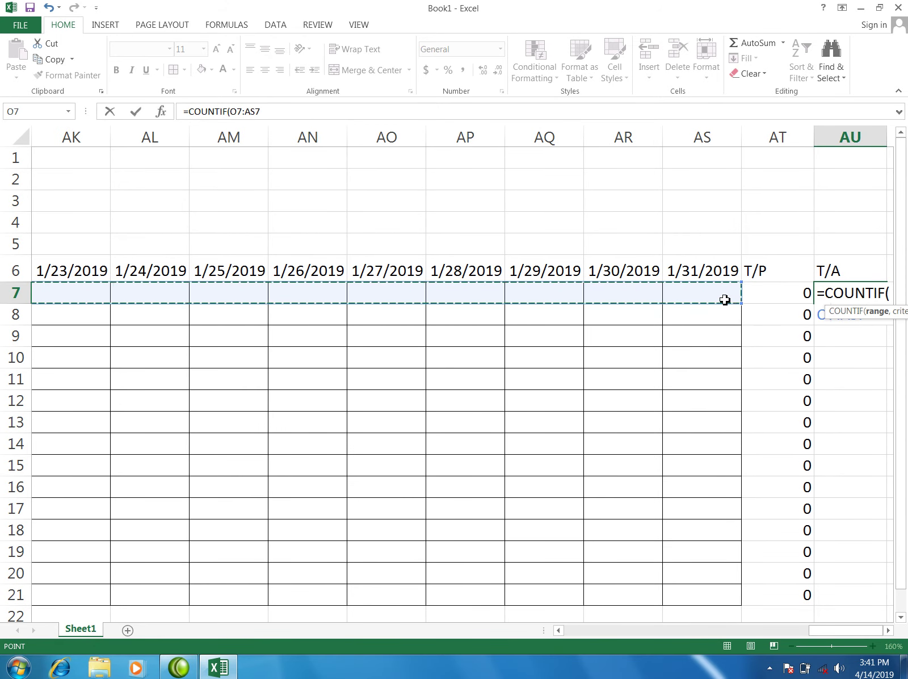
text(,)
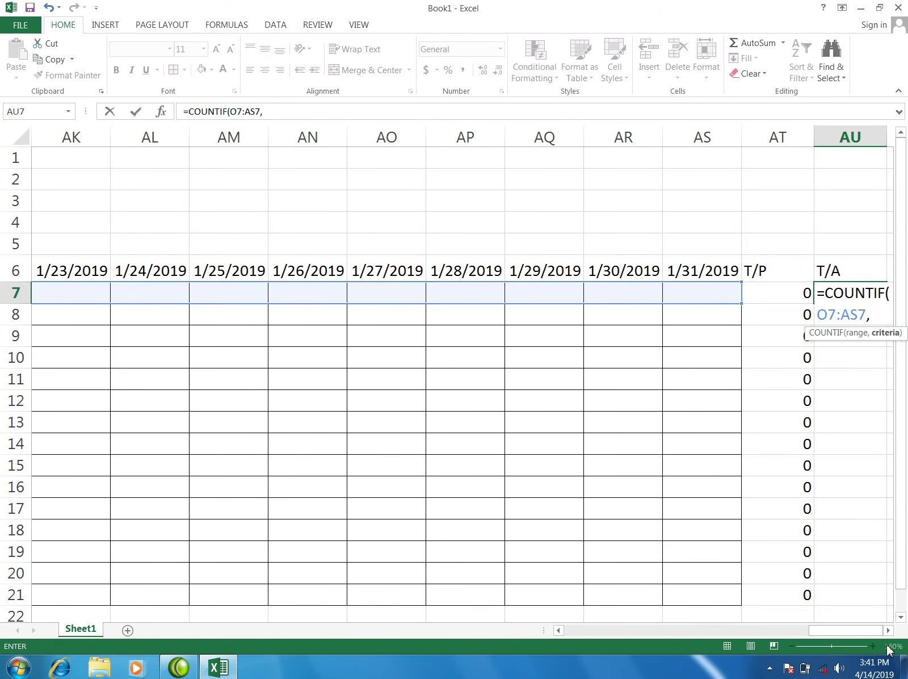
click(888, 630)
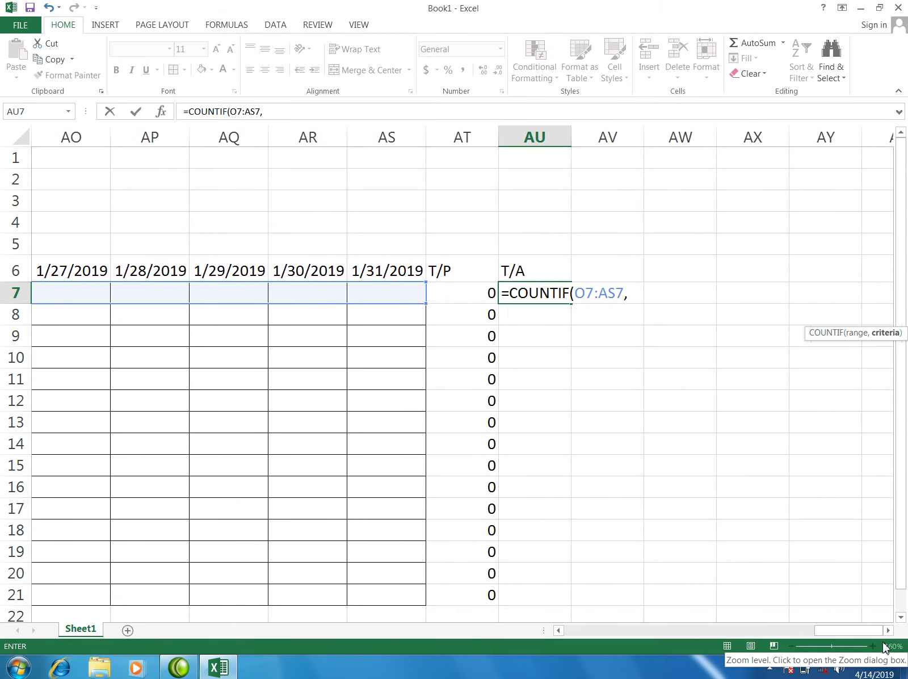
text("a)
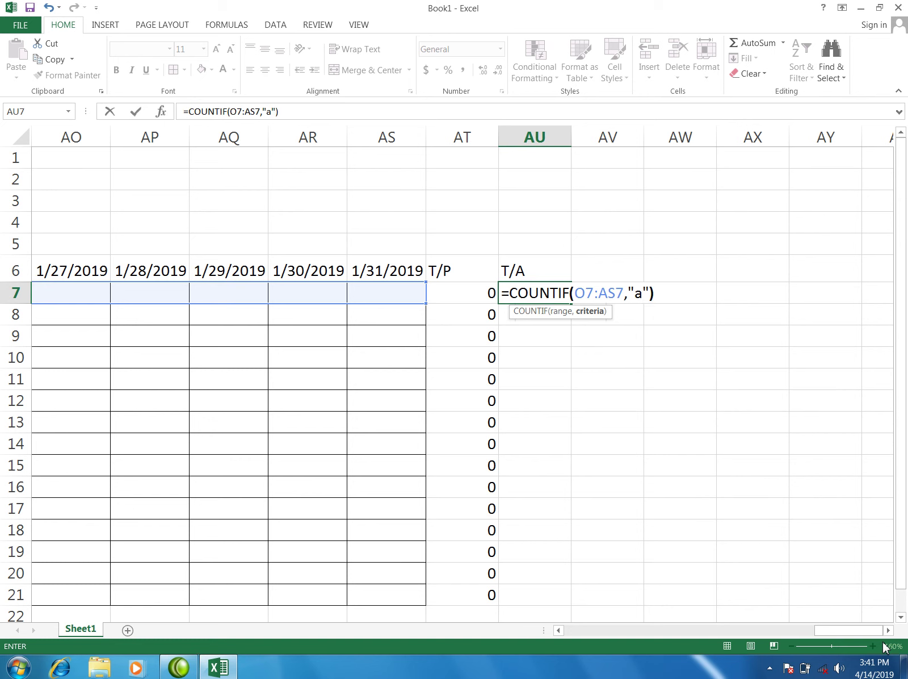
key(Return)
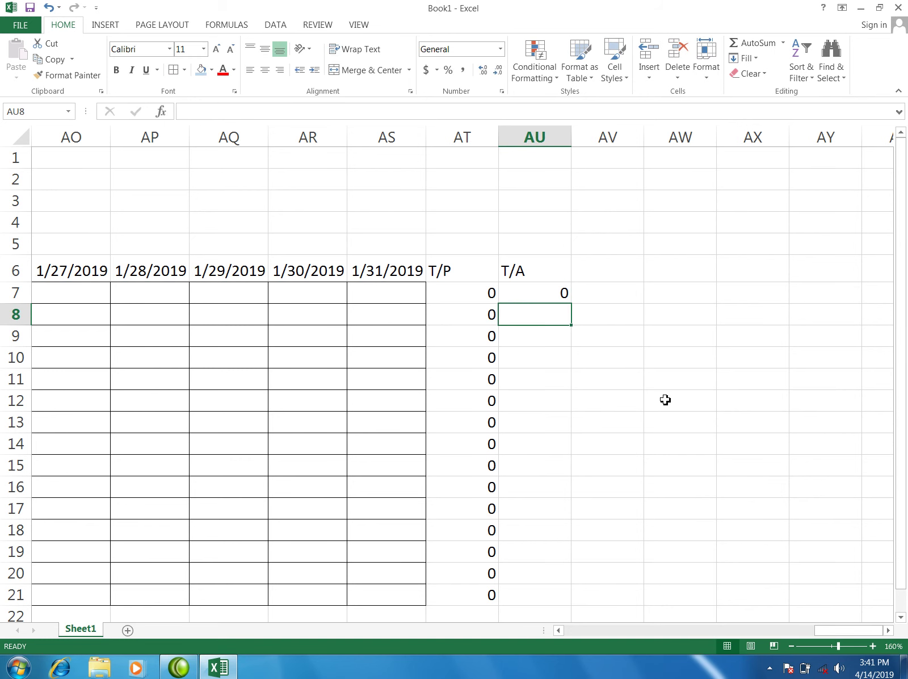
- Fill the AU7 formula down through AU21 and return to the main table
click(552, 294)
drag(570, 306, 582, 591)
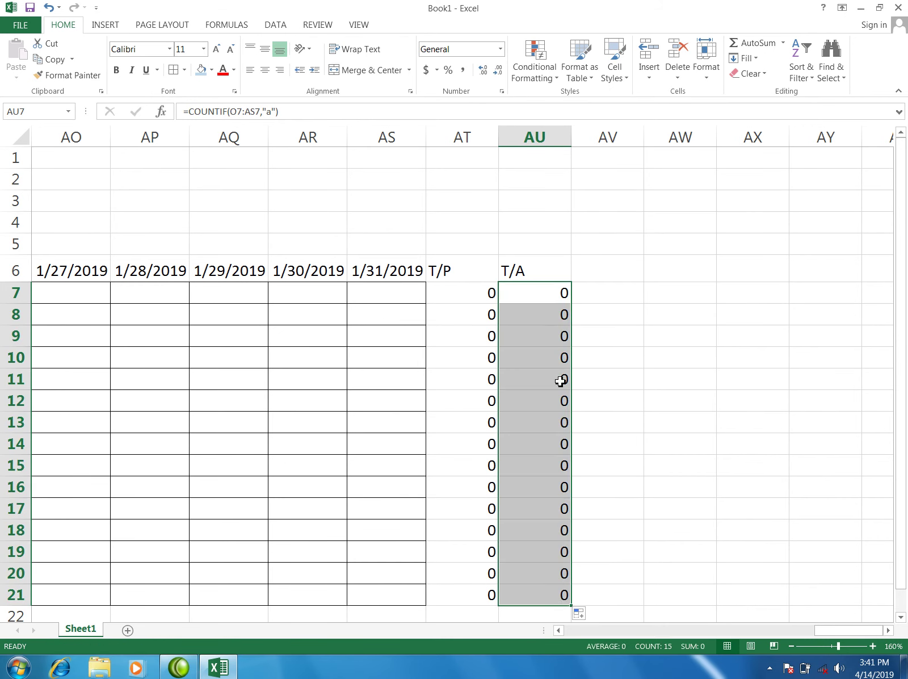
click(561, 377)
drag(812, 634, 636, 631)
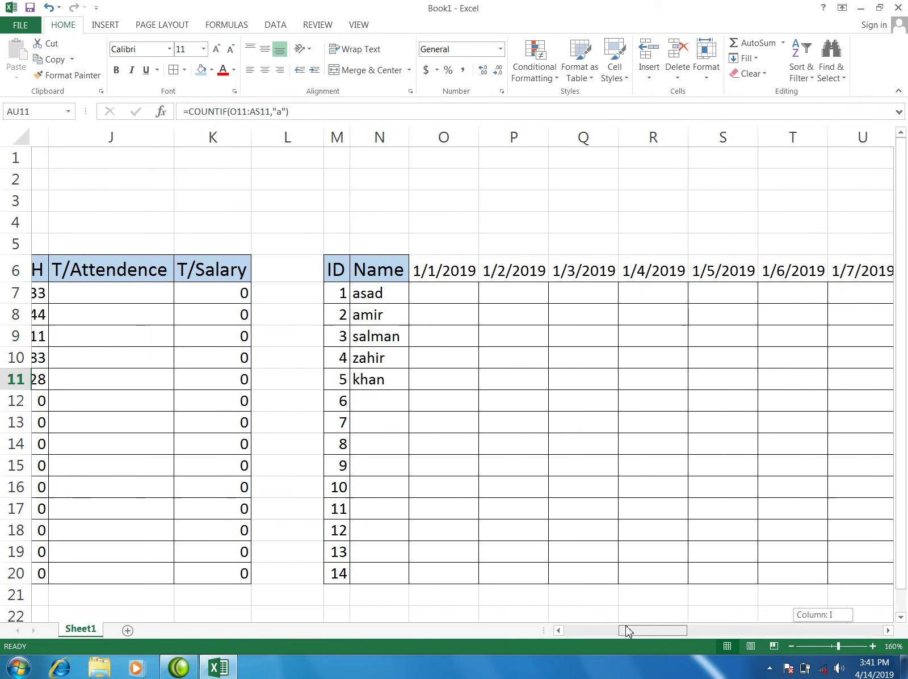
- Mark the first employee a, p, p, p, a, p across the first six January dates
drag(636, 631, 629, 631)
click(486, 297)
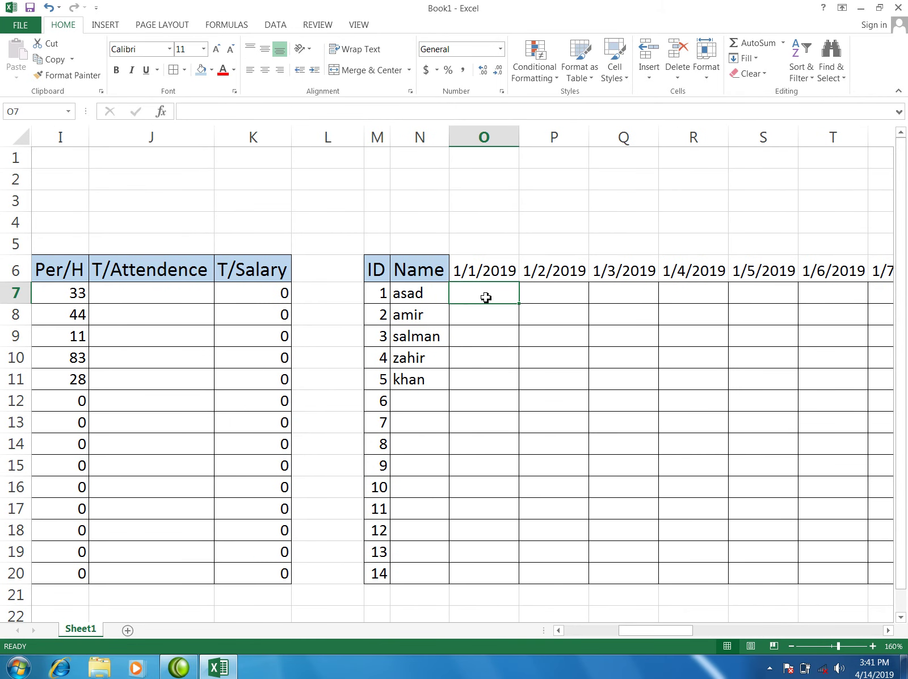
text(a)
click(545, 293)
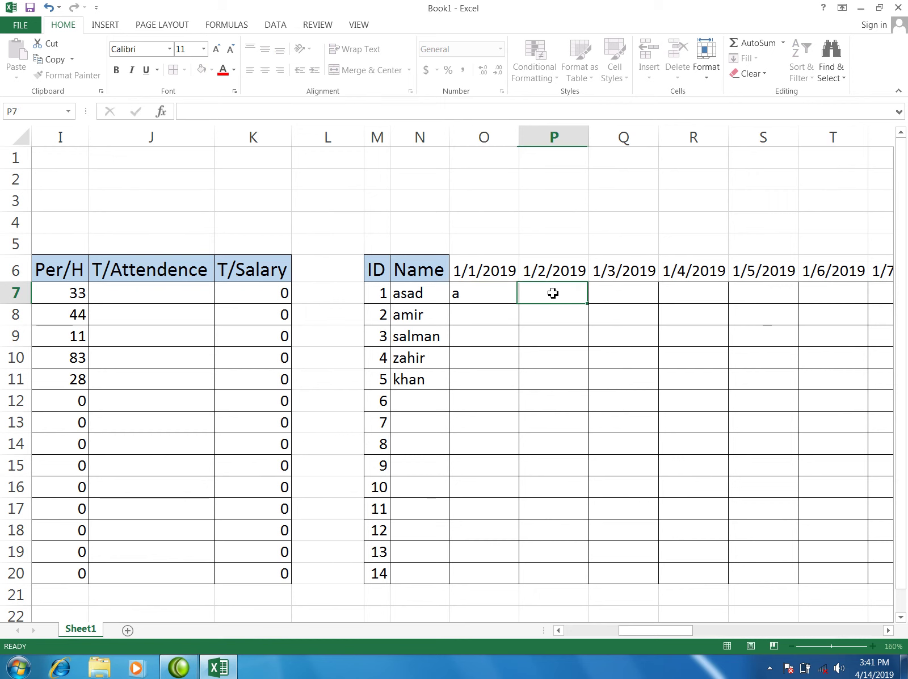
text(p)
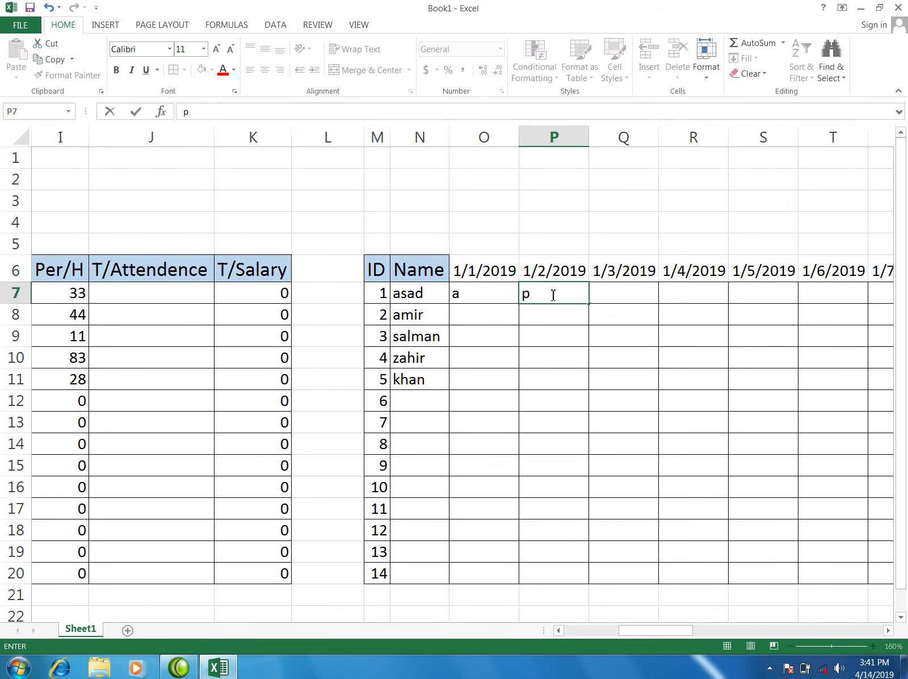
key(Tab)
text(p)
key(Tab)
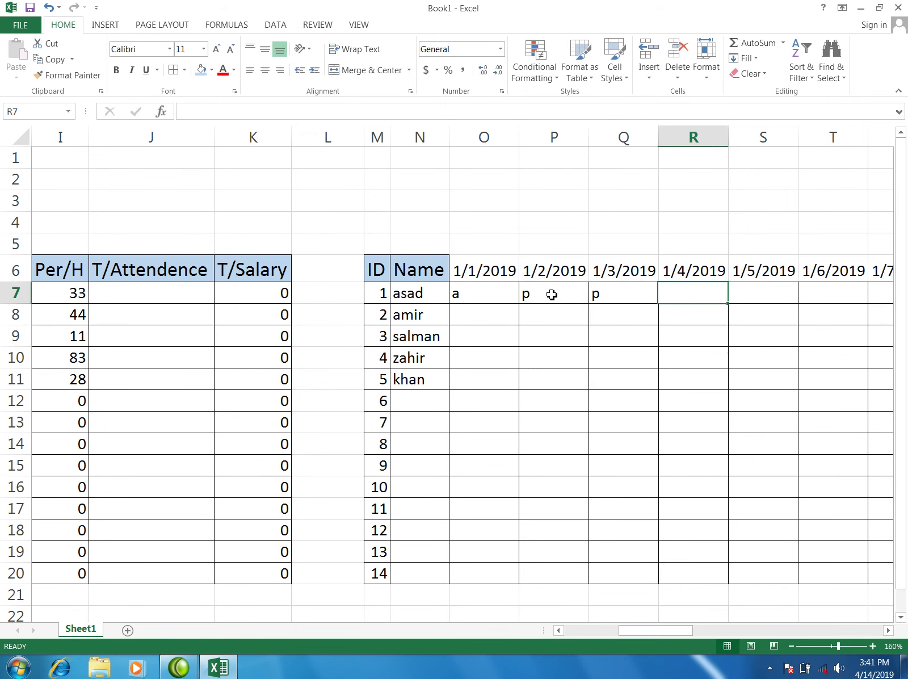
text(p)
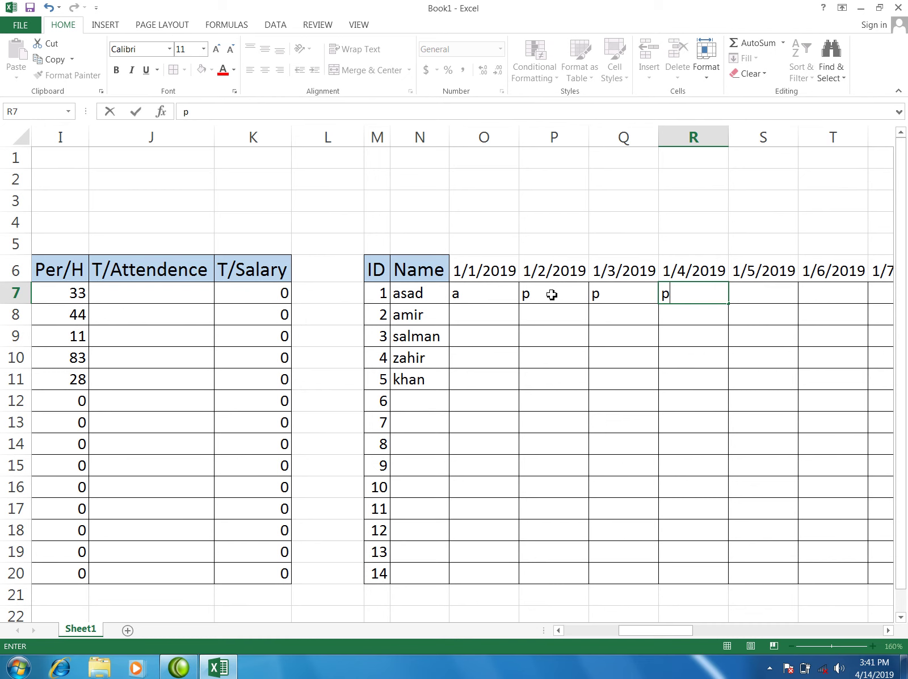
key(Tab)
text(a)
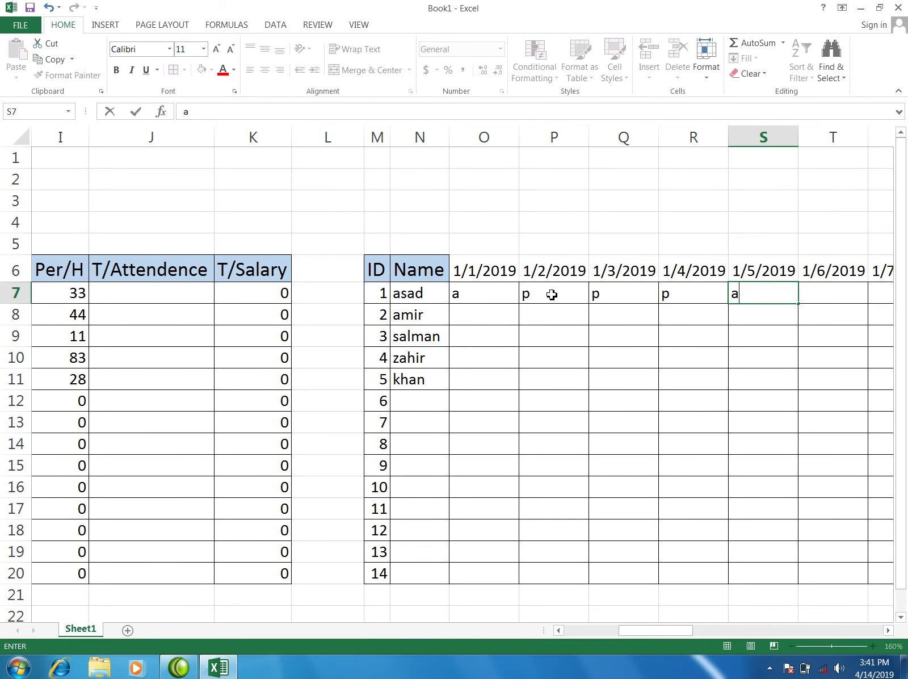
key(Tab)
text(p)
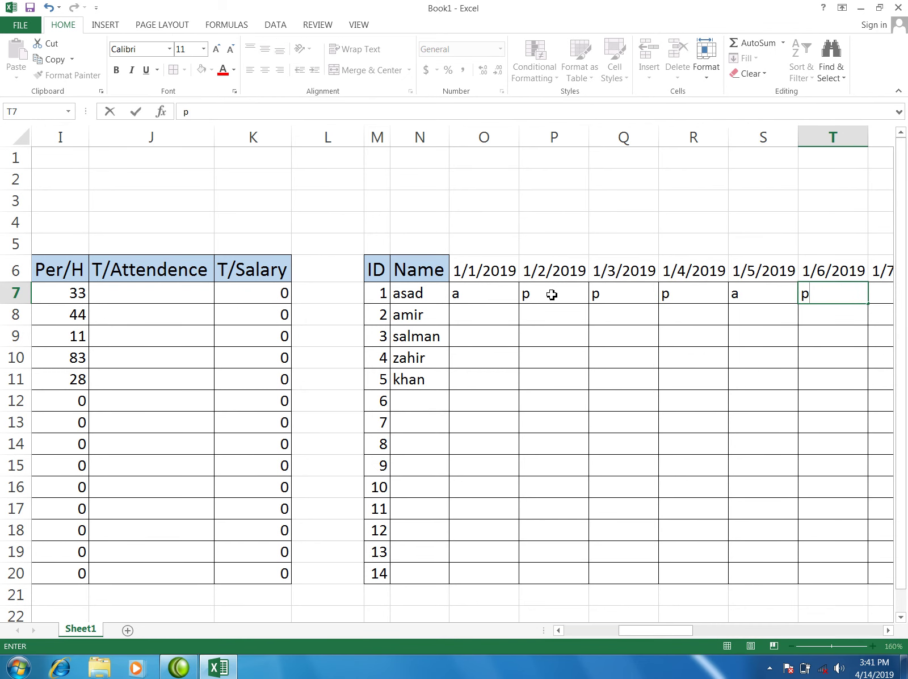
- Mark the second employee p, p, p, a, p across the first five January dates
click(471, 321)
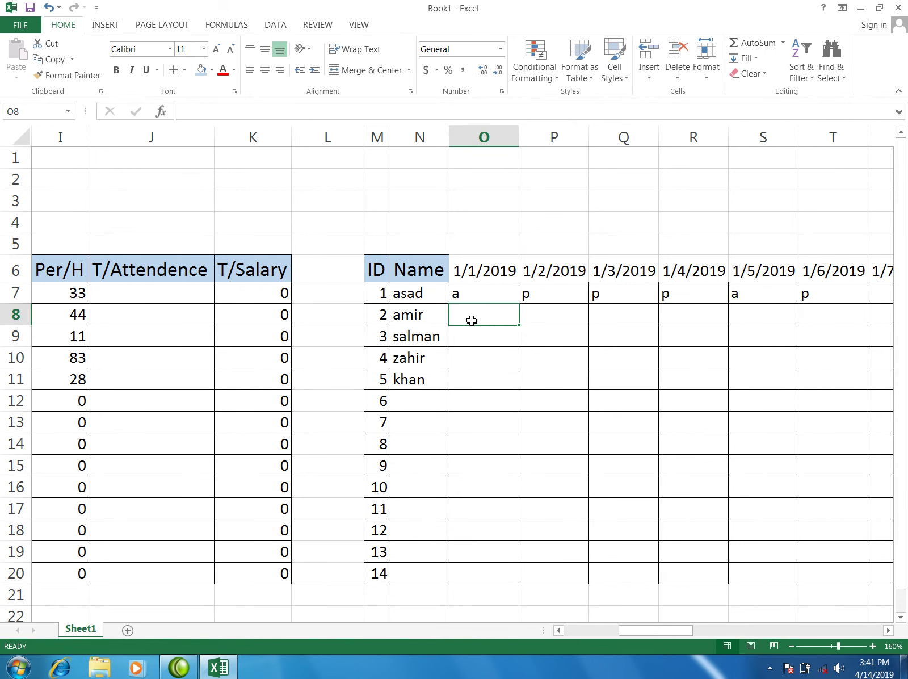
text(p)
key(Tab)
text(p)
key(Tab)
text(p)
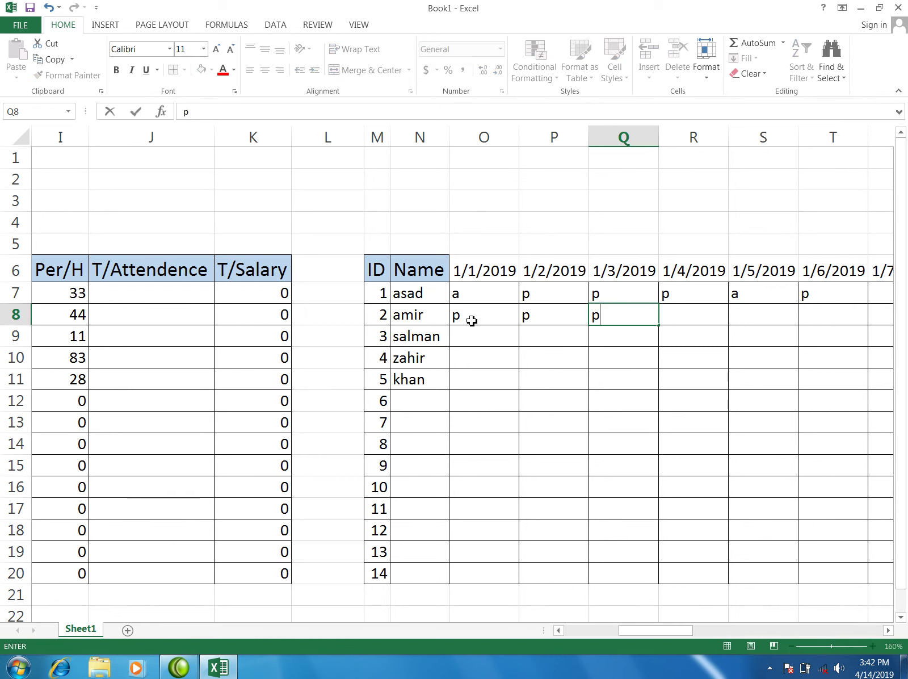
key(Tab)
text(a)
key(Tab)
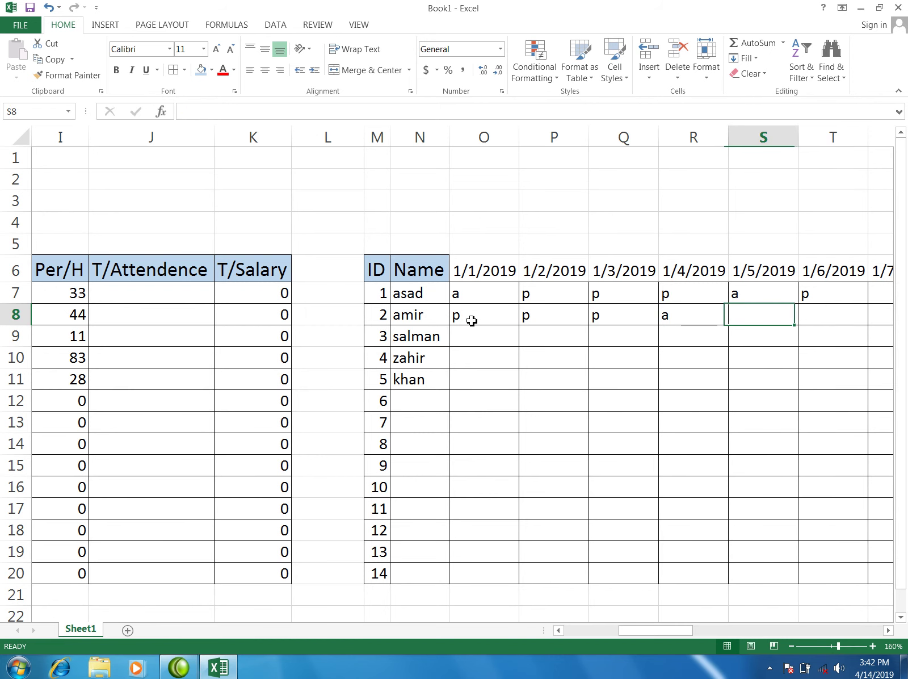
text(p)
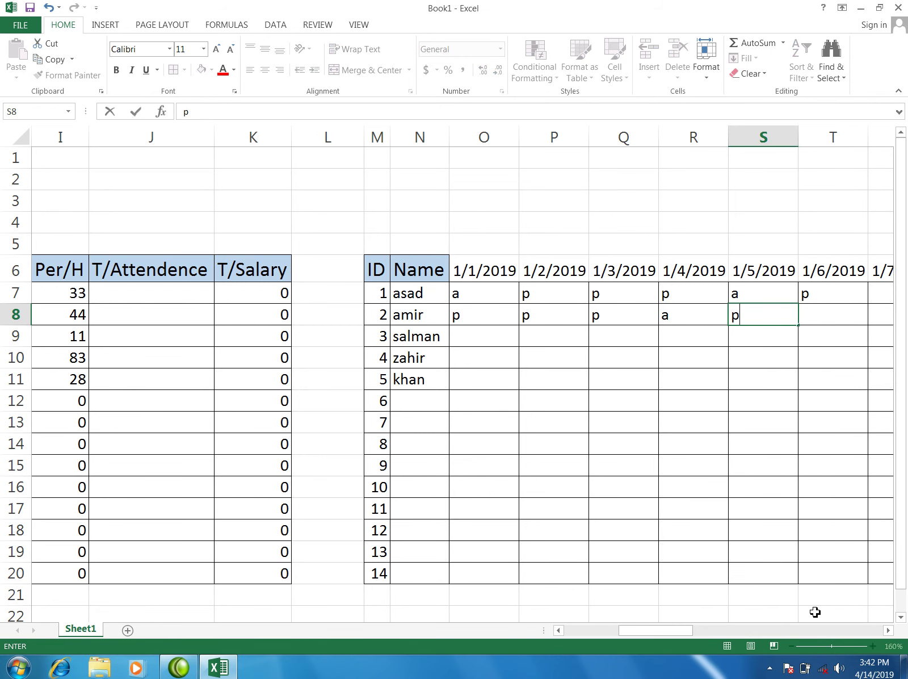
- Check the AT7/AU7 totals and mark the first employee p on 1/29 and a on 1/30
click(887, 630)
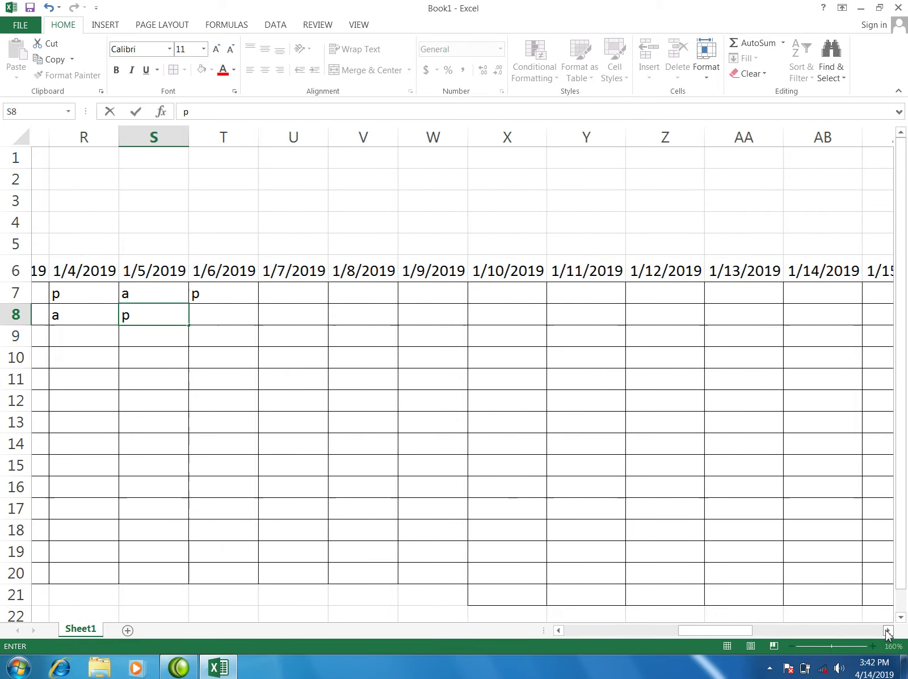
drag(887, 631, 887, 631)
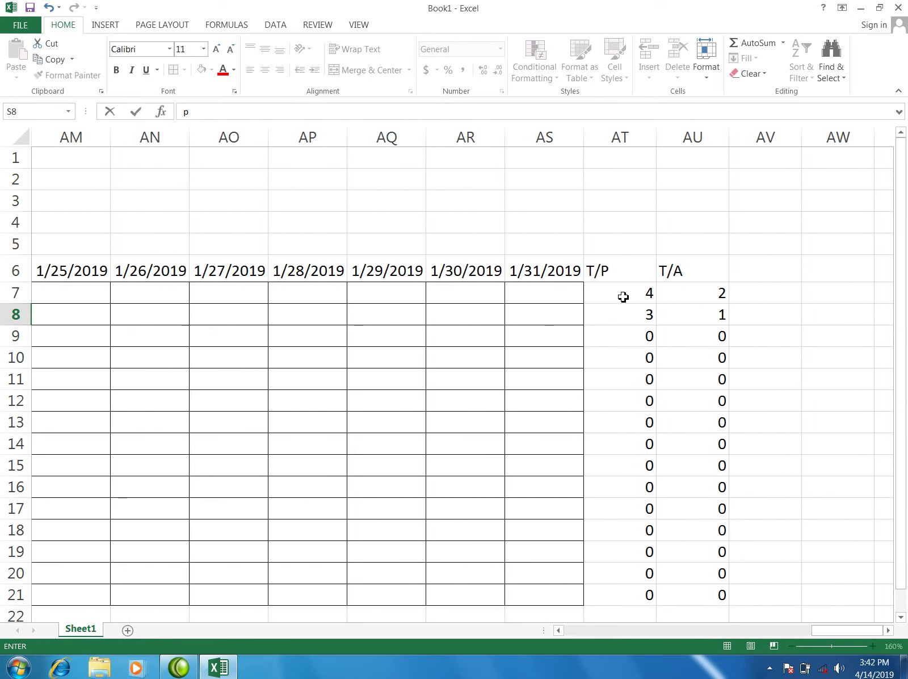
click(625, 292)
click(697, 295)
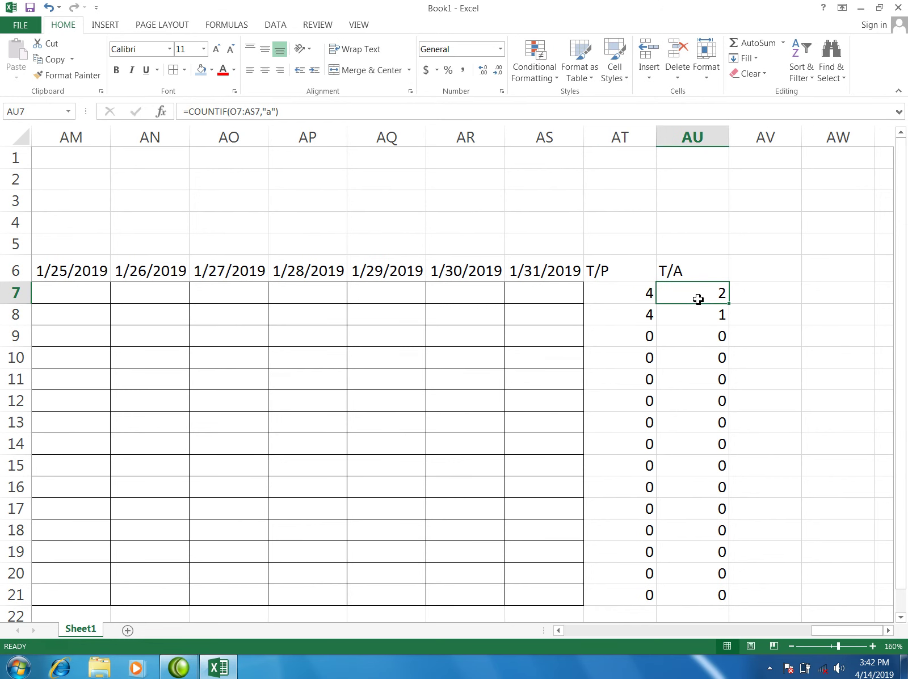
click(388, 293)
text(p)
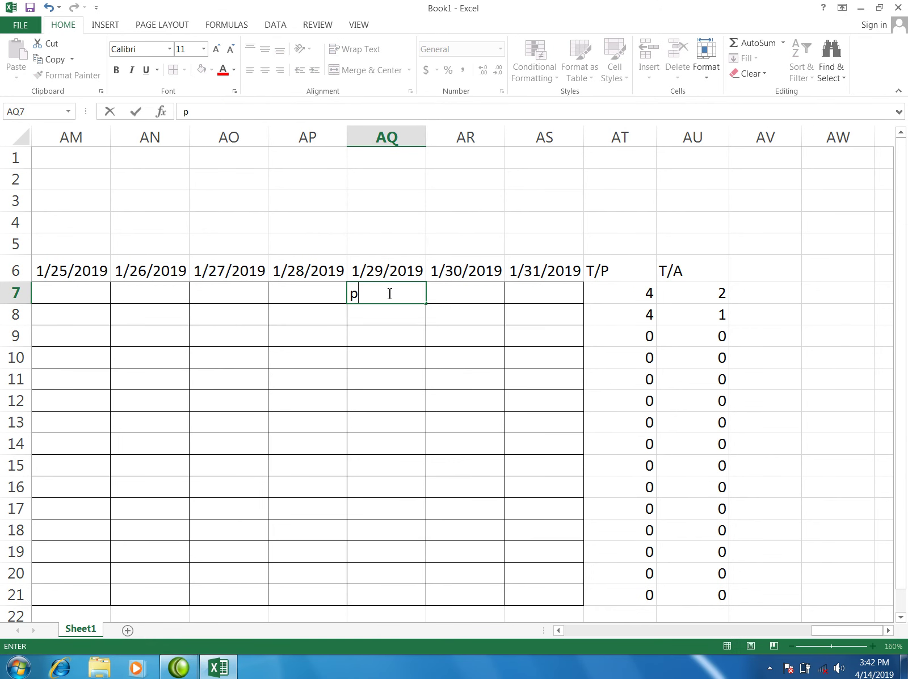
click(466, 222)
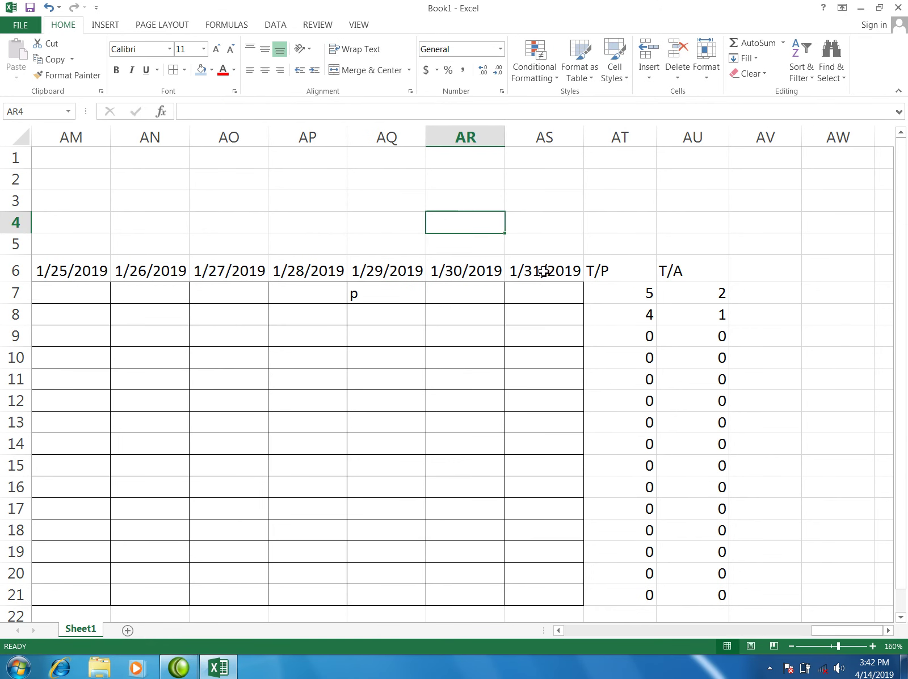
click(443, 295)
text(a)
click(547, 230)
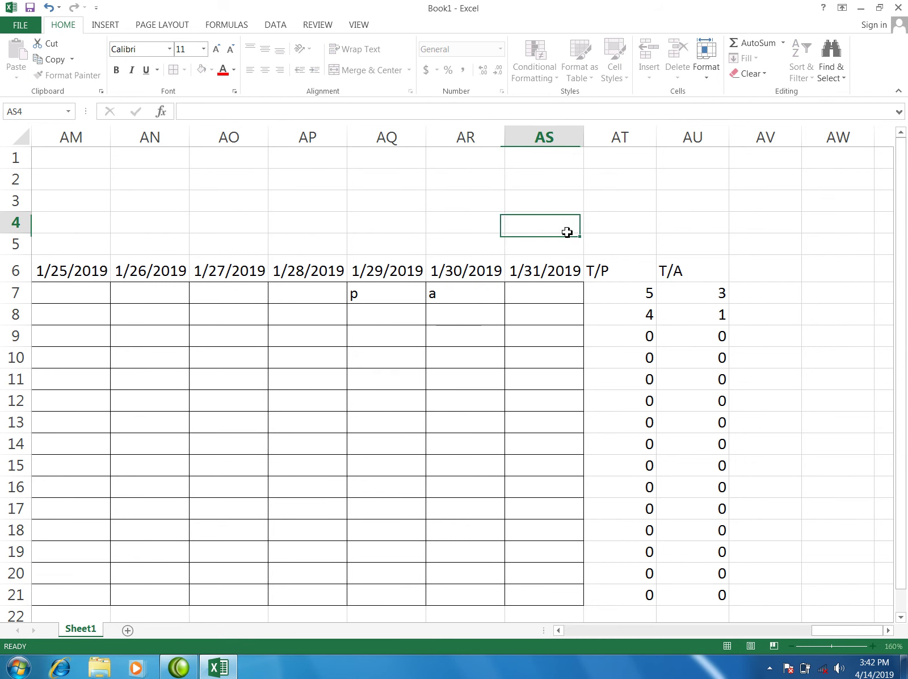
drag(645, 296, 644, 400)
drag(849, 633, 637, 632)
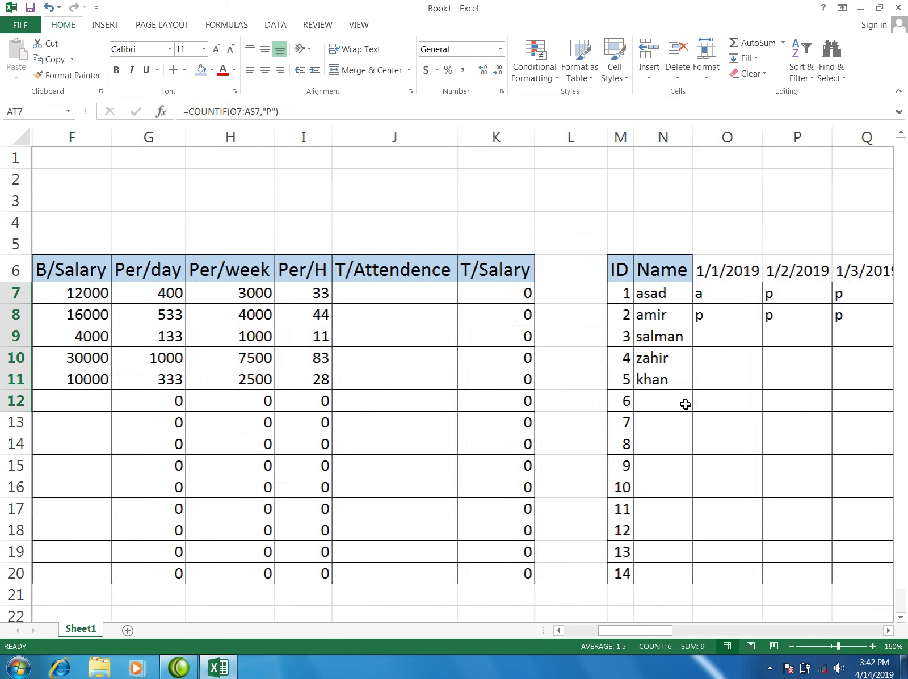
- Enter 1/1/2019 marks p, a, p for the third, fourth and fifth employees
click(709, 339)
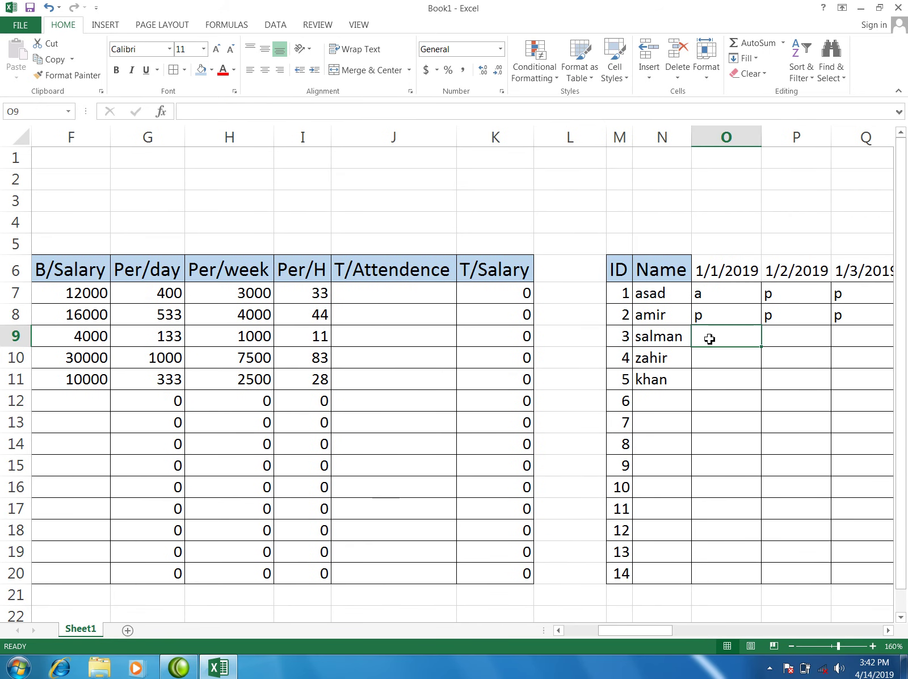
text(p)
click(715, 360)
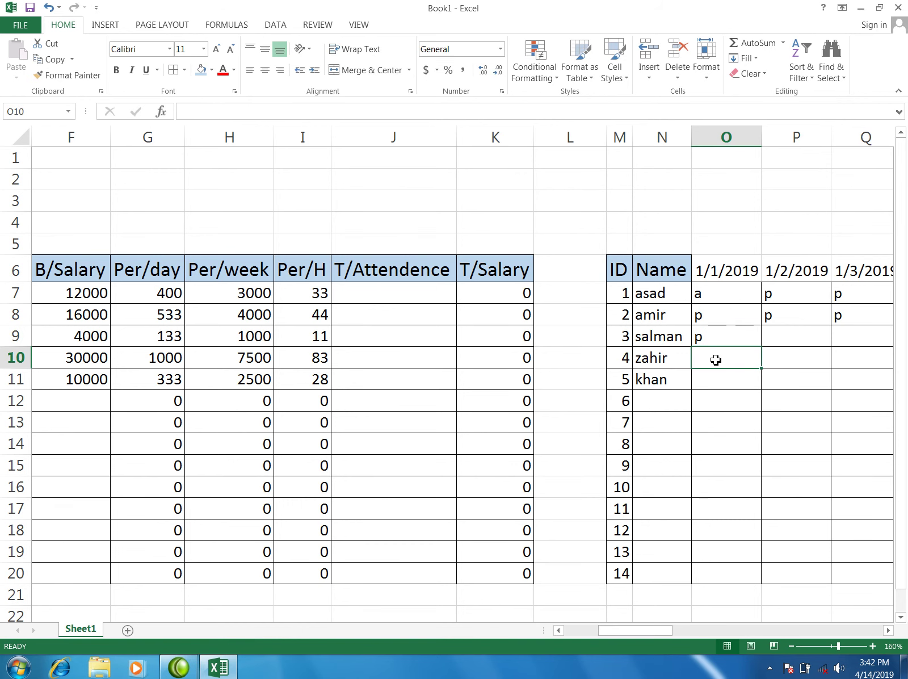
text(a)
click(718, 377)
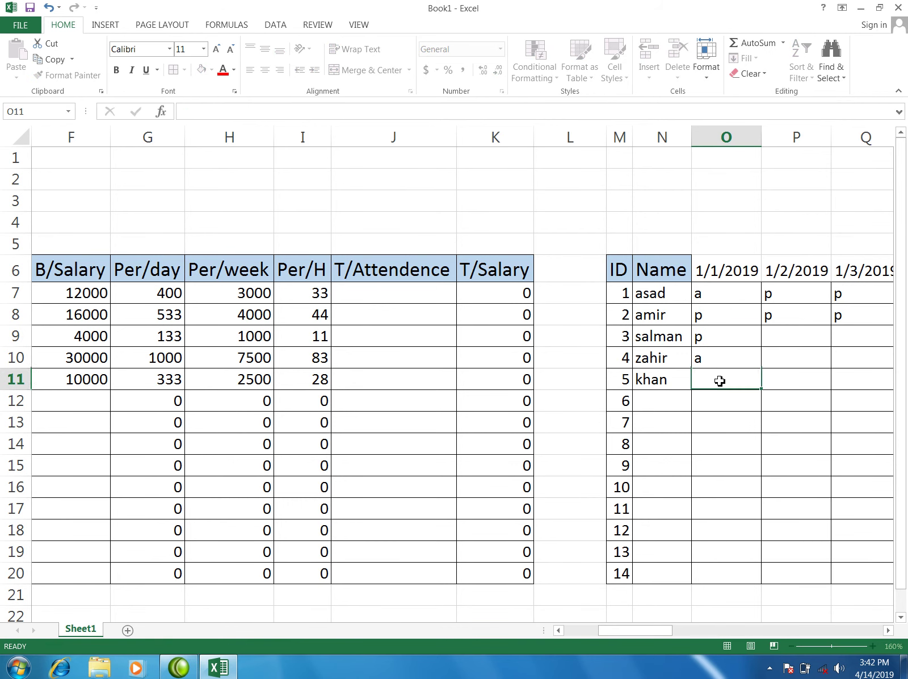
text(p)
drag(713, 296, 722, 531)
click(719, 462)
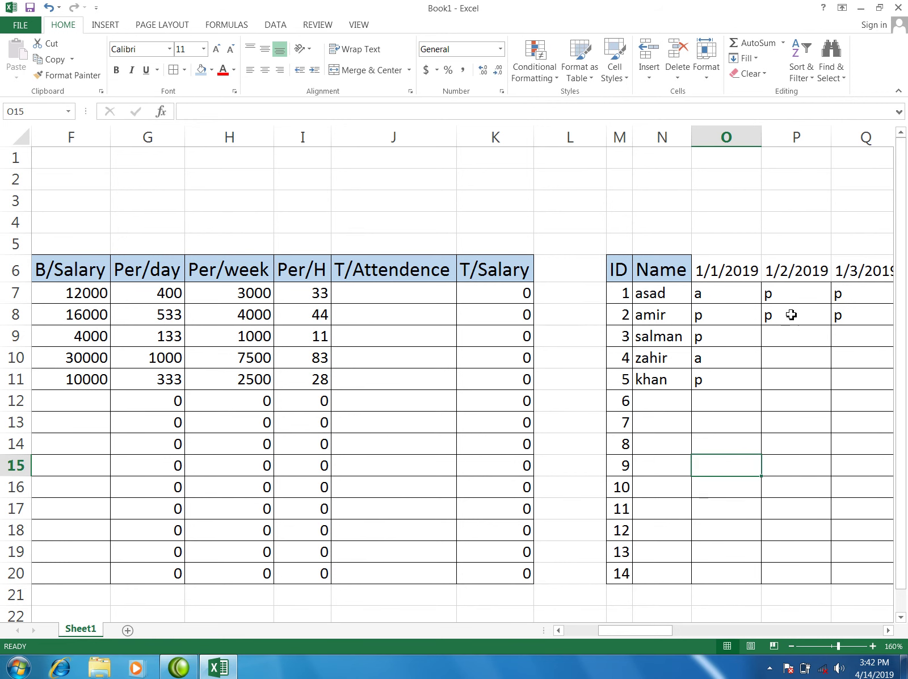
drag(776, 293, 790, 486)
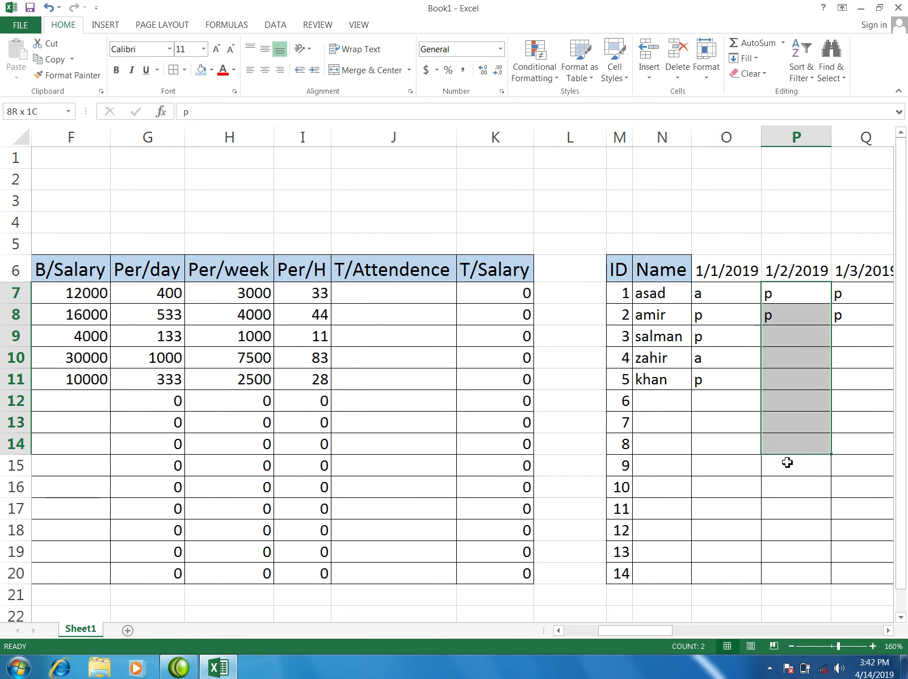
click(889, 630)
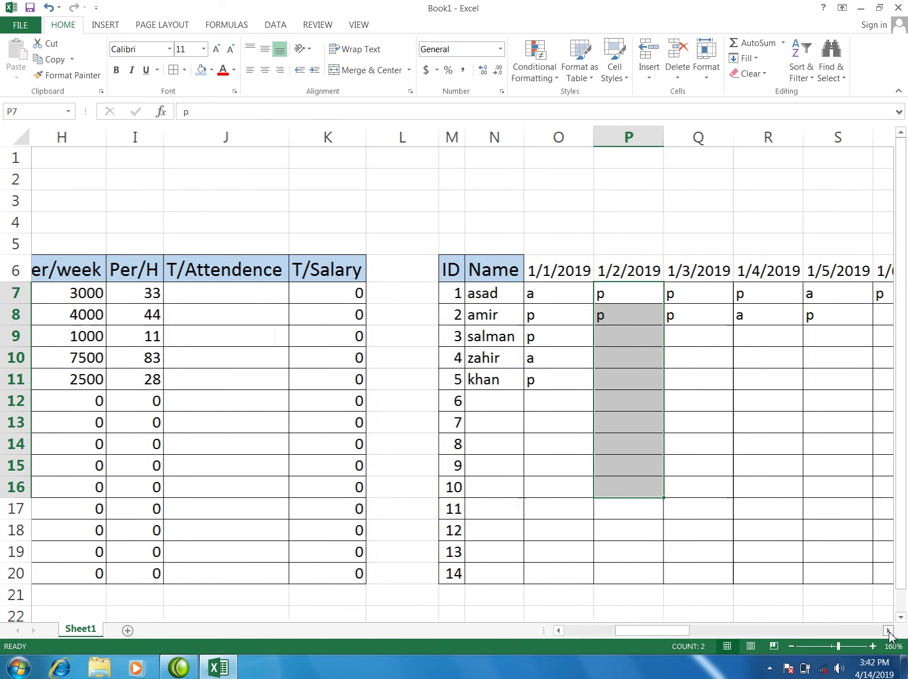
drag(889, 630, 889, 630)
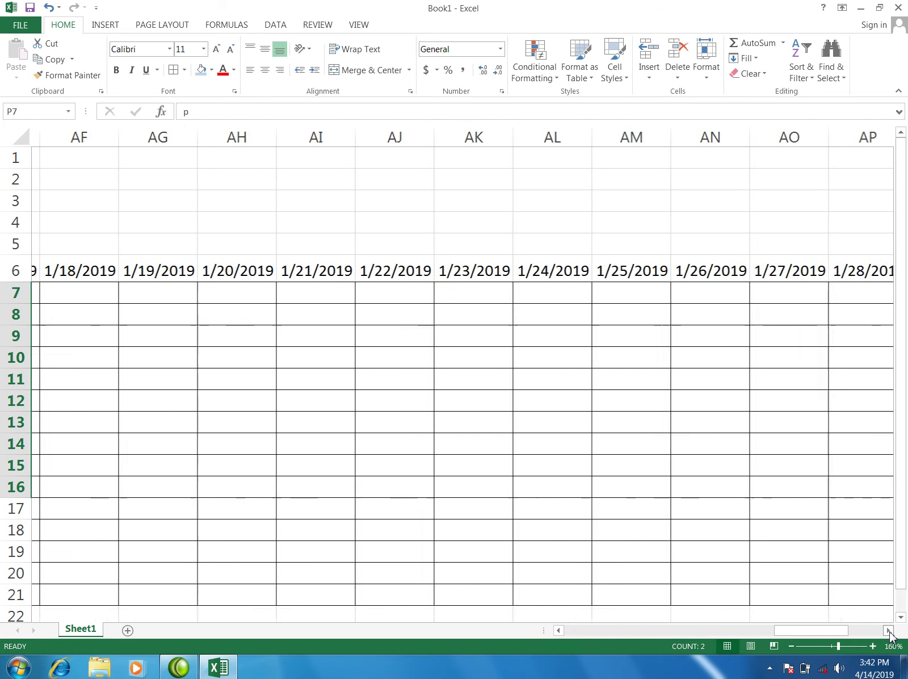
- Copy the T/P totals AT7:AT21 and select J7:J20 under T/Attendence
drag(888, 631, 889, 631)
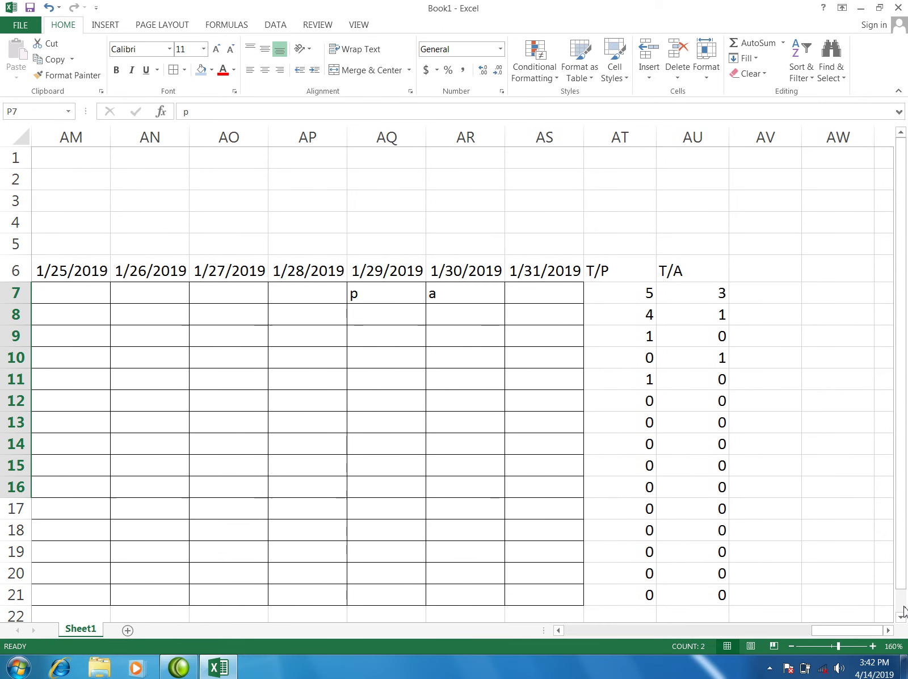
click(902, 620)
drag(636, 272, 643, 571)
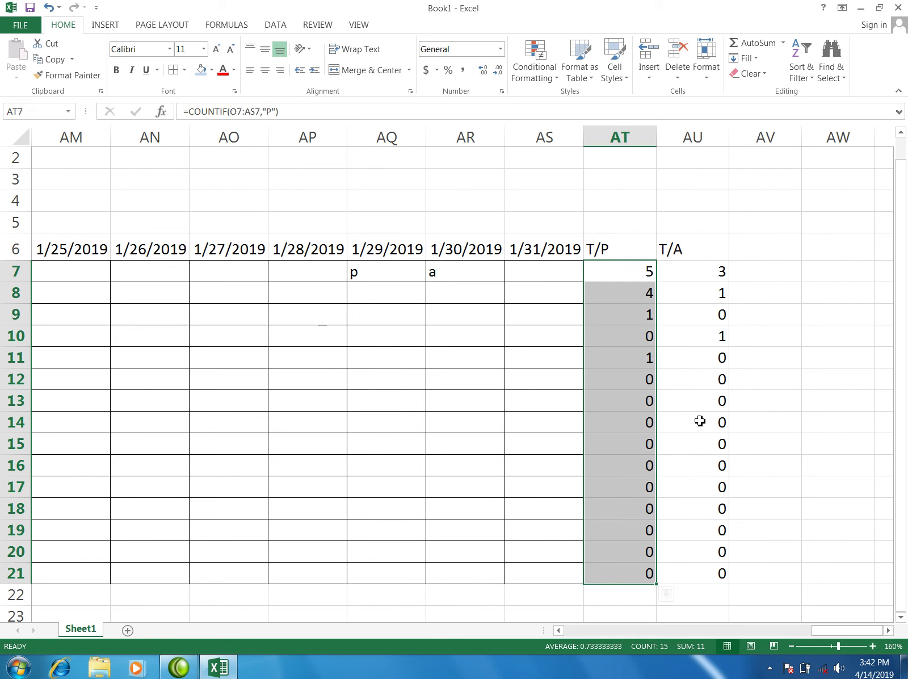
key(ctrl+c)
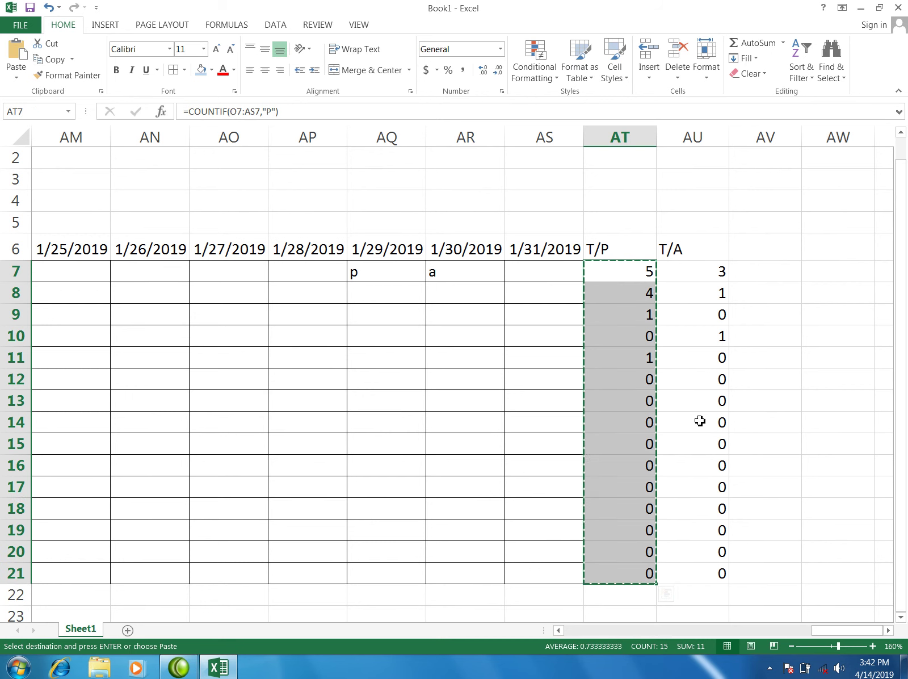
click(558, 630)
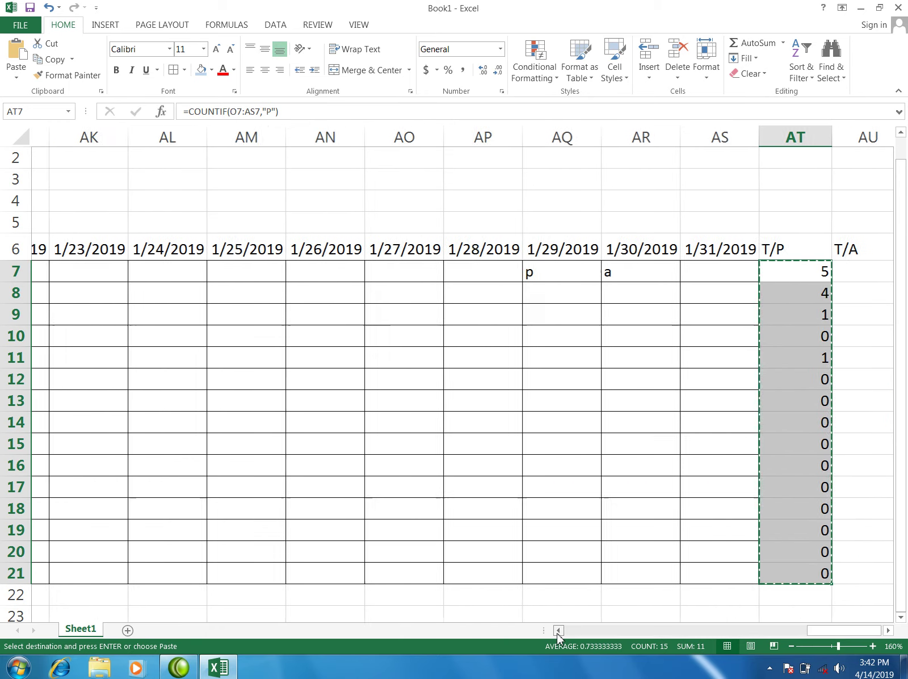
drag(559, 634, 559, 634)
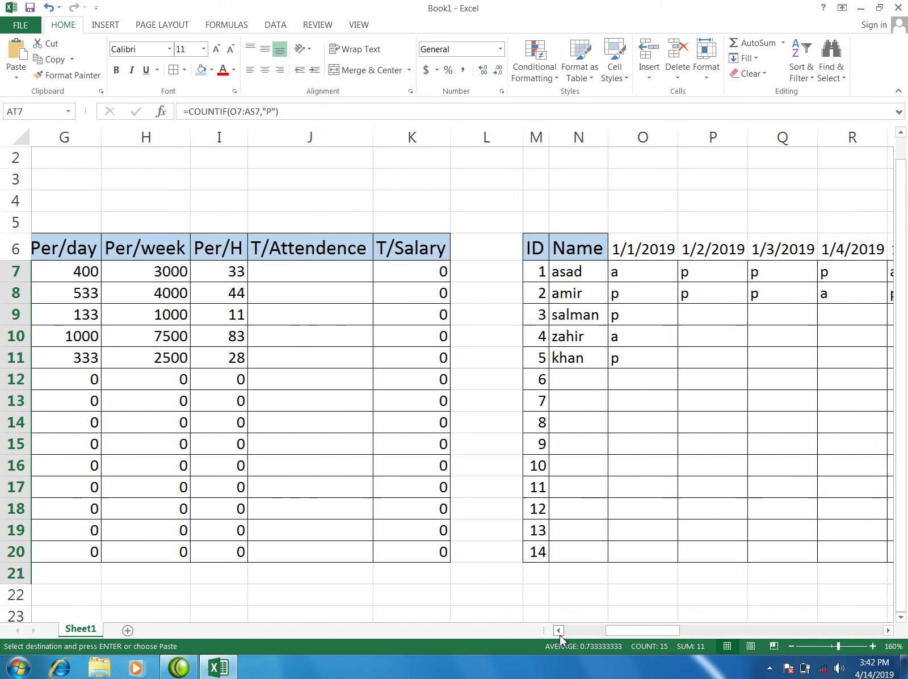
drag(307, 274, 308, 543)
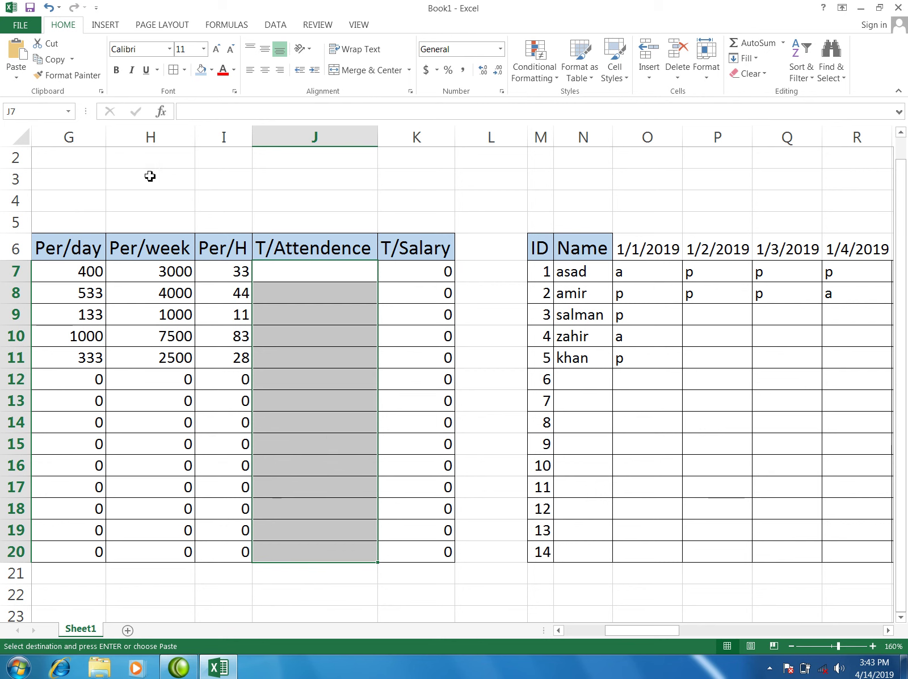
- Use Paste Special > Paste Link to link J7:J20 to the copied T/P totals
click(17, 78)
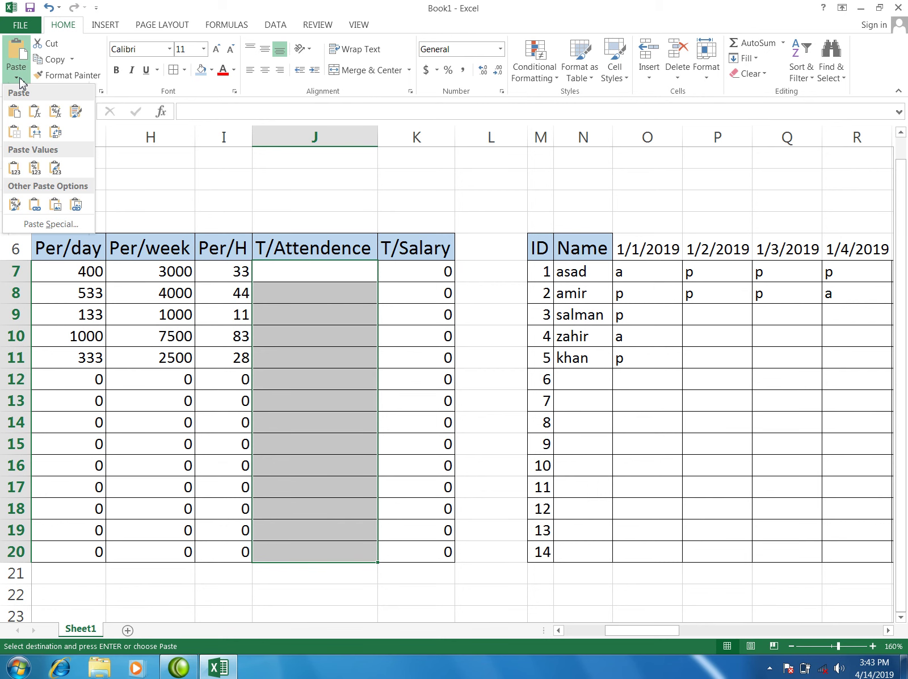
click(44, 224)
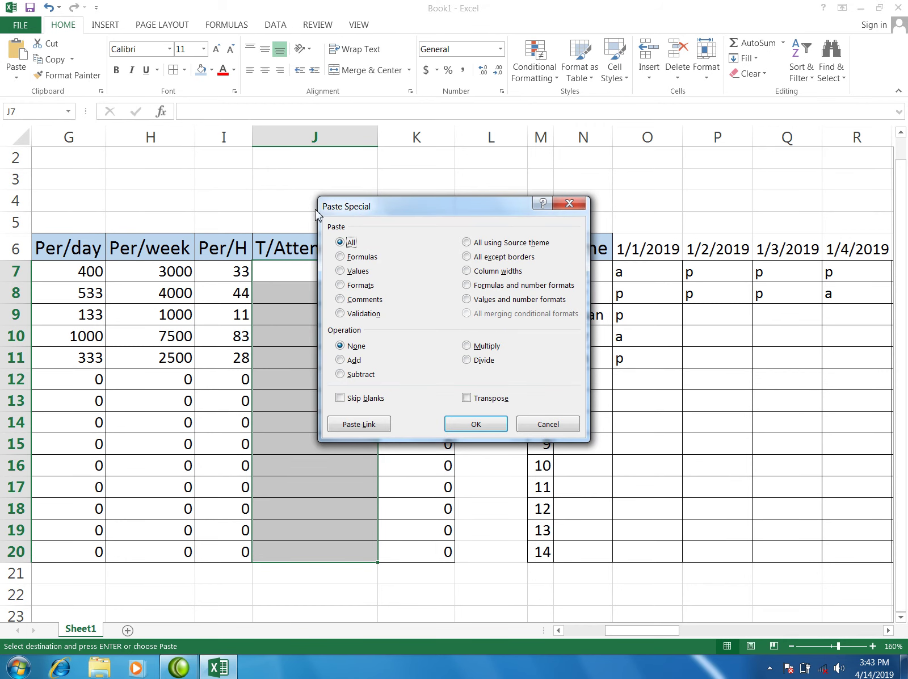
mouse_move(452, 213)
mouse_down()
mouse_move(627, 135)
mouse_move(629, 107)
mouse_up()
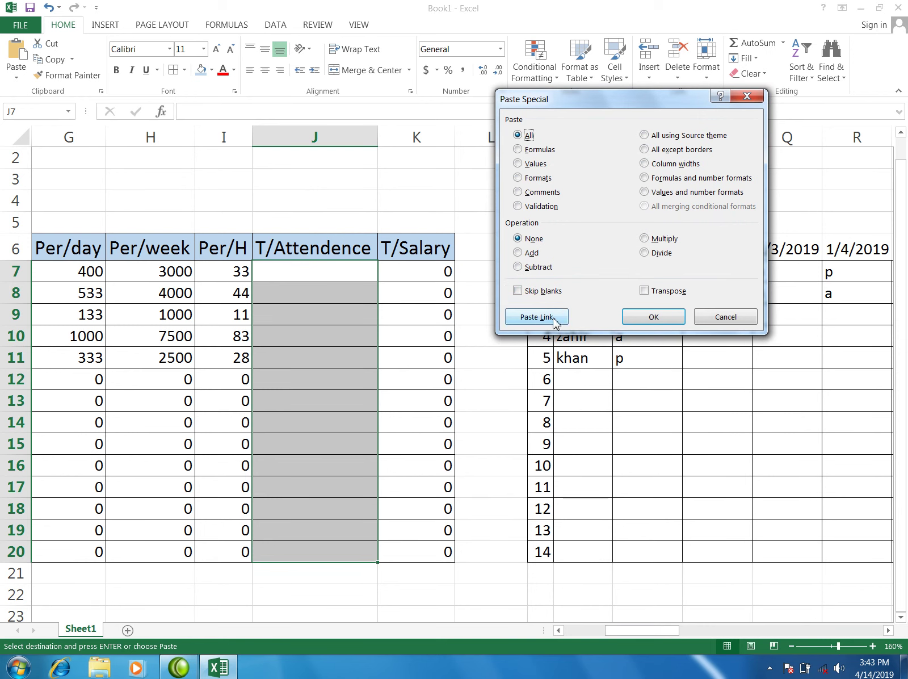
click(538, 319)
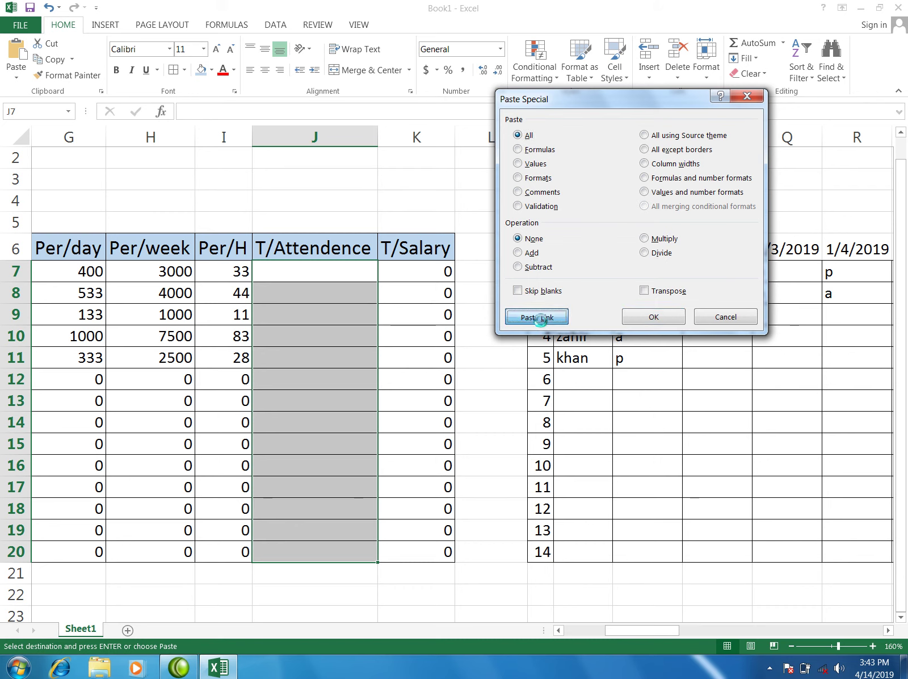
click(483, 316)
click(365, 299)
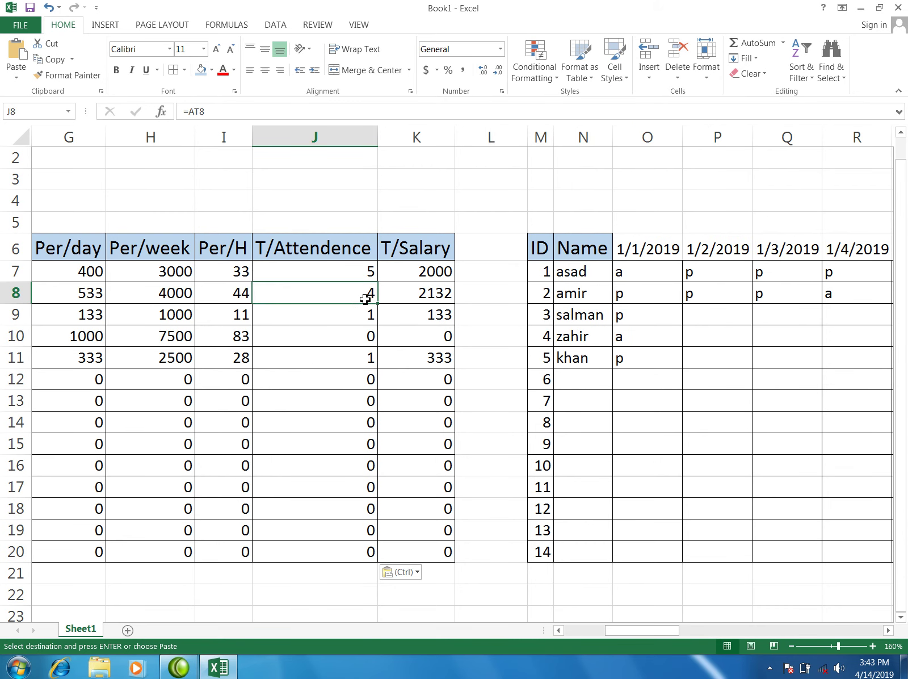
click(348, 272)
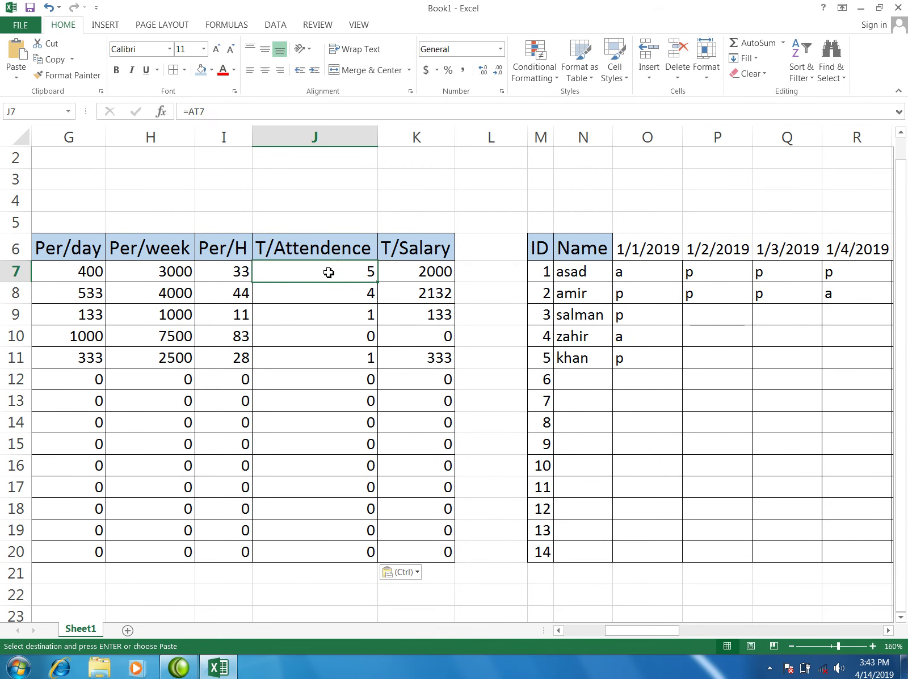
click(434, 276)
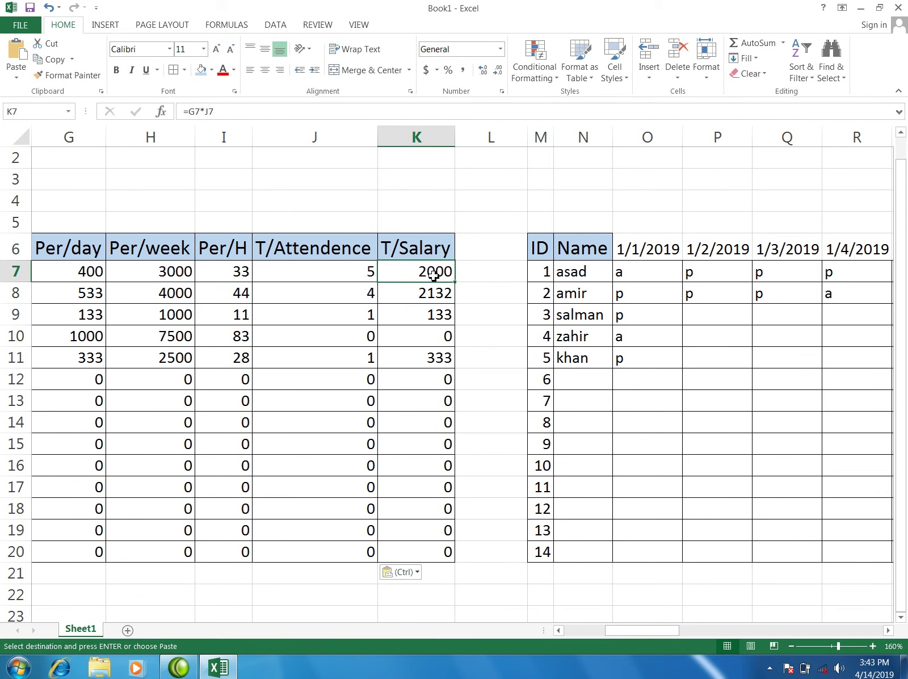
click(350, 298)
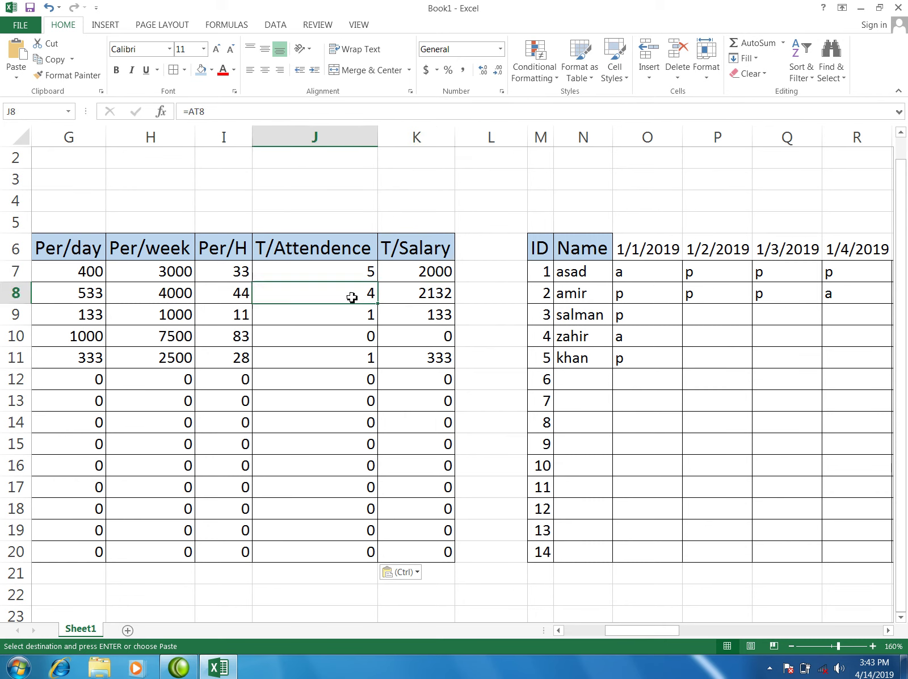
click(414, 294)
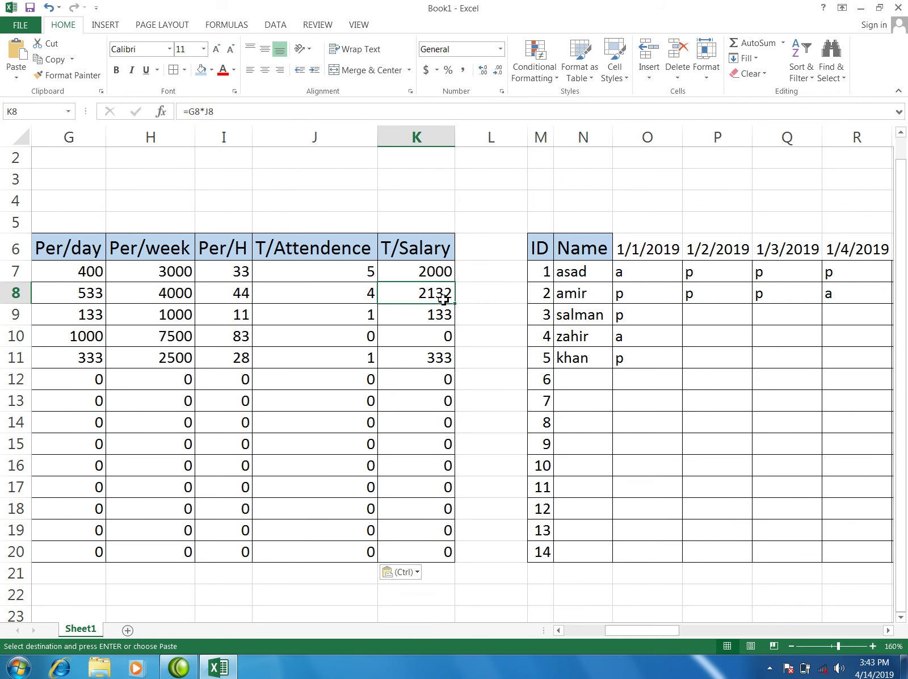
click(638, 275)
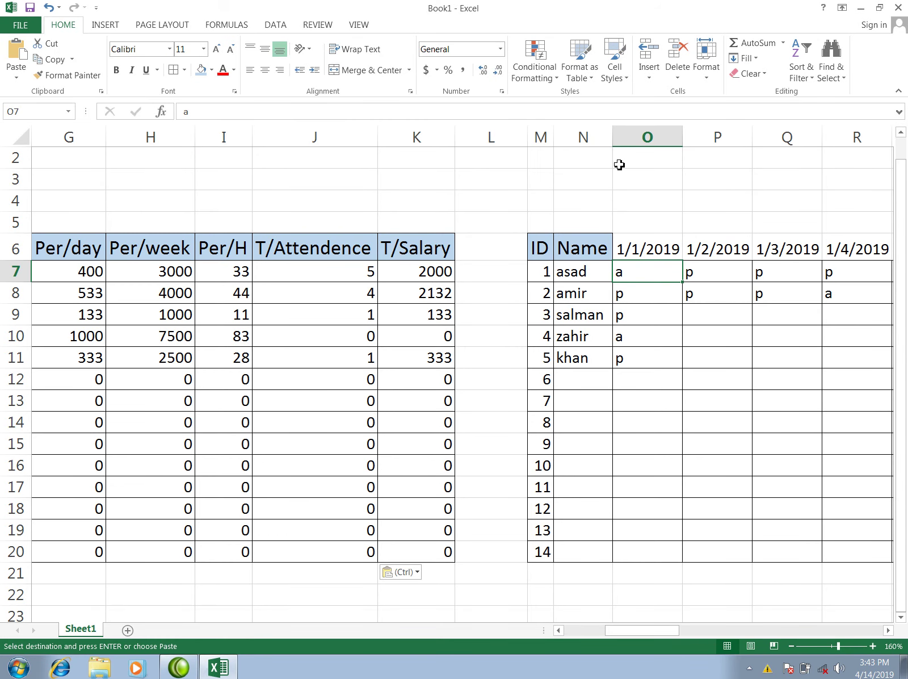
- Overtype the 1/1/2019 marks with p for the first employee and a for the second
text(p)
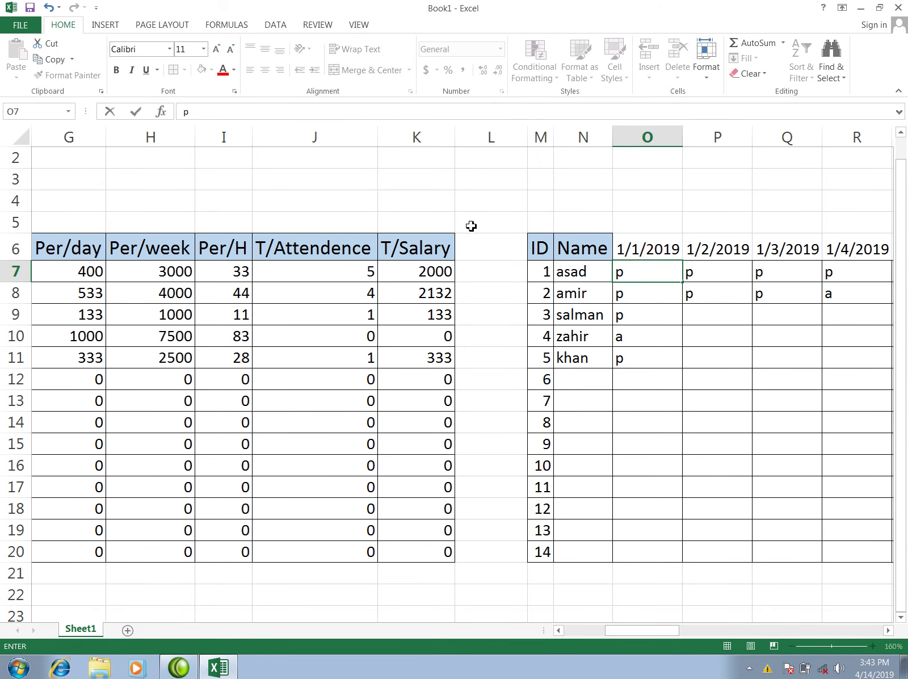
click(464, 181)
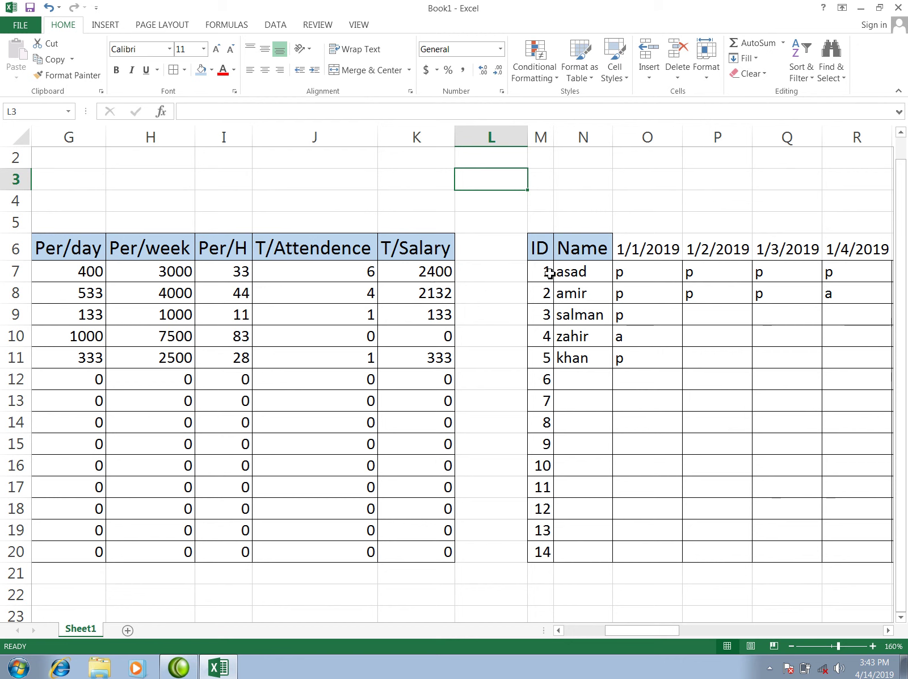
click(625, 296)
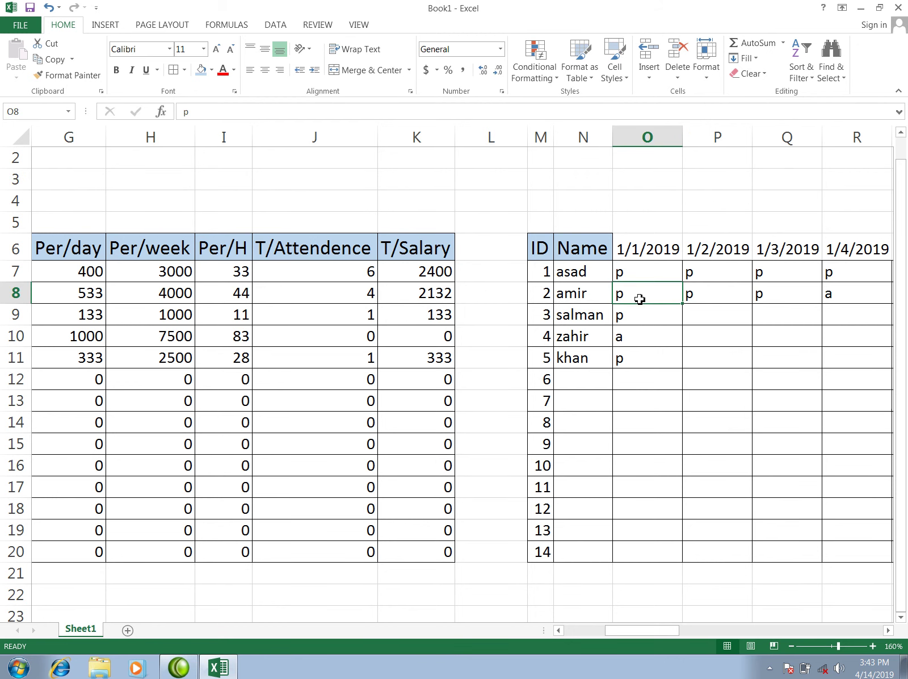
text(a)
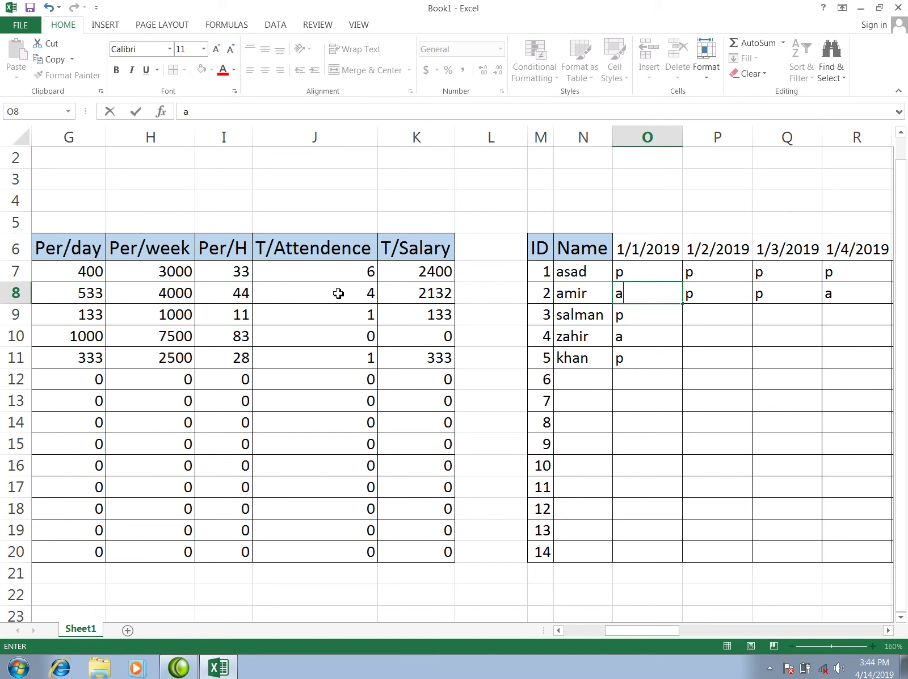
click(470, 186)
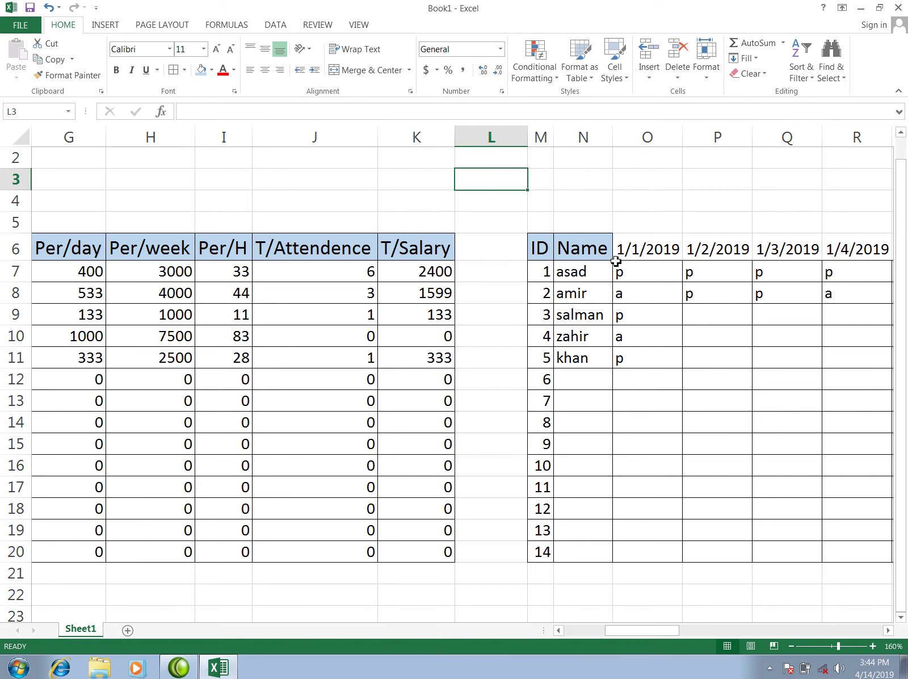
mouse_move(547, 253)
mouse_down()
mouse_move(586, 266)
mouse_move(705, 394)
mouse_up()
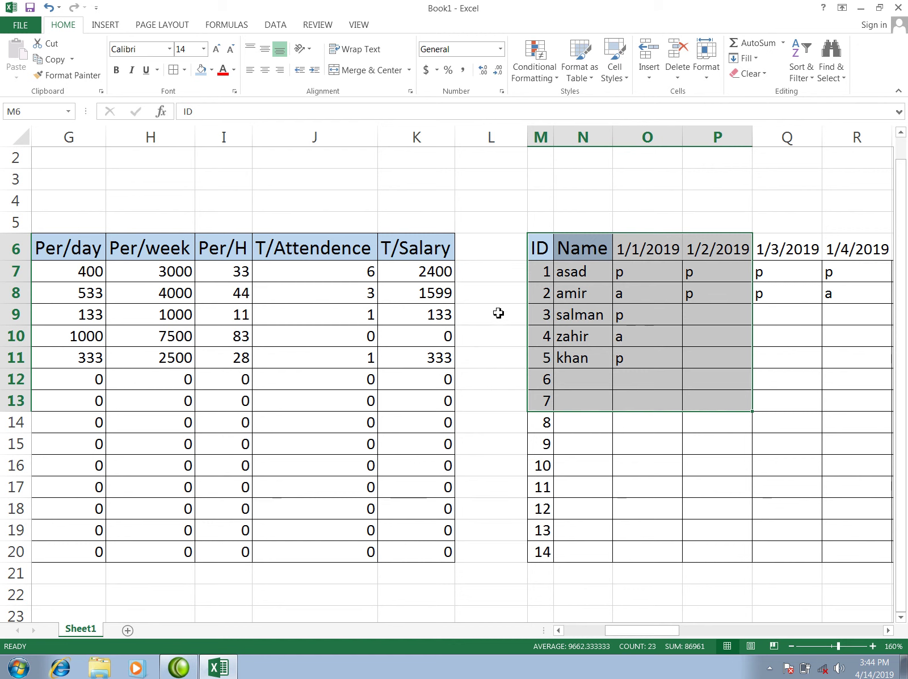
click(568, 292)
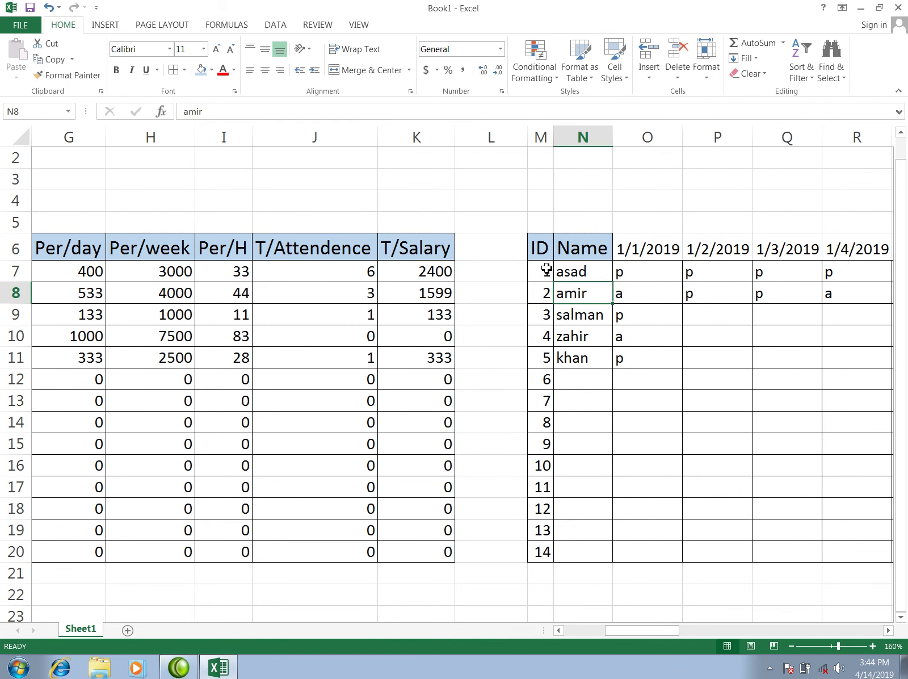
click(653, 244)
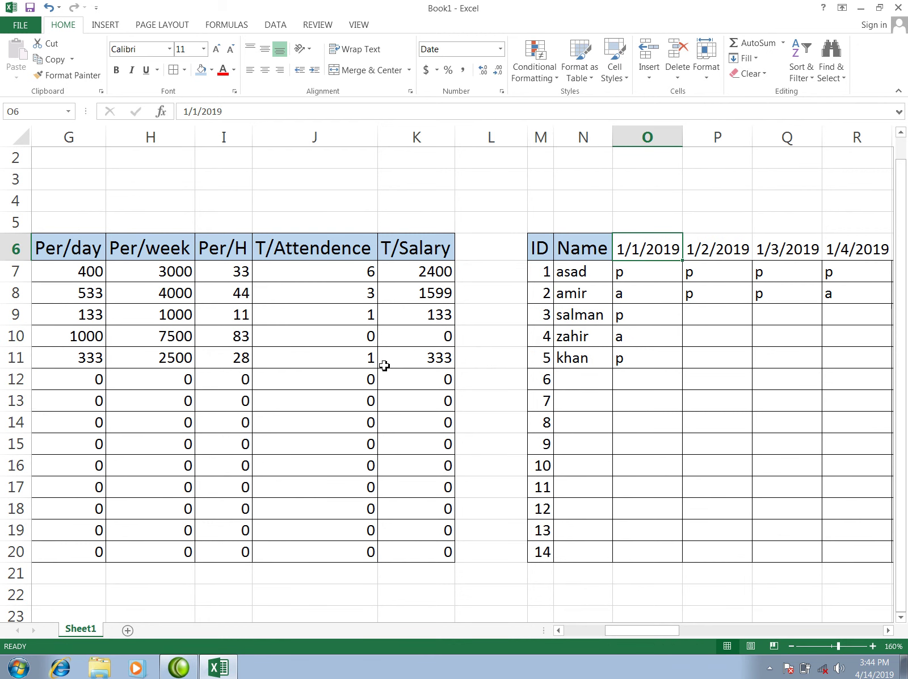
drag(647, 630, 606, 630)
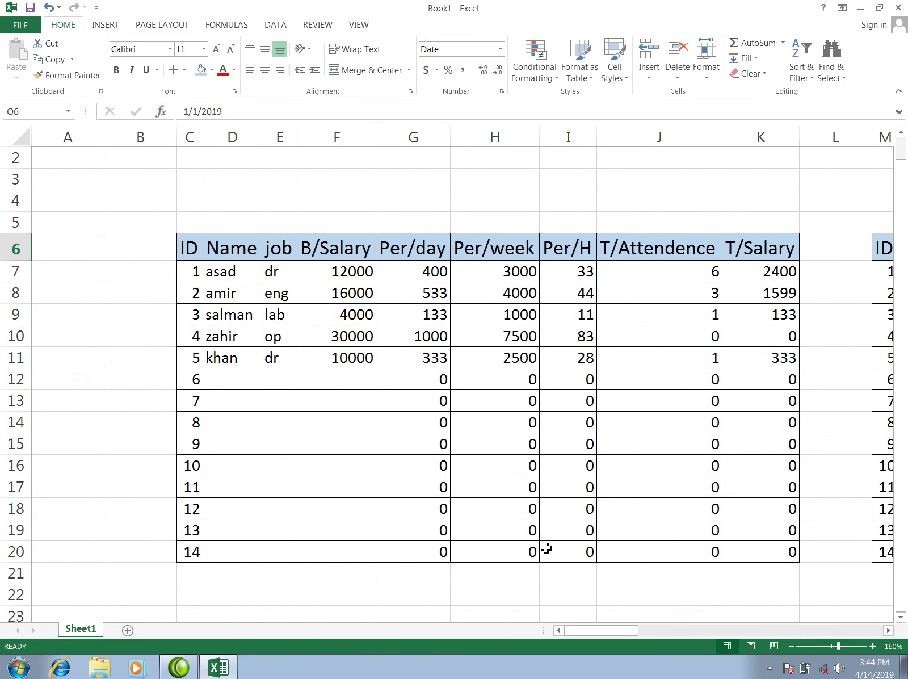
click(479, 442)
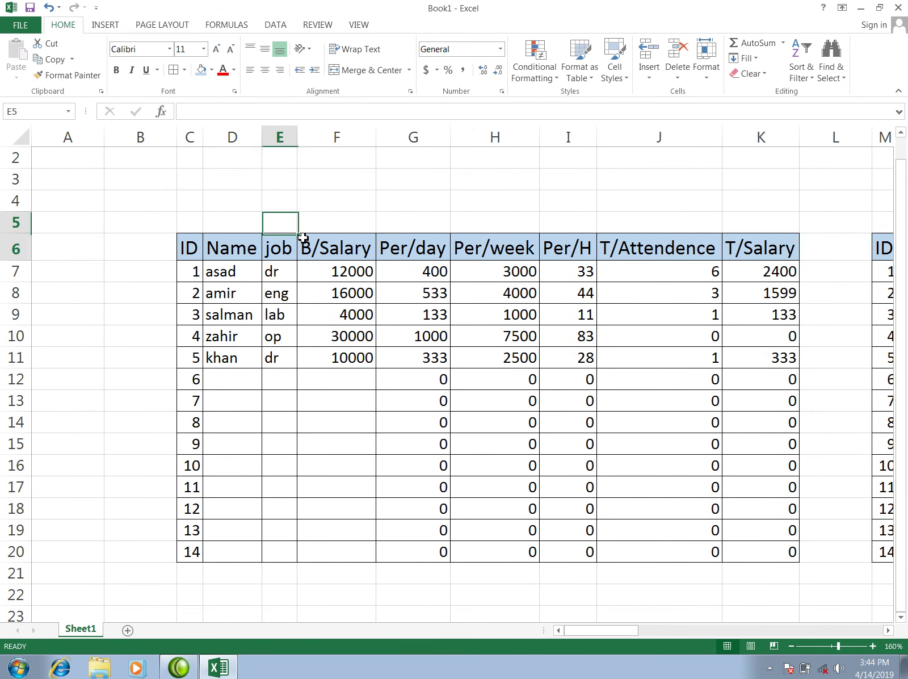